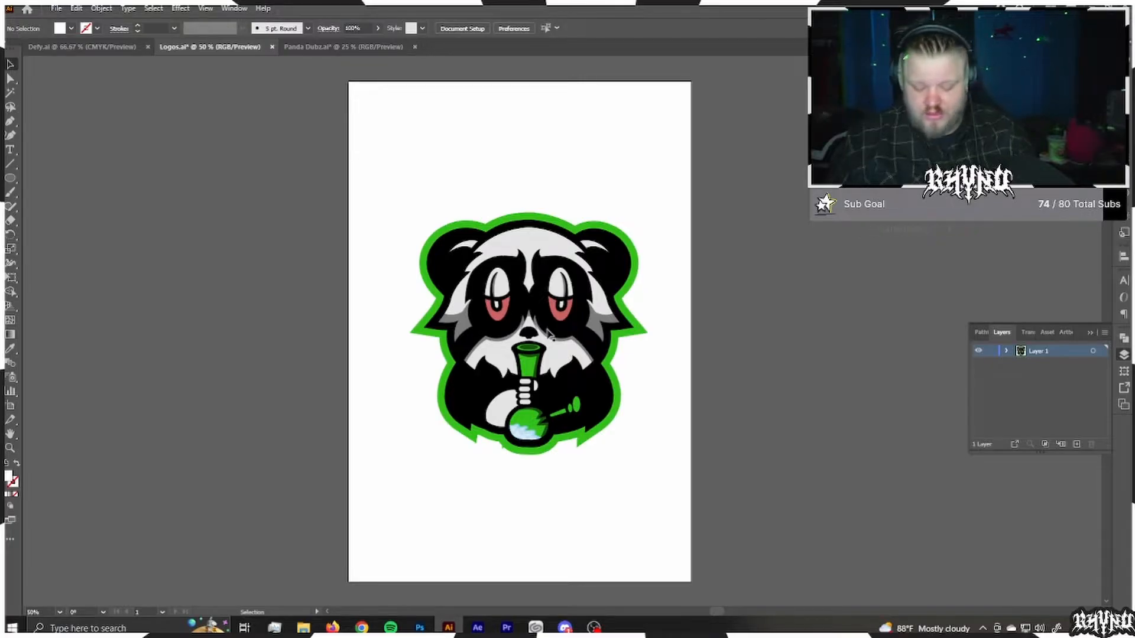
Step: Draw a circle about 11.82 in wide around the panda, unfilled and stroked in the green of the panda's outline
left_click_drag(529, 330, 685, 486)
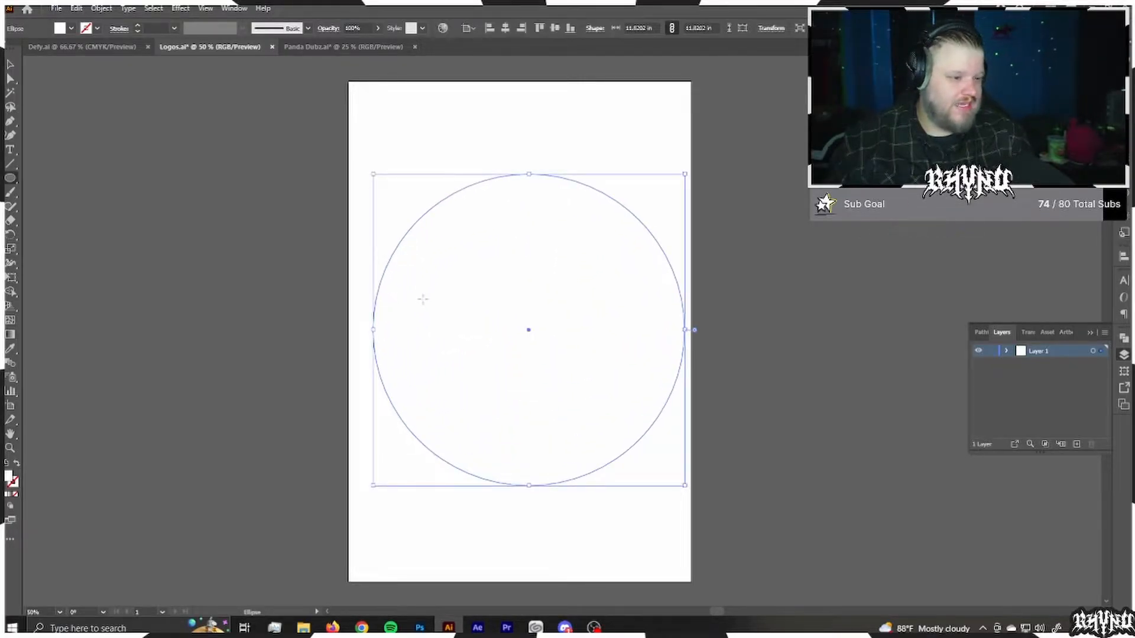
left_click(17, 463)
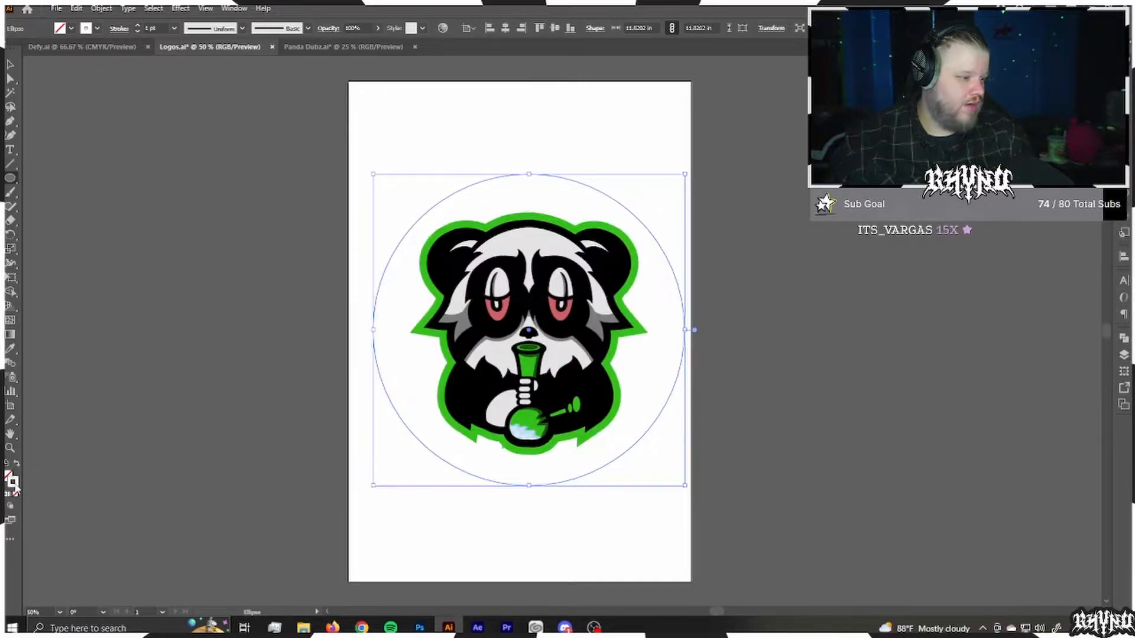
double_click(13, 482)
left_click(693, 383)
key("i")
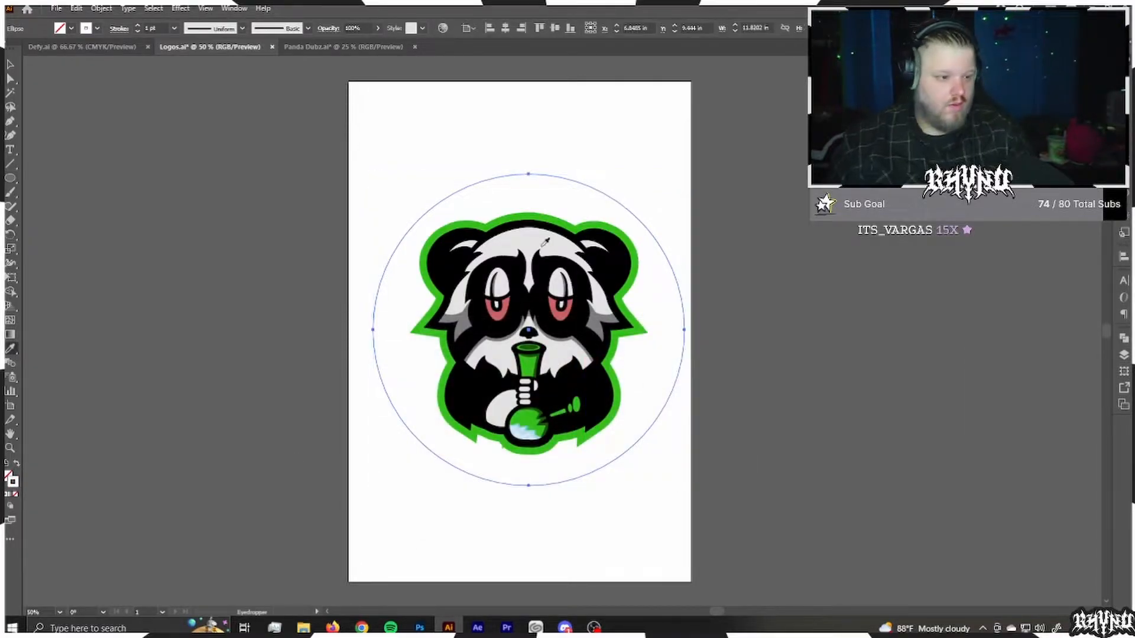
left_click(545, 213)
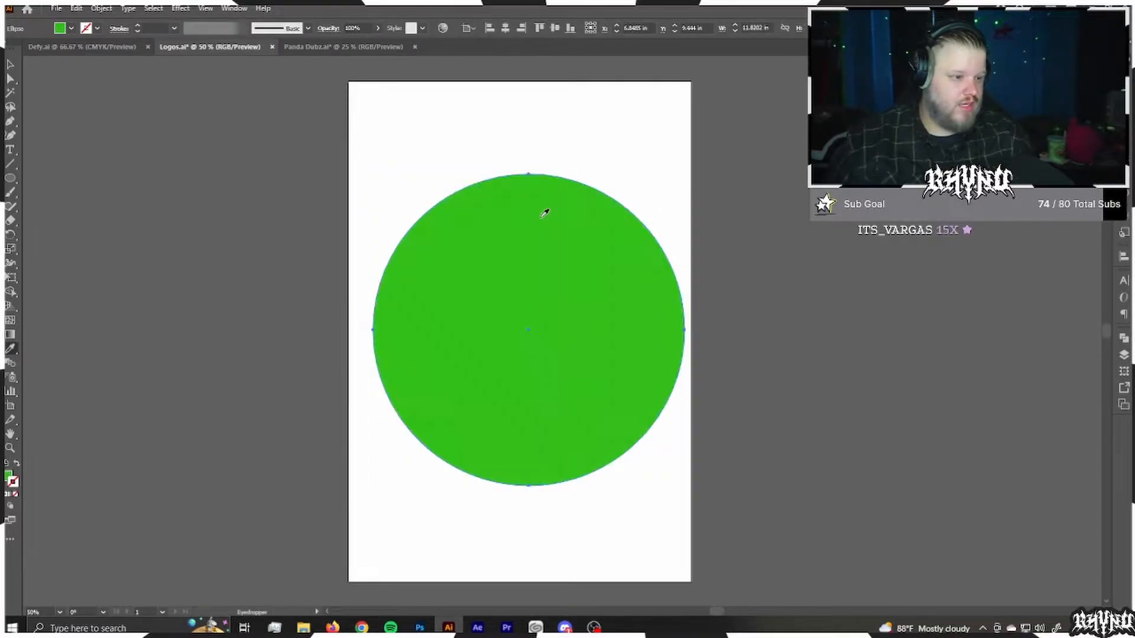
left_click(17, 464)
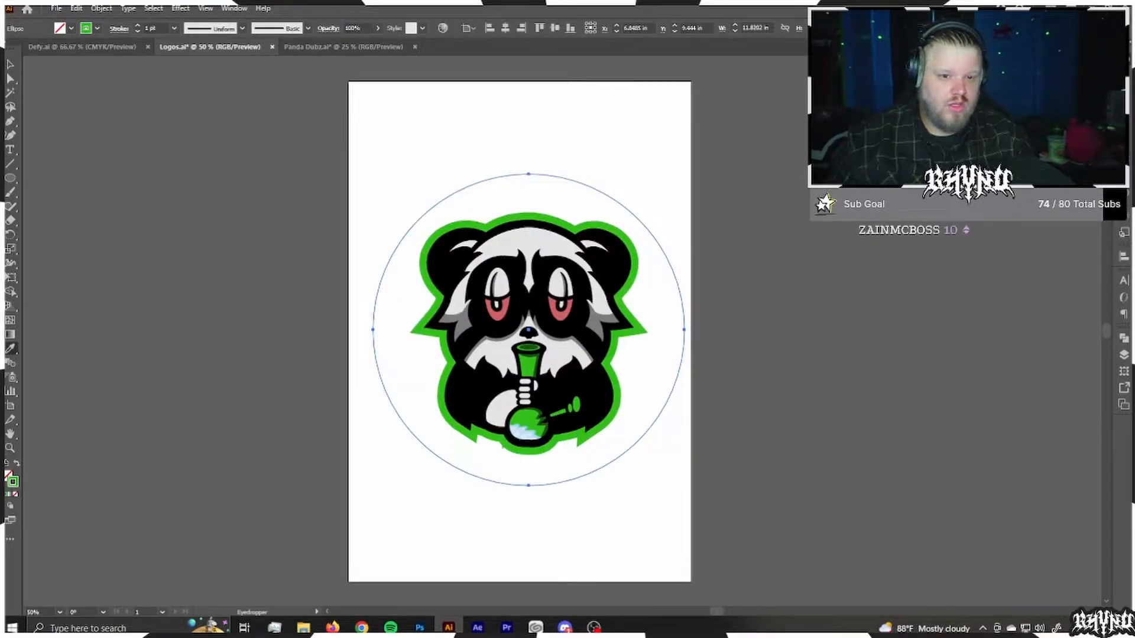
Step: Set the circle's stroke to 26 pt, and align the circle and the panda to a common vertical centre
left_click(1124, 159)
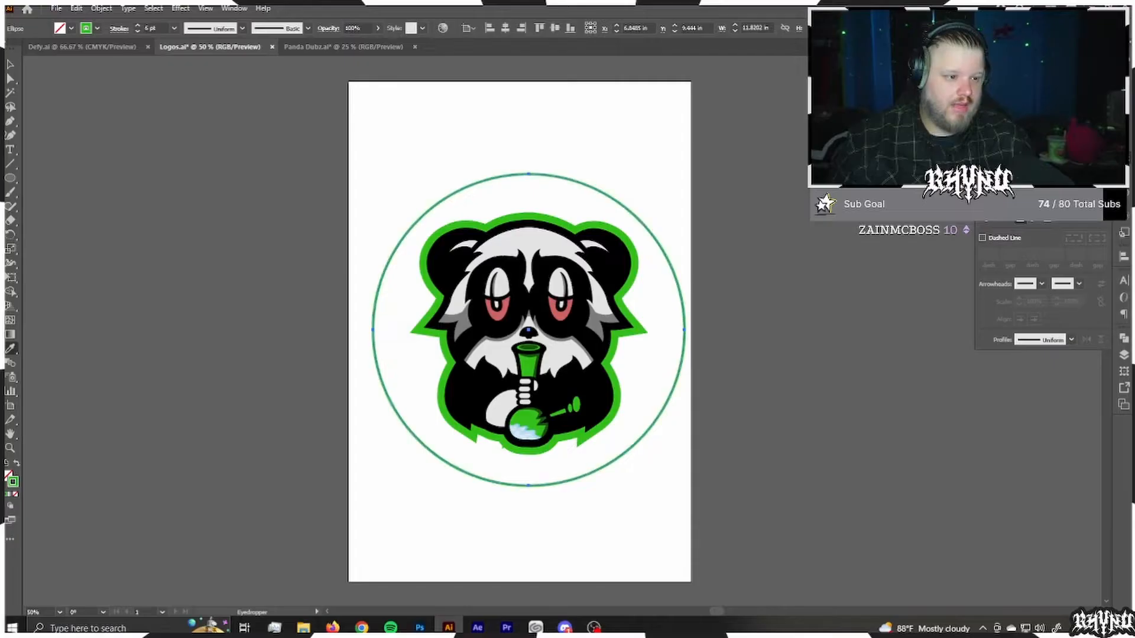
left_click(874, 376)
key("v")
key("ctrl+a")
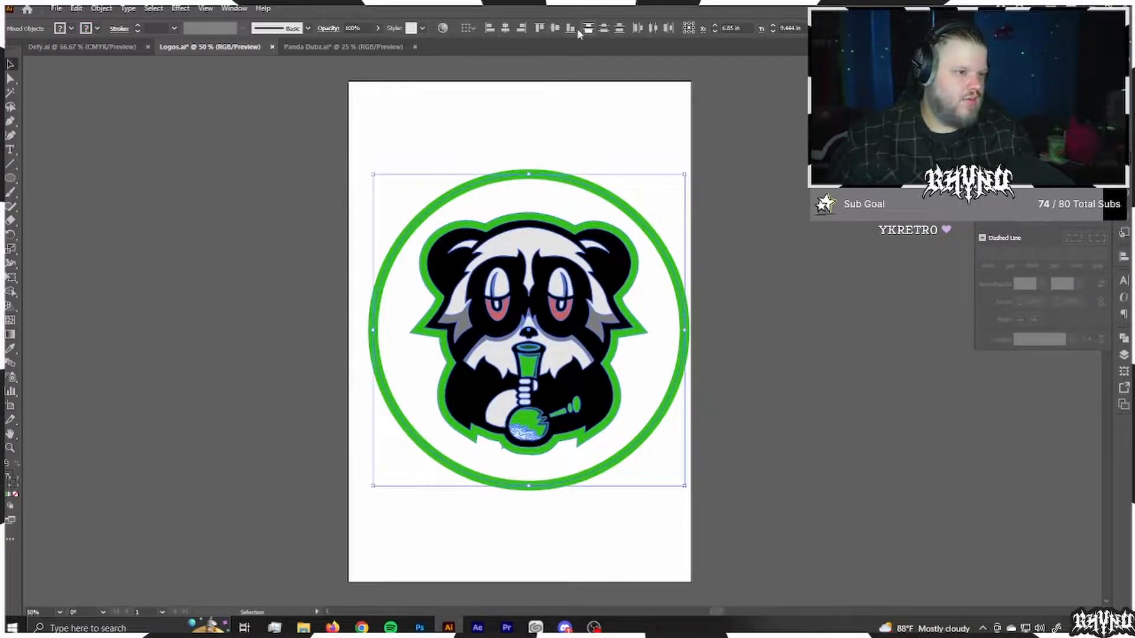
left_click(554, 29)
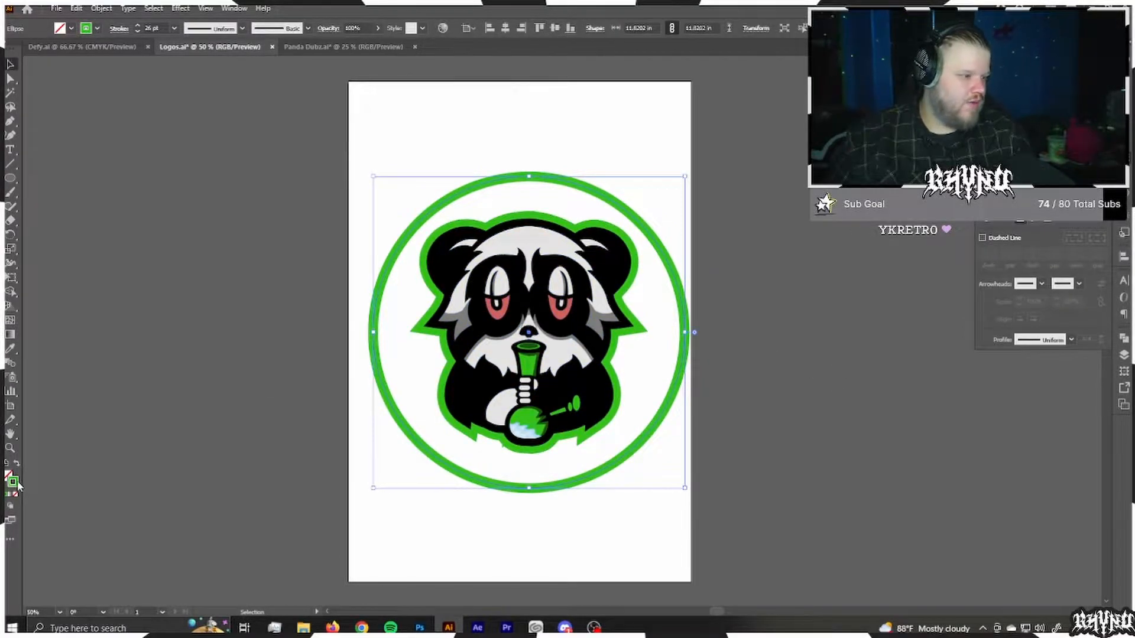
Step: Recolour the circle's stroke black and convert it to a filled ring with Flatten Transparency
double_click(13, 482)
left_click_drag(451, 461, 417, 520)
left_click(702, 361)
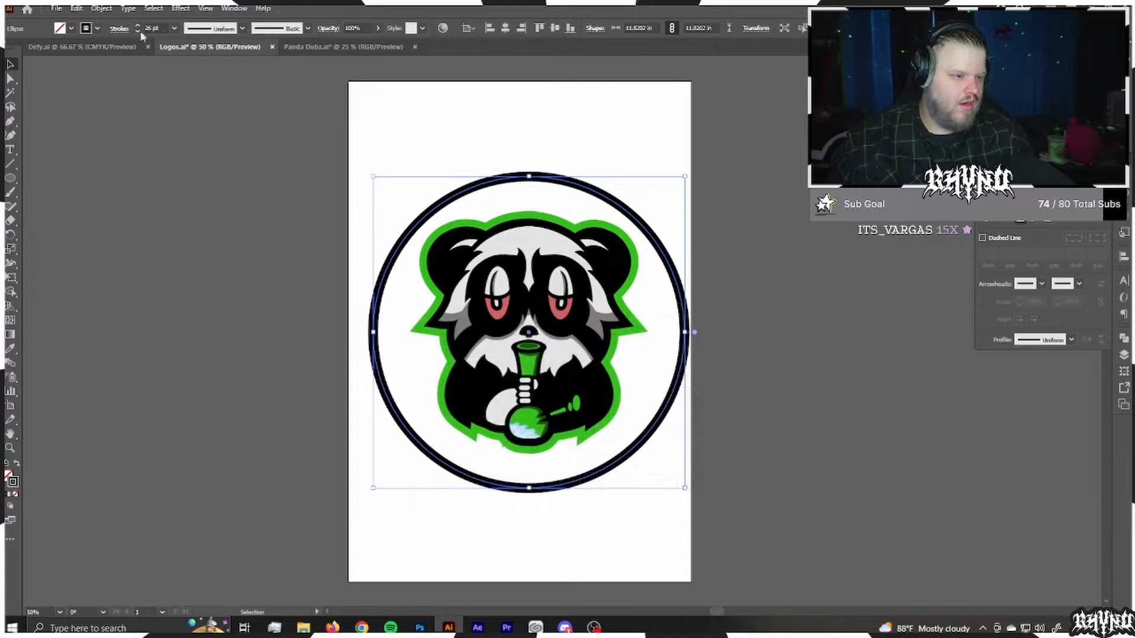
left_click(100, 9)
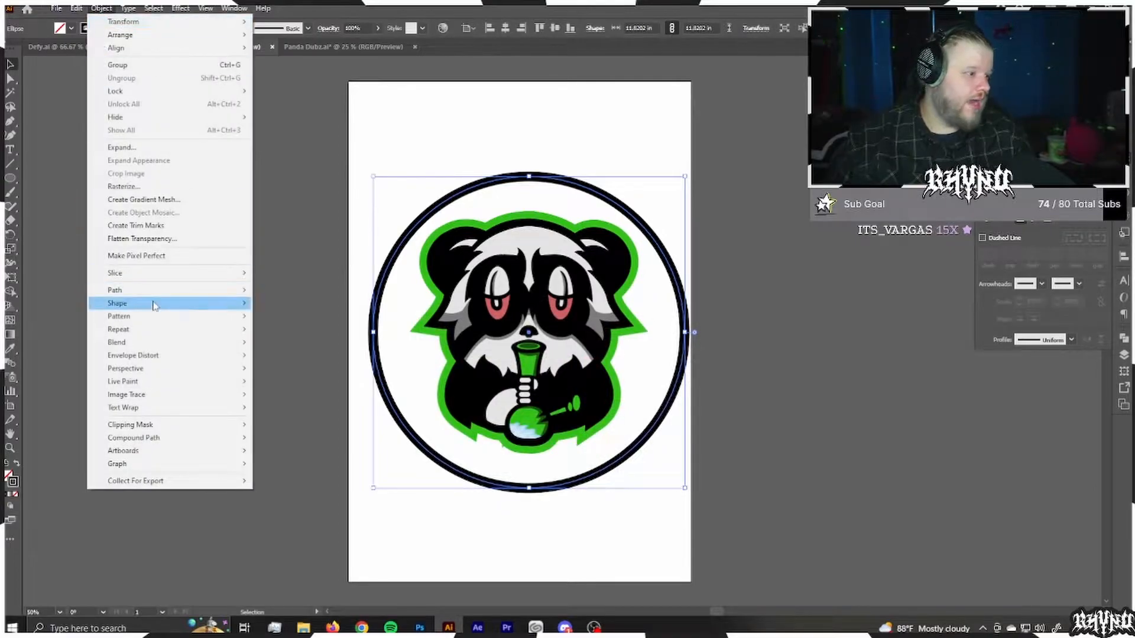
left_click(165, 244)
key("Return")
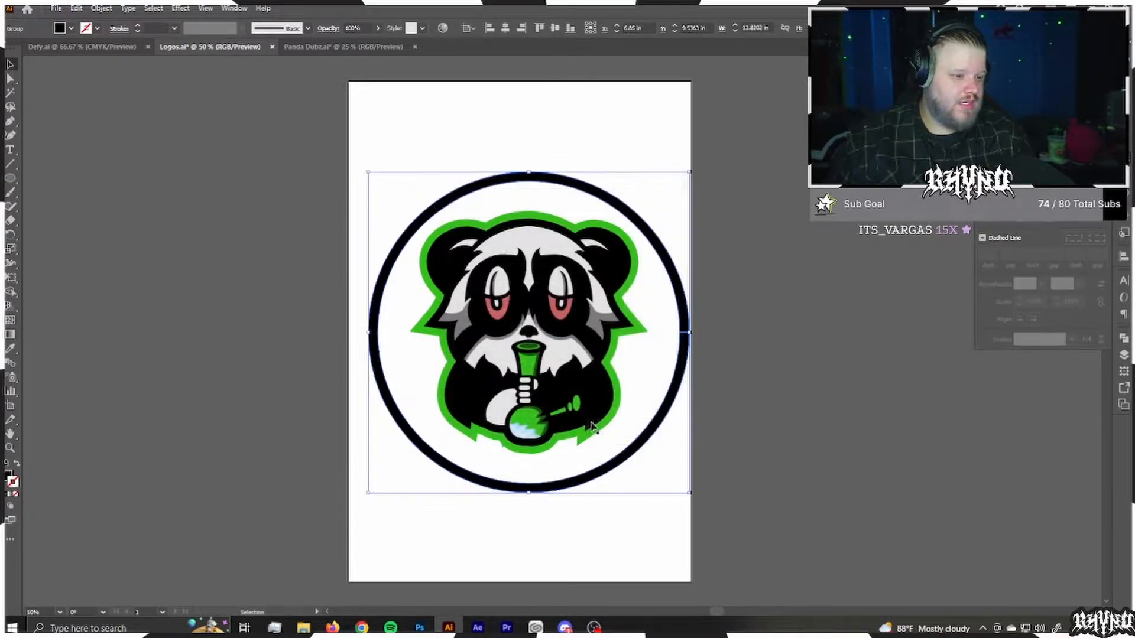
Step: Add a bright green 14 pt stroke to the black ring, aligned to the outside
double_click(11, 484)
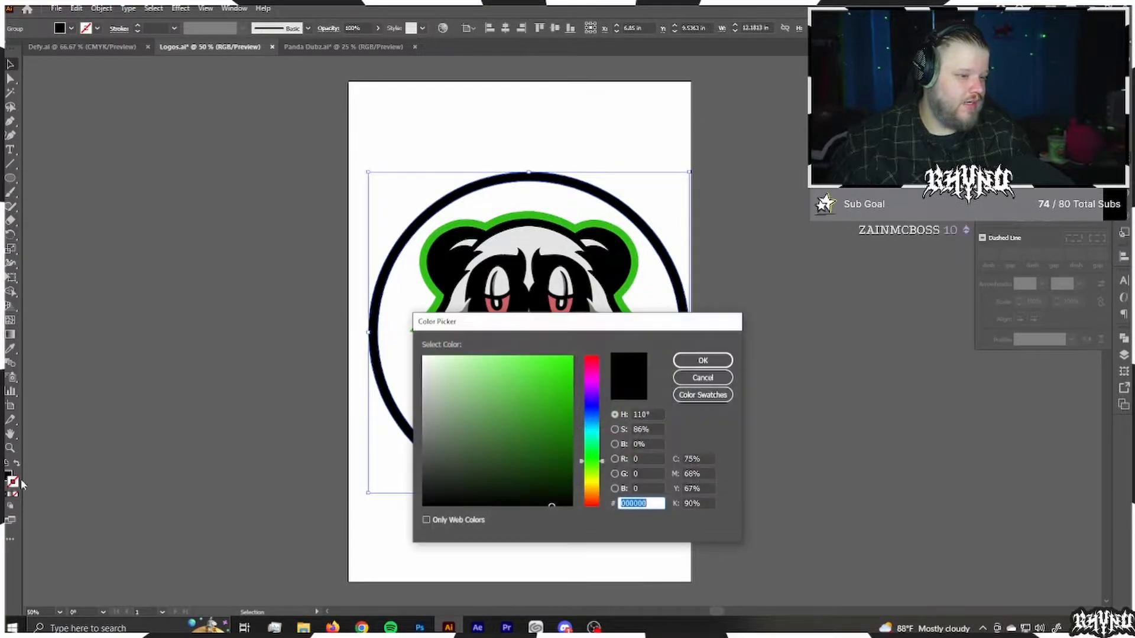
left_click(695, 361)
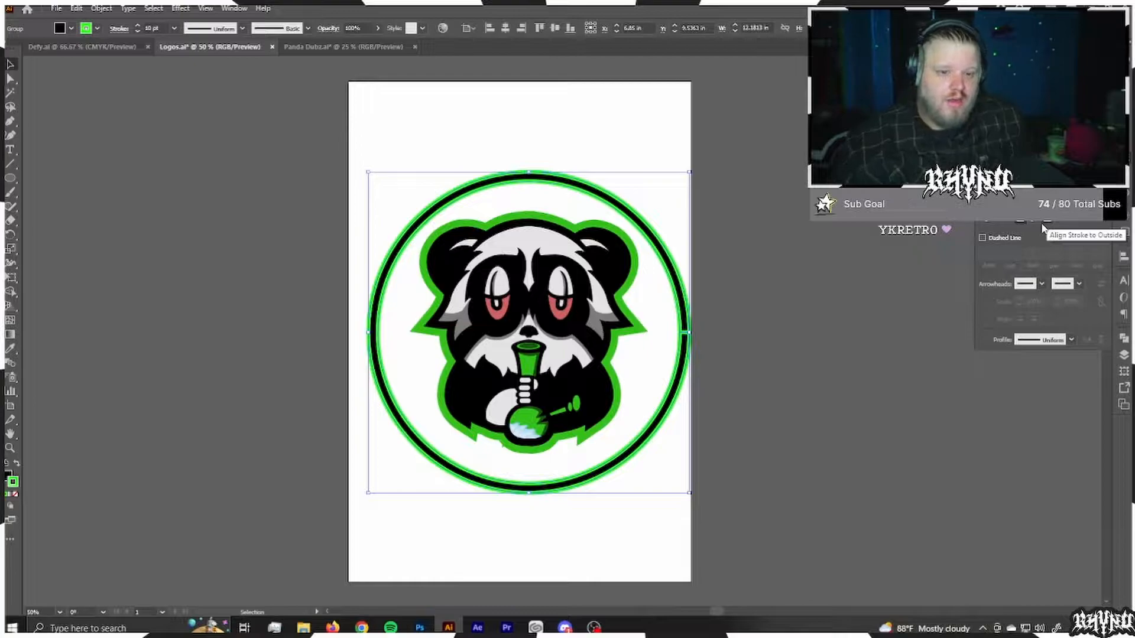
left_click(1043, 221)
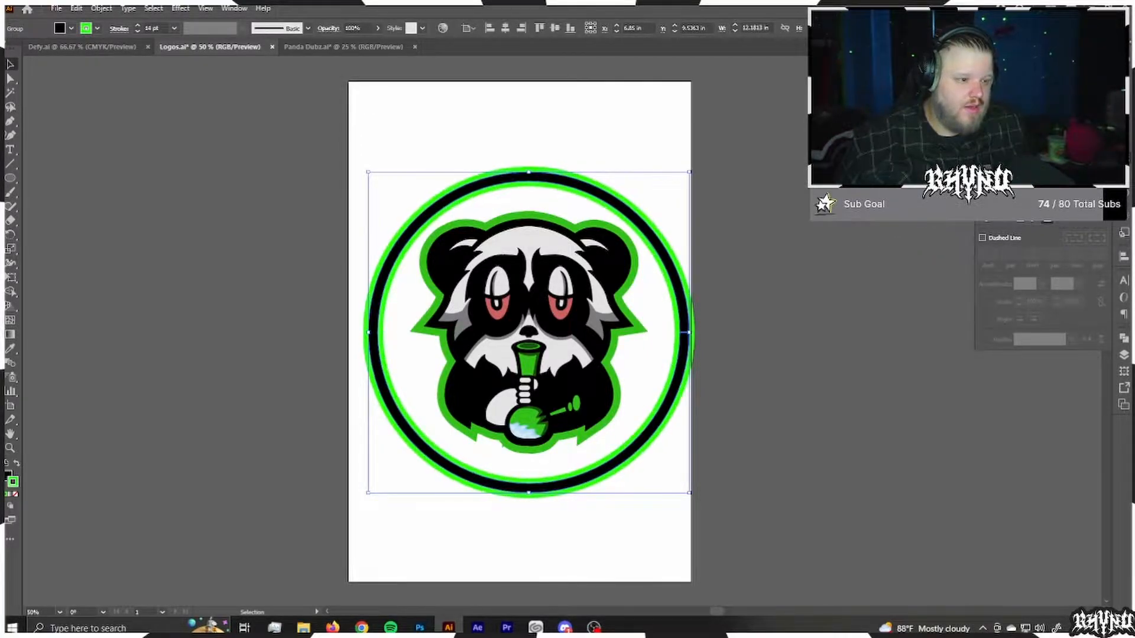
left_click(396, 127)
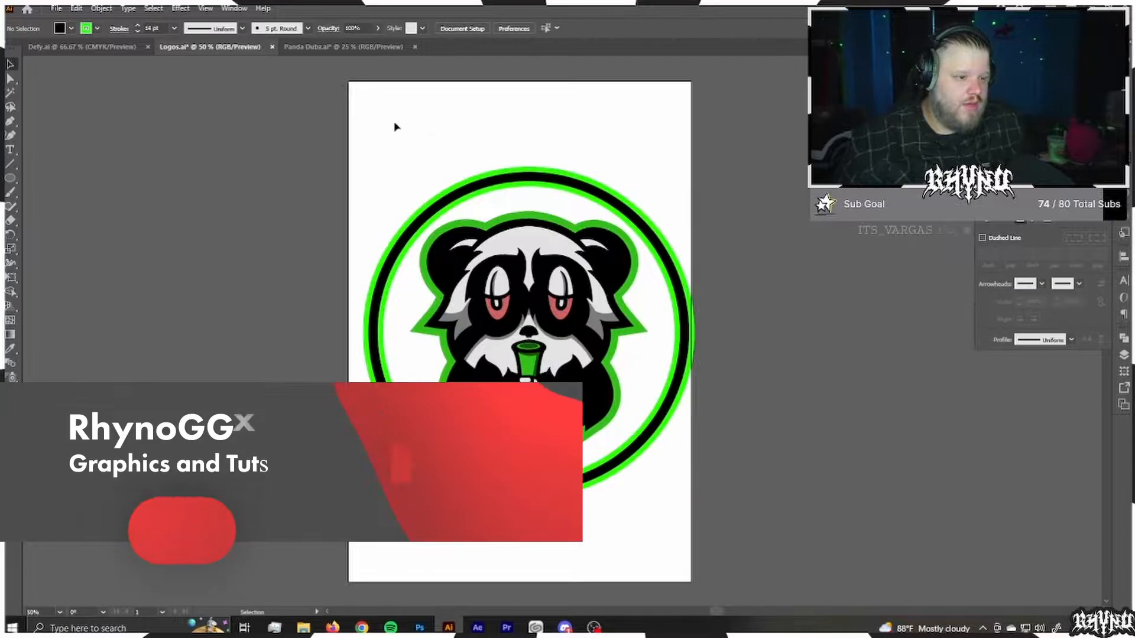
Step: Flatten the ring's transparency with the Medium Resolution preset, converting its green strokes to outlines
left_click(539, 185)
left_click(101, 9)
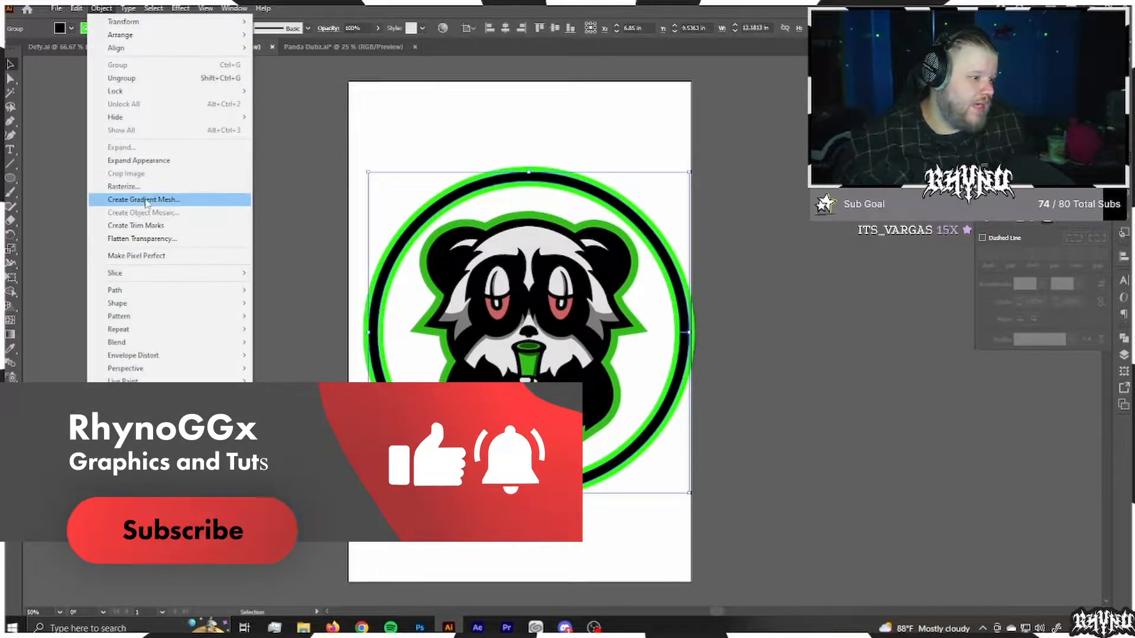
left_click(143, 239)
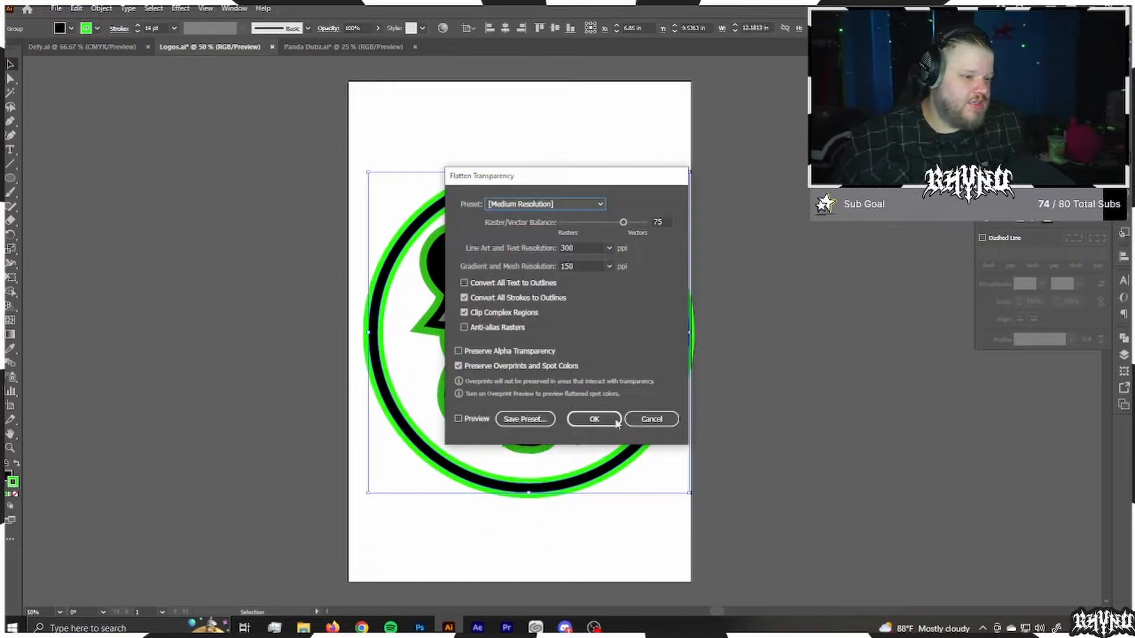
left_click(621, 421)
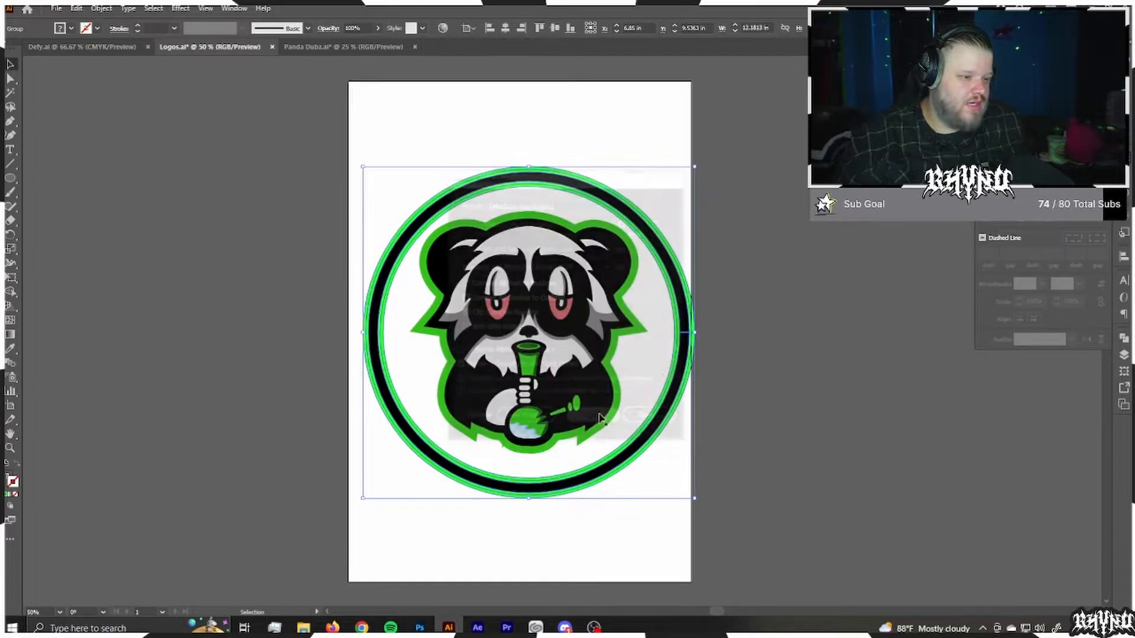
Step: Recolour the ring's bright green edges with the green sampled from the panda's outline
key("a")
left_click(648, 225)
key("i")
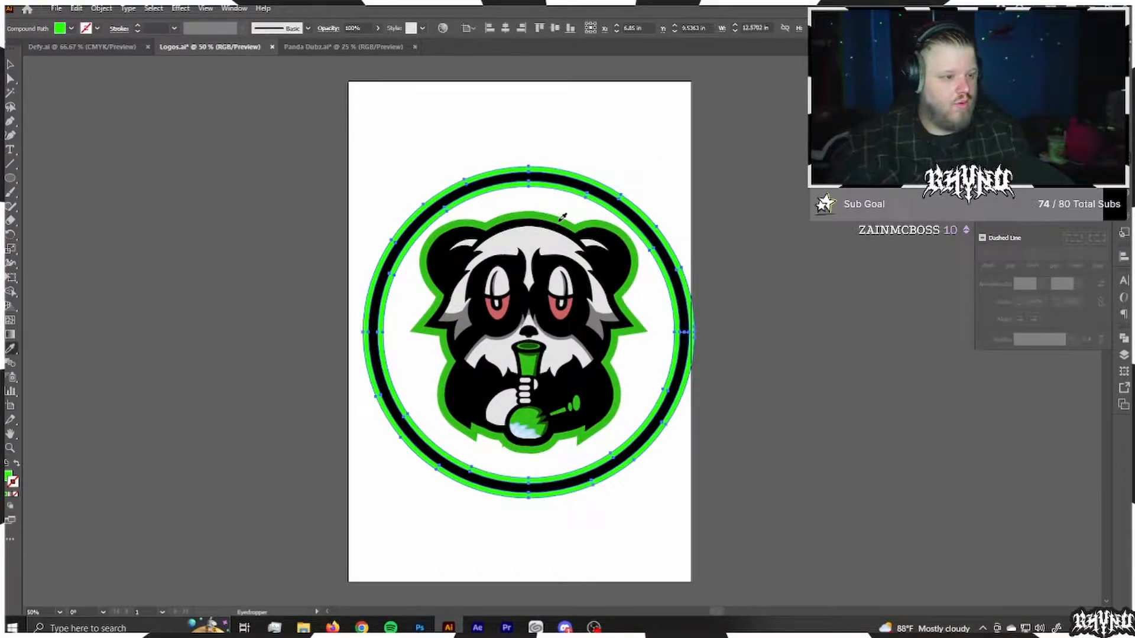
left_click(560, 221)
key("v")
left_click(789, 258)
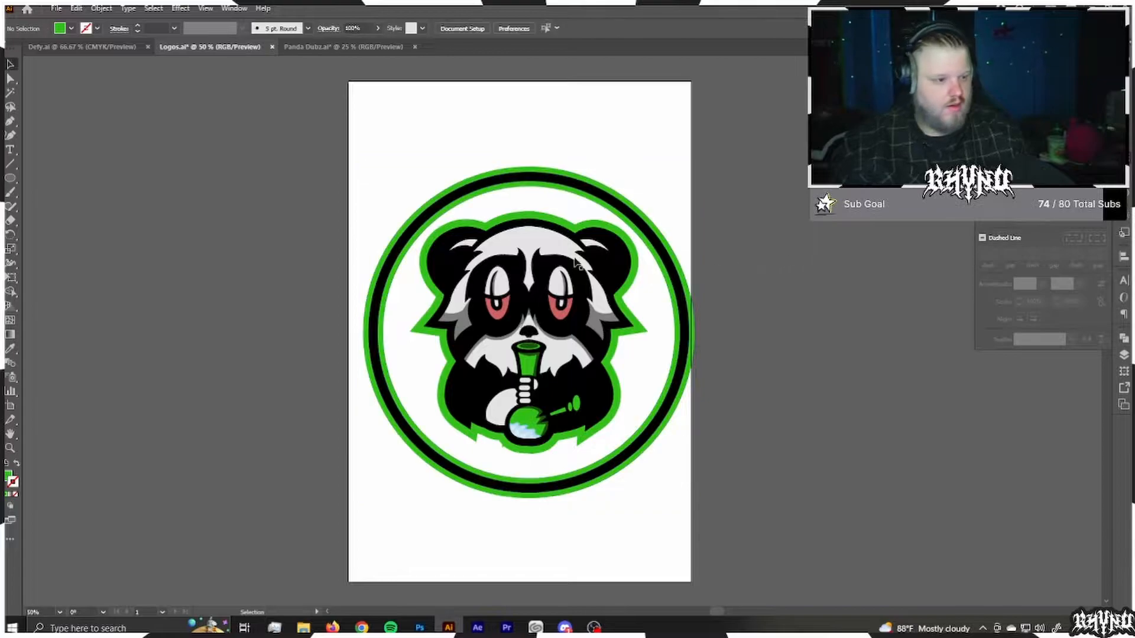
Step: Centre the ring and the panda on each other horizontally and vertically
left_click(532, 188)
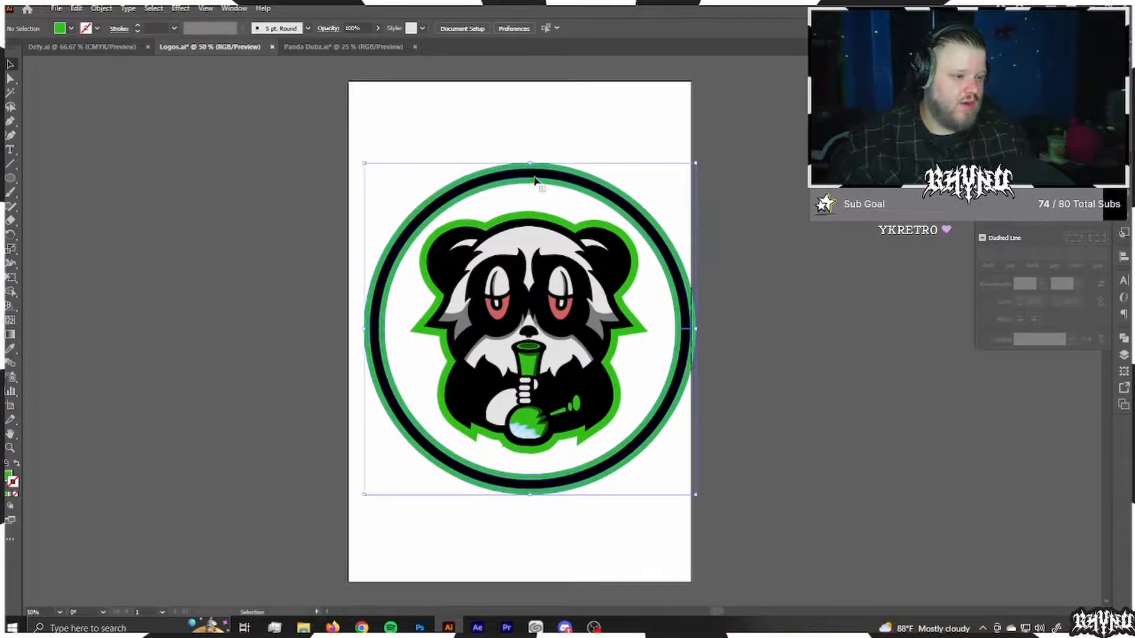
key("ctrl+a")
left_click(505, 27)
left_click(555, 28)
left_click(756, 195)
Step: Draw a circle about 11.24 in wide behind the panda, inside the ring, and fill it dark green (2a8916)
key("l")
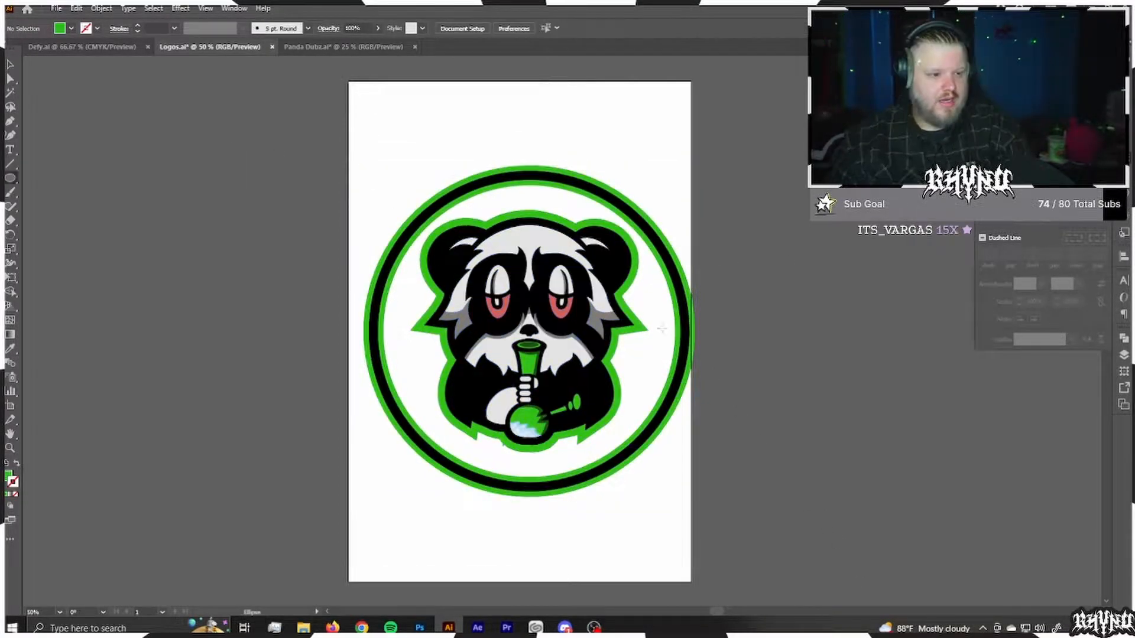
left_click_drag(529, 330, 679, 305)
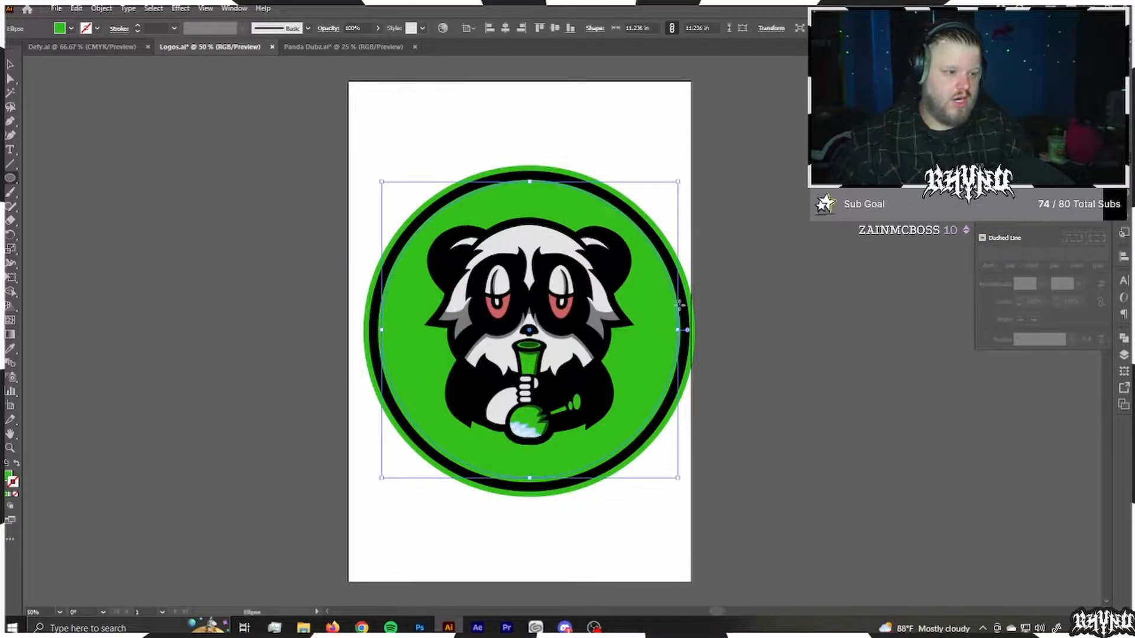
double_click(8, 477)
left_click_drag(554, 418, 549, 425)
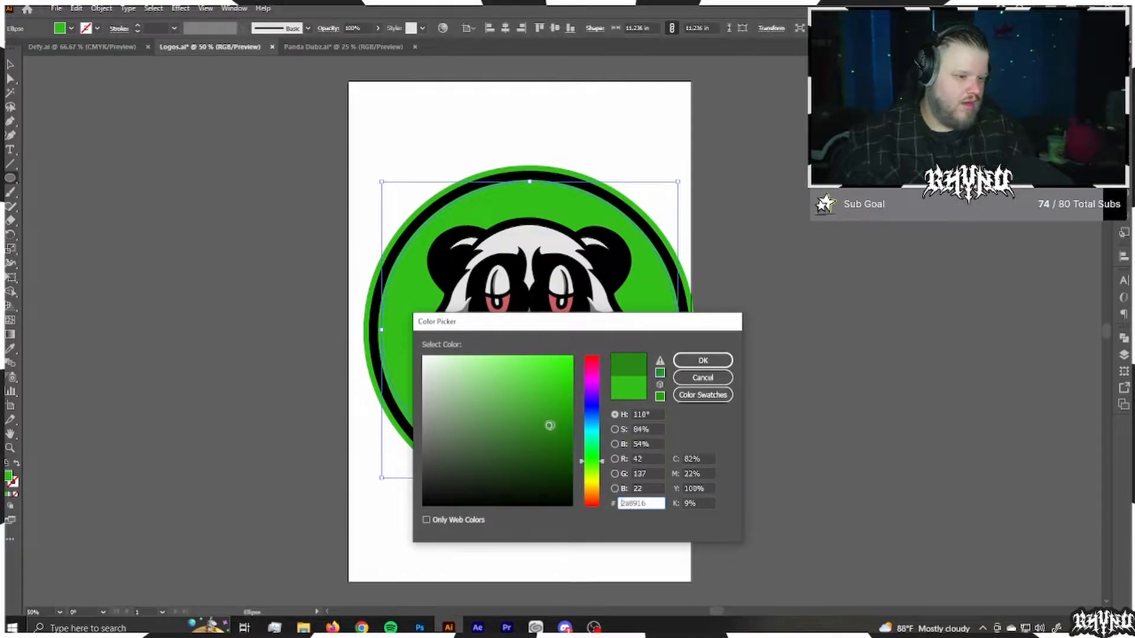
left_click(703, 360)
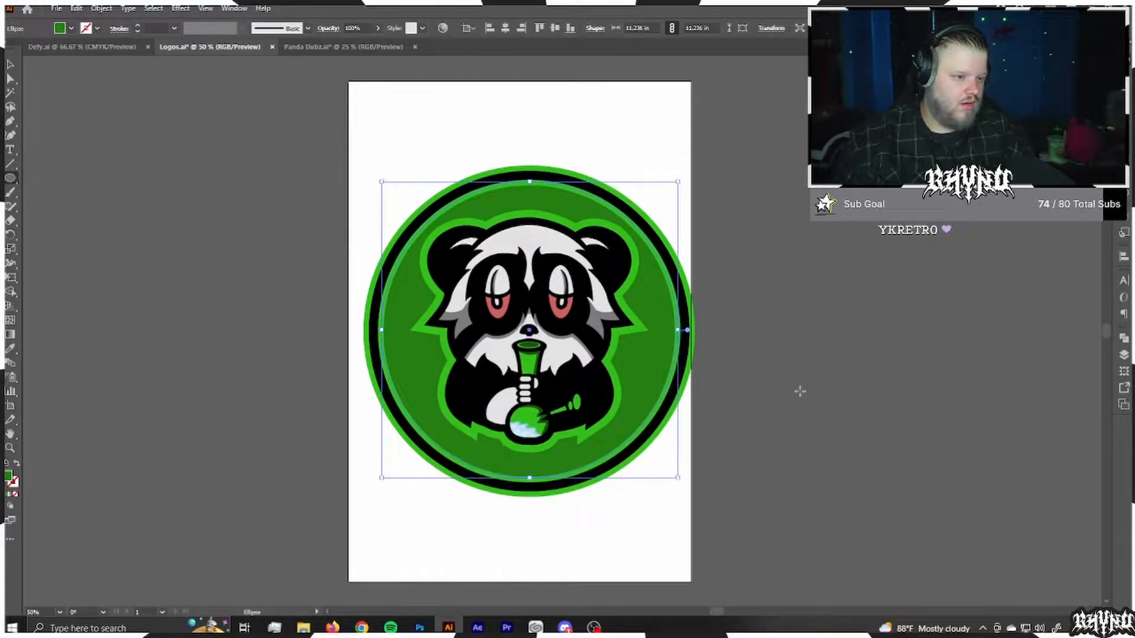
left_click(800, 390)
key("Escape")
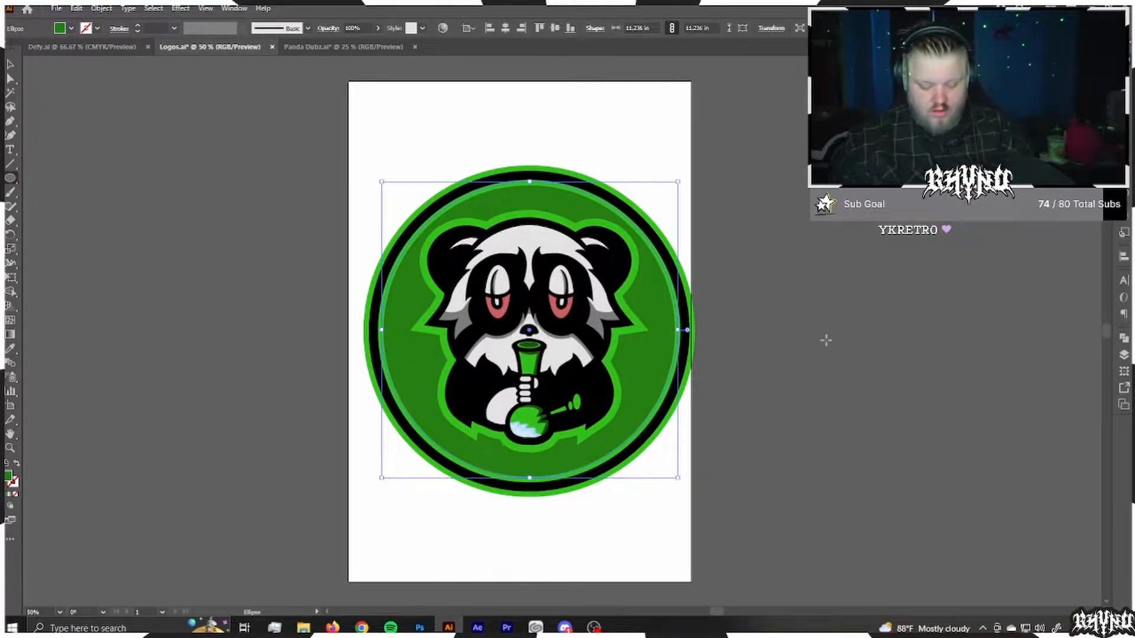
key("v")
left_click(829, 346)
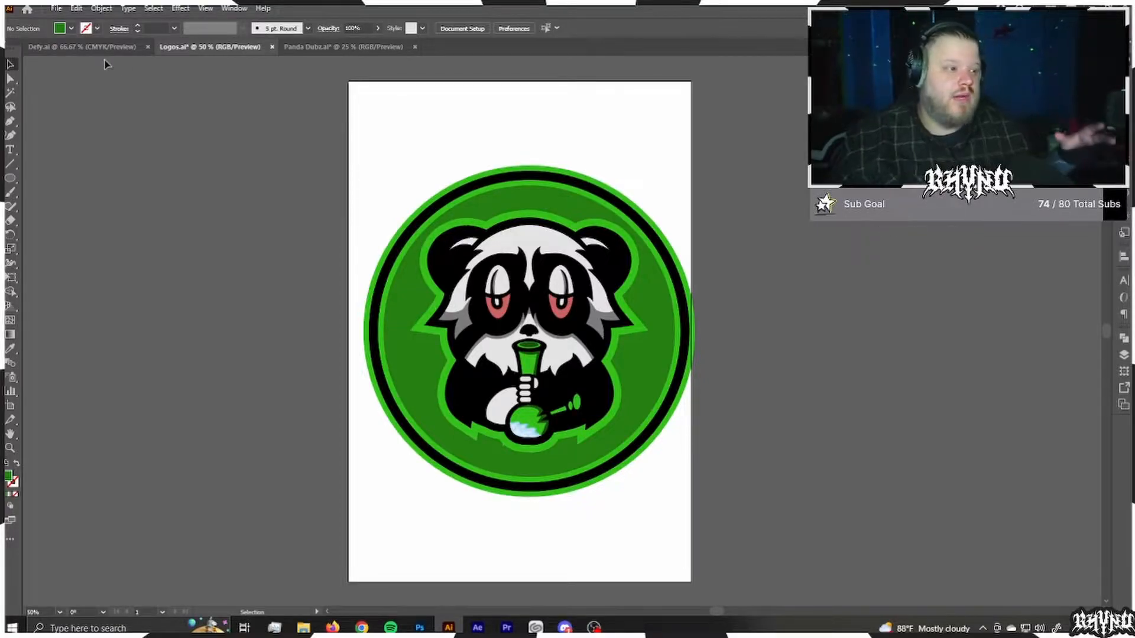
Step: Place the green cannabis leaf over the badge, scaled down to about 12.88 in wide and centred around the panda
left_click_drag(675, 305, 668, 192)
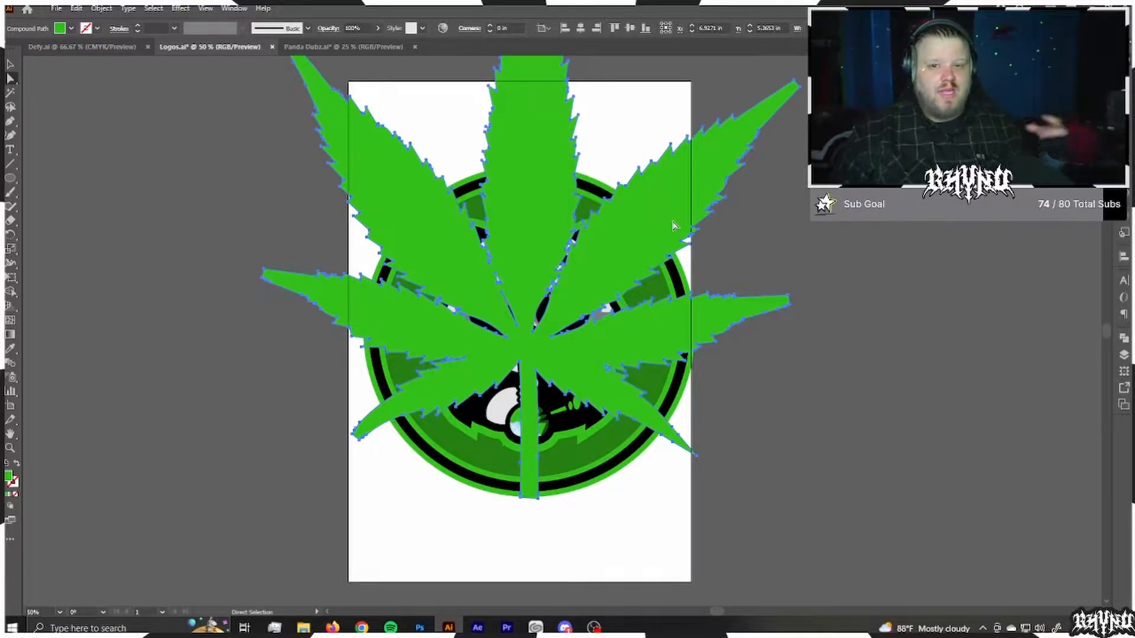
mouse_move(674, 223)
left_mouse_down()
mouse_move(668, 205)
mouse_move(674, 212)
left_mouse_up()
key("v")
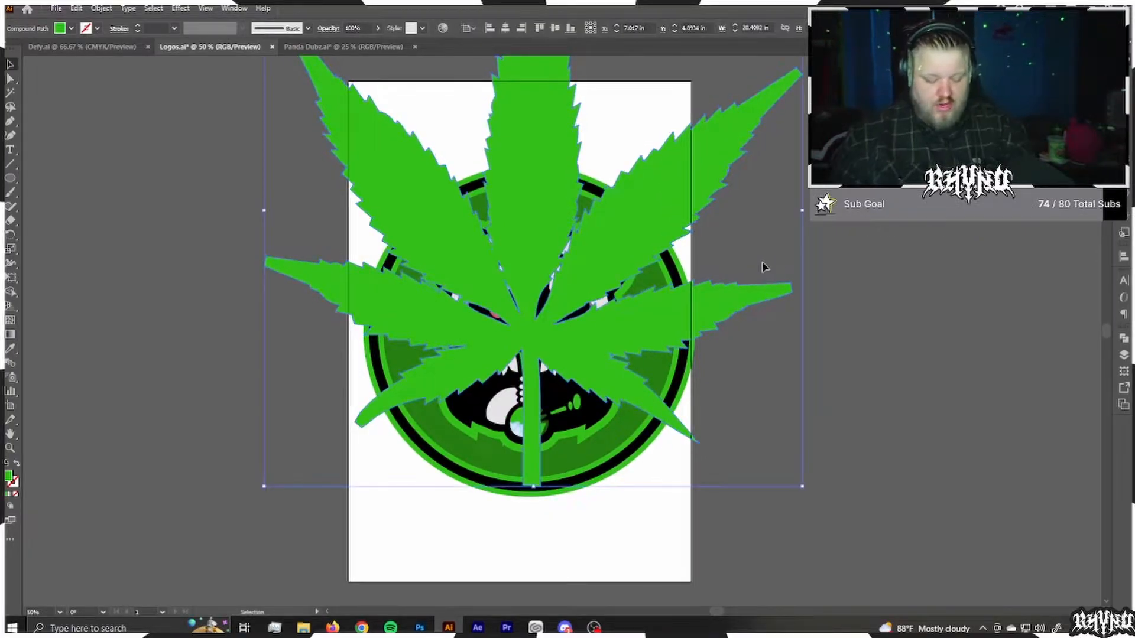
left_click_drag(799, 214, 696, 214)
left_click_drag(567, 243, 567, 317)
Step: Arrange the leaf in the stacking order behind the panda and in front of the circular badge
key("a")
key("ctrl+bracketleft")
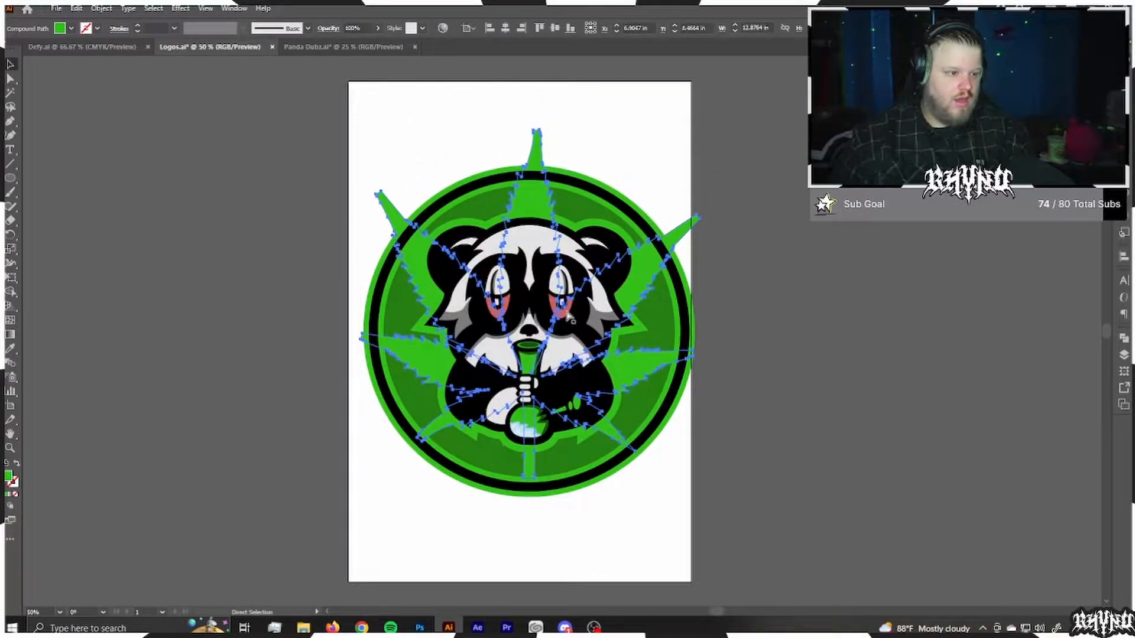
key("ctrl+bracketright")
key("ctrl+bracketright")
key("ctrl+bracketleft")
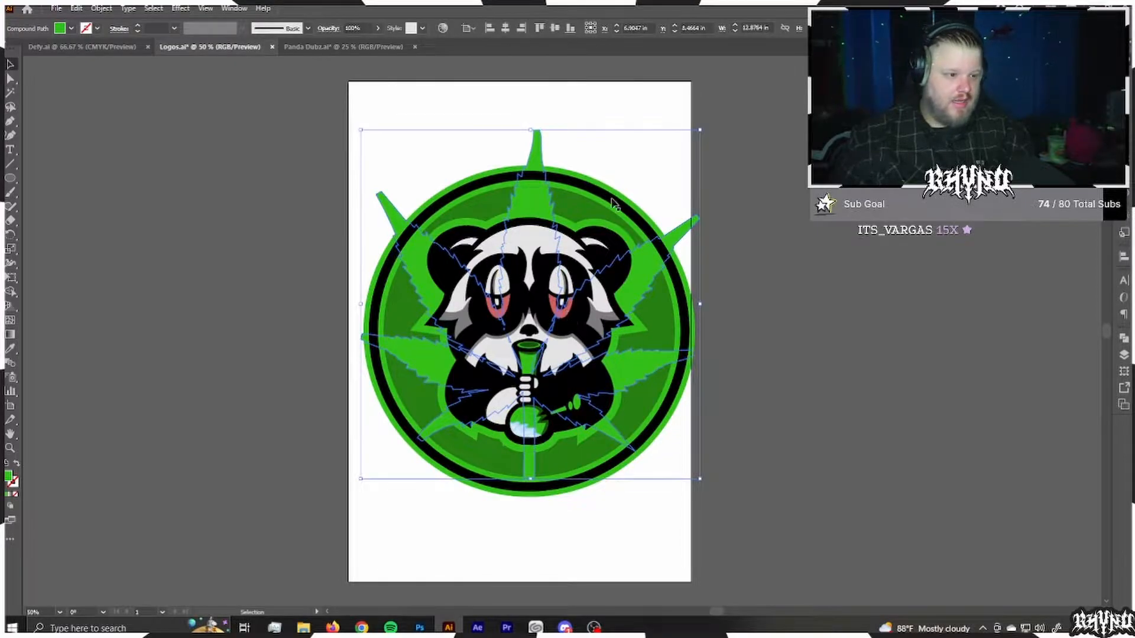
left_click(763, 385)
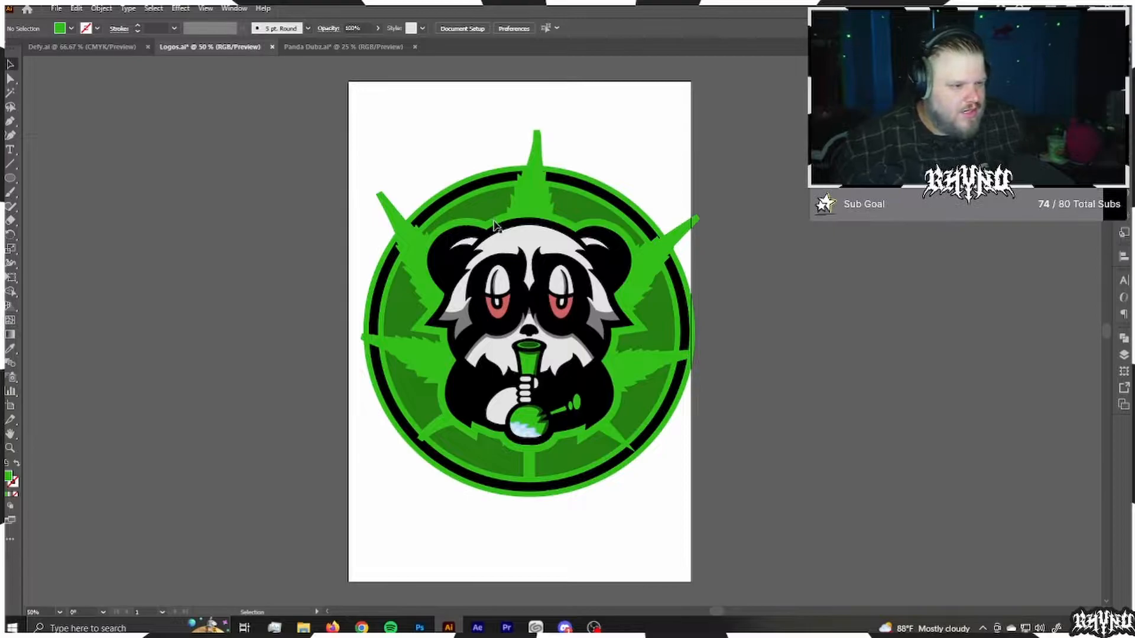
Step: Give the leaf a 13 pt stroke aligned to the outside of its path
left_click(535, 204)
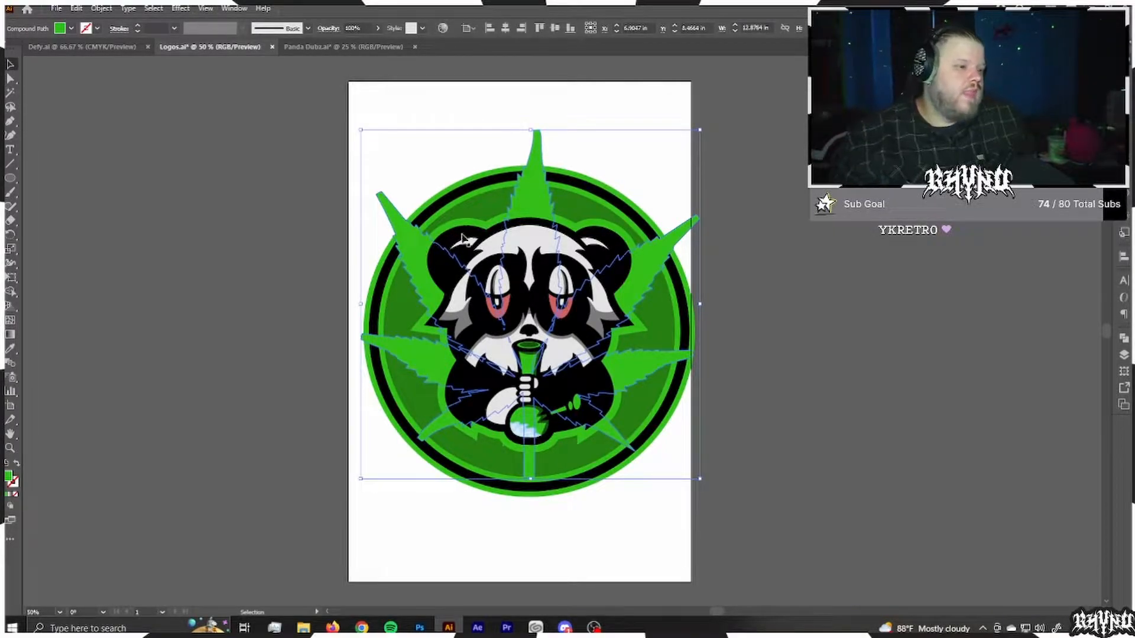
double_click(13, 487)
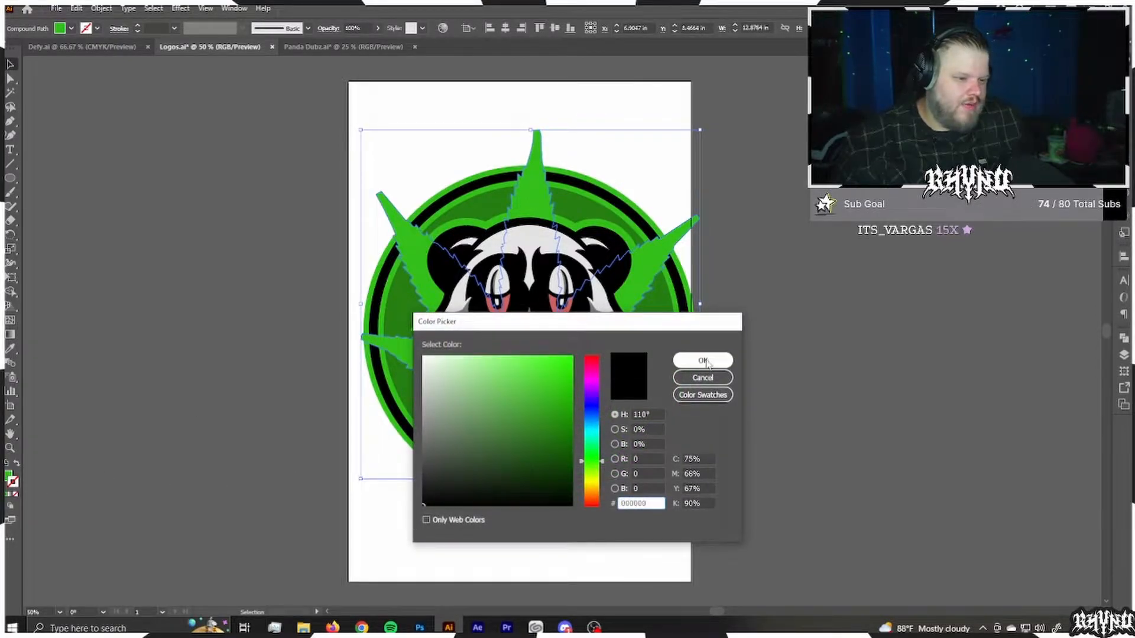
left_click(705, 361)
left_click(1123, 158)
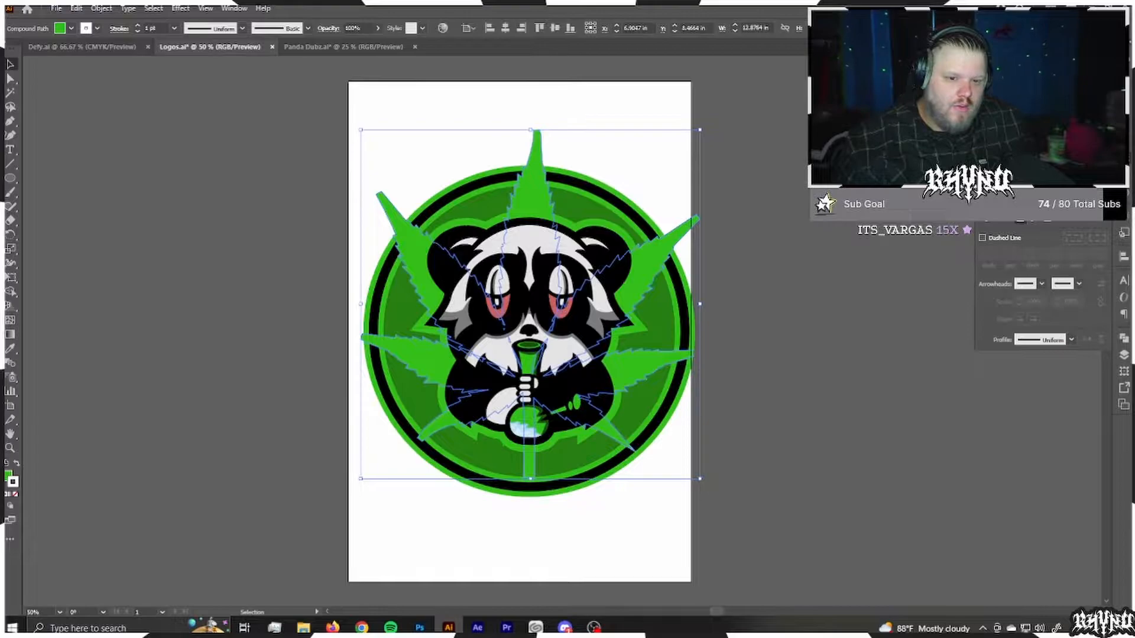
left_click(1046, 222)
left_click(1015, 171)
left_click(1016, 171)
left_click(1015, 171)
left_click(1016, 171)
left_click(1015, 171)
left_click(1015, 171)
left_click(1016, 171)
left_click(1016, 171)
left_click(1015, 171)
left_click(1015, 171)
Step: Set the leaf's stroke colour to black (000000) and deselect the leaf
double_click(12, 482)
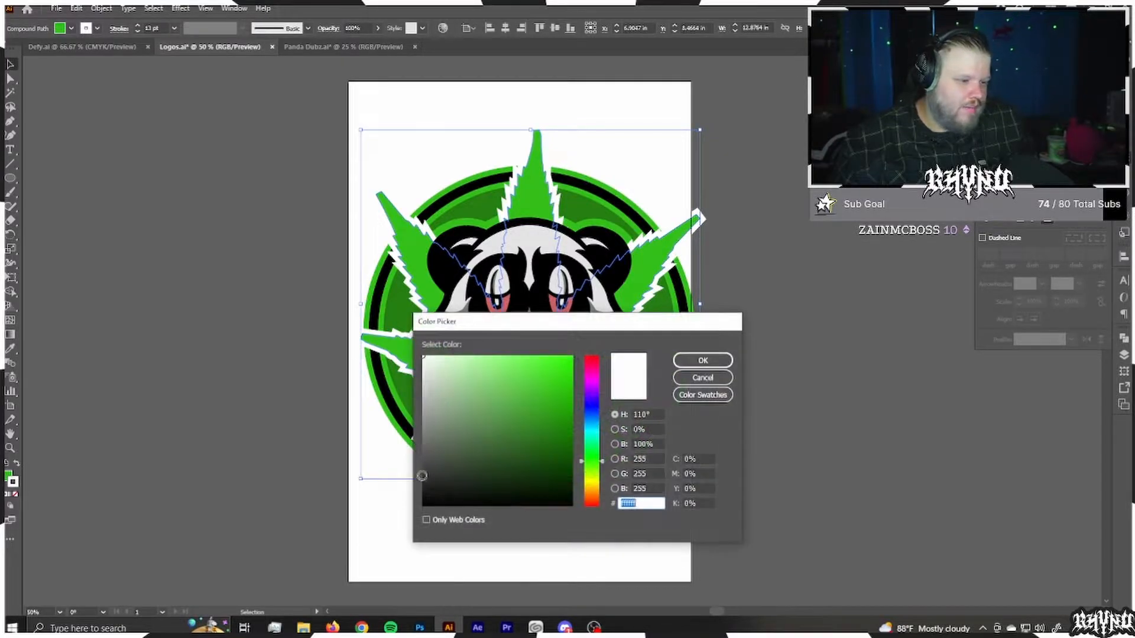
left_click(422, 503)
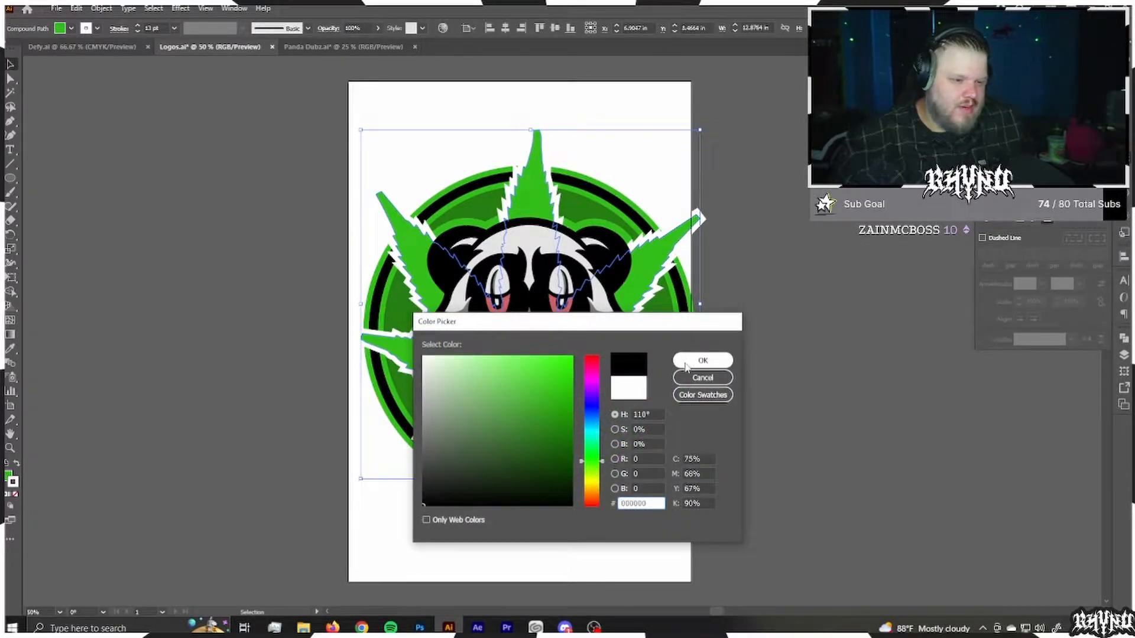
left_click(687, 361)
left_click(786, 352)
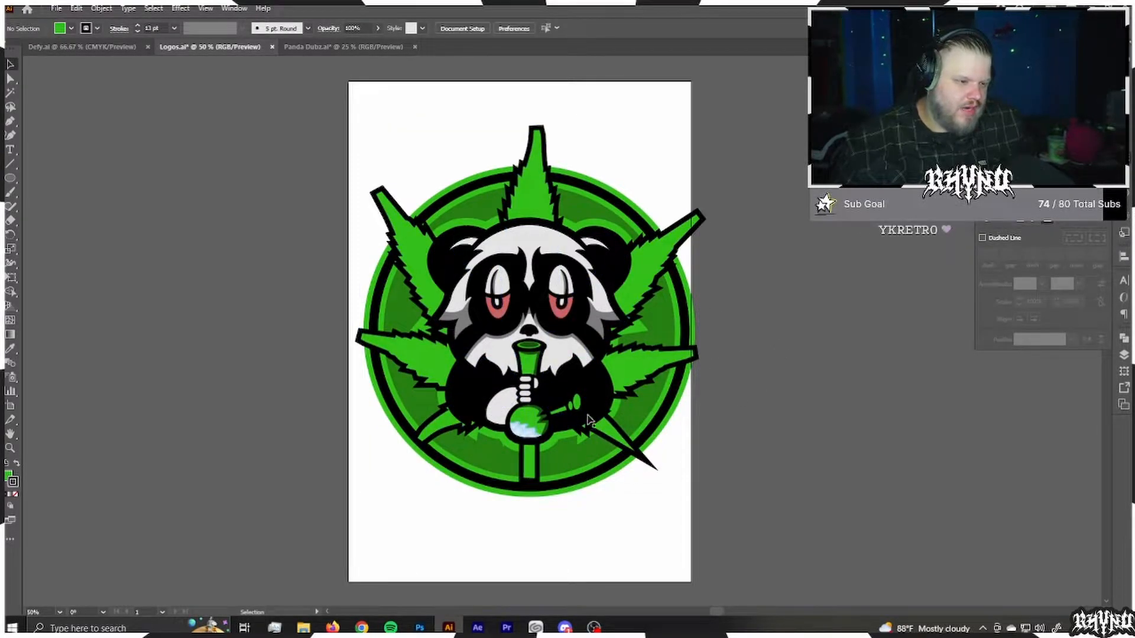
Step: Sharpen the lower-right leaflet by adding an anchor point to its blunt end and pulling it outward into a point
scroll(731, 321, "up", 8)
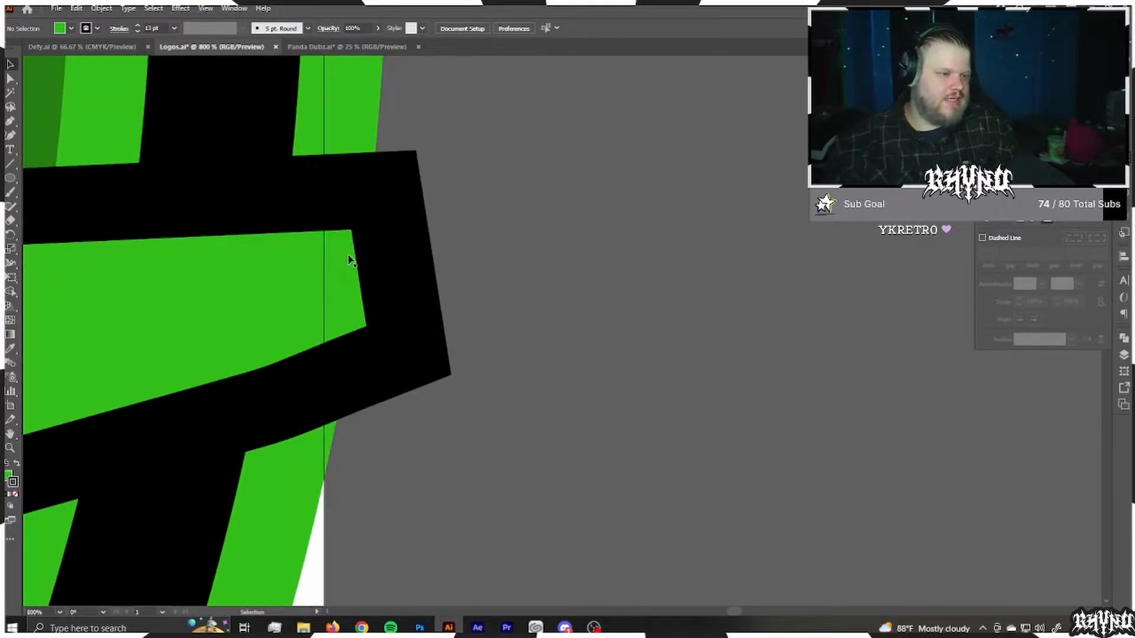
left_click(355, 266)
key("p")
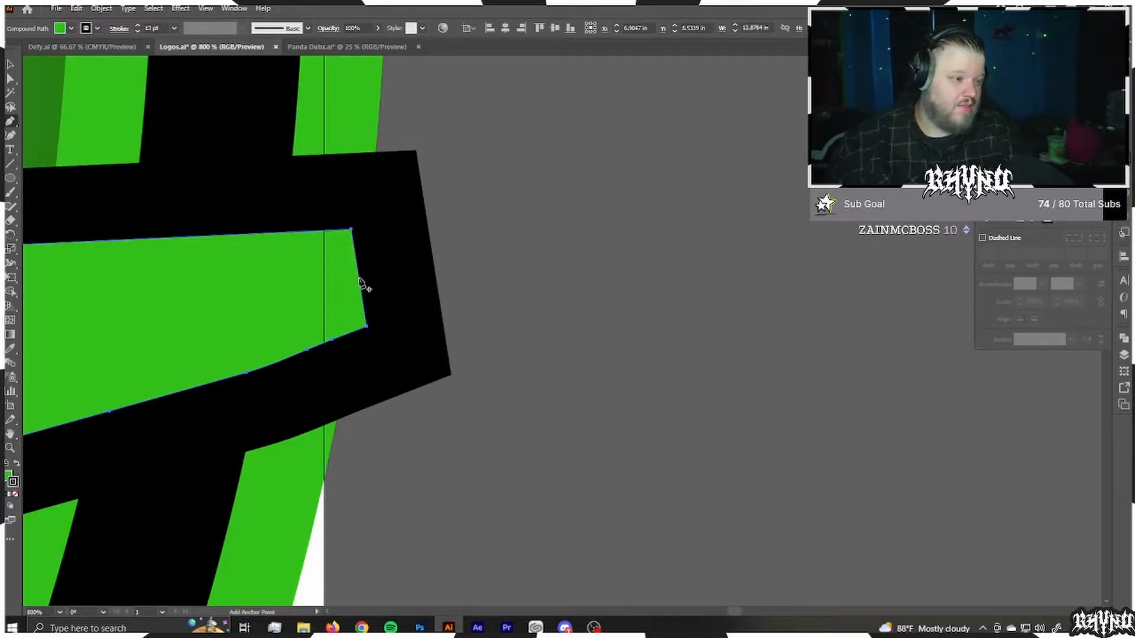
left_click(362, 283)
left_click_drag(362, 284, 626, 225)
left_click(749, 370)
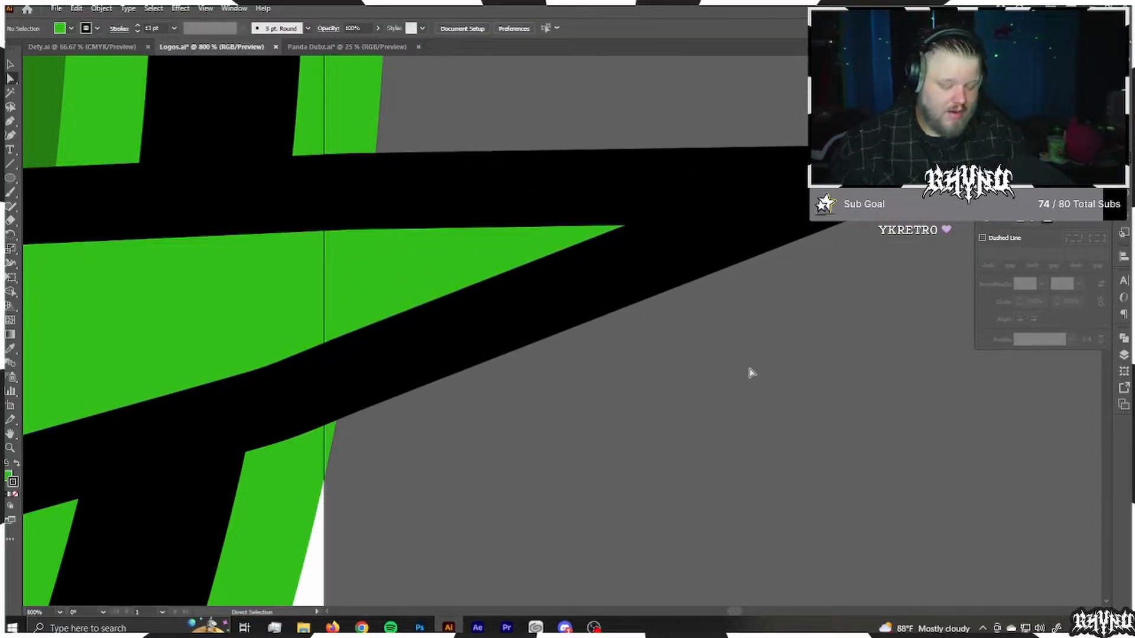
Step: Sharpen the upper-right leaflet by adding a mid-edge anchor point on its blunt end and pulling it outward
scroll(771, 416, "down", 7)
scroll(773, 393, "up", 1)
scroll(763, 260, "up", 4)
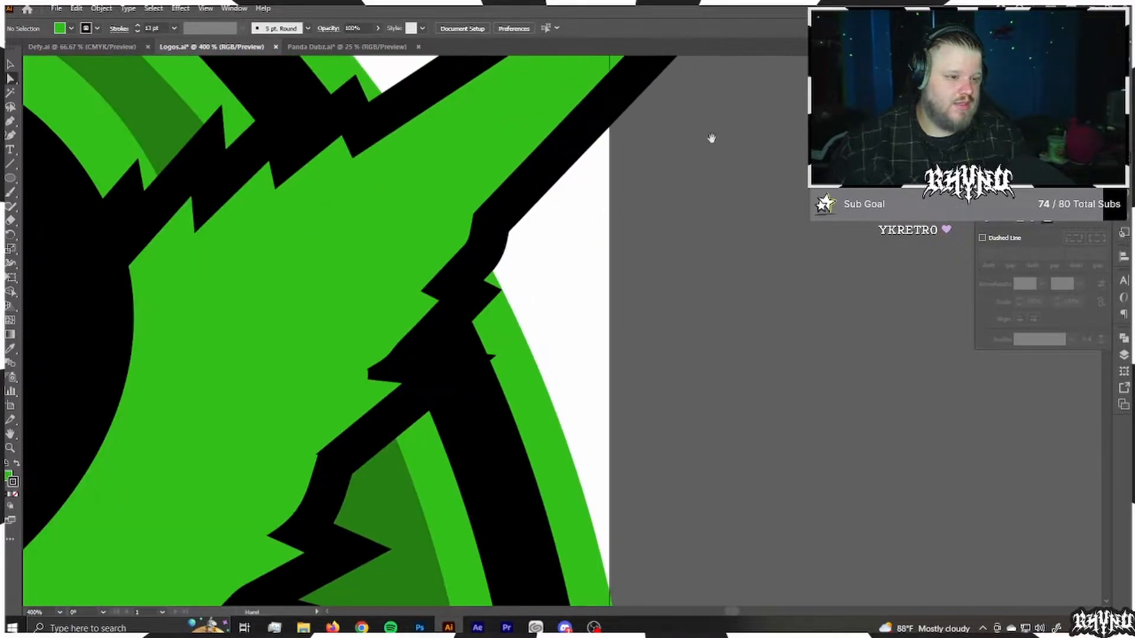
left_click(625, 448)
scroll(638, 447, "up", 3)
key("p")
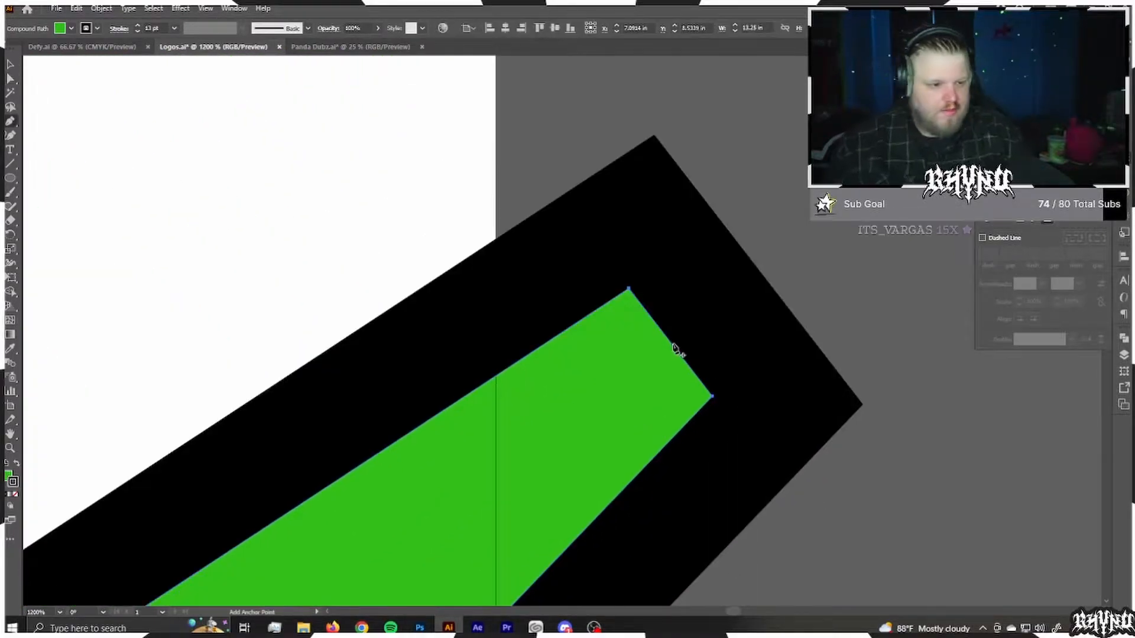
left_click(675, 353)
scroll(675, 355, "down", 4)
left_click_drag(675, 357, 748, 289)
left_click(755, 340)
Step: Turn the top leaflet's flat end into a spike by adding an anchor point and moving it upward
scroll(751, 331, "down", 4)
scroll(522, 254, "up", 5)
left_click(522, 254)
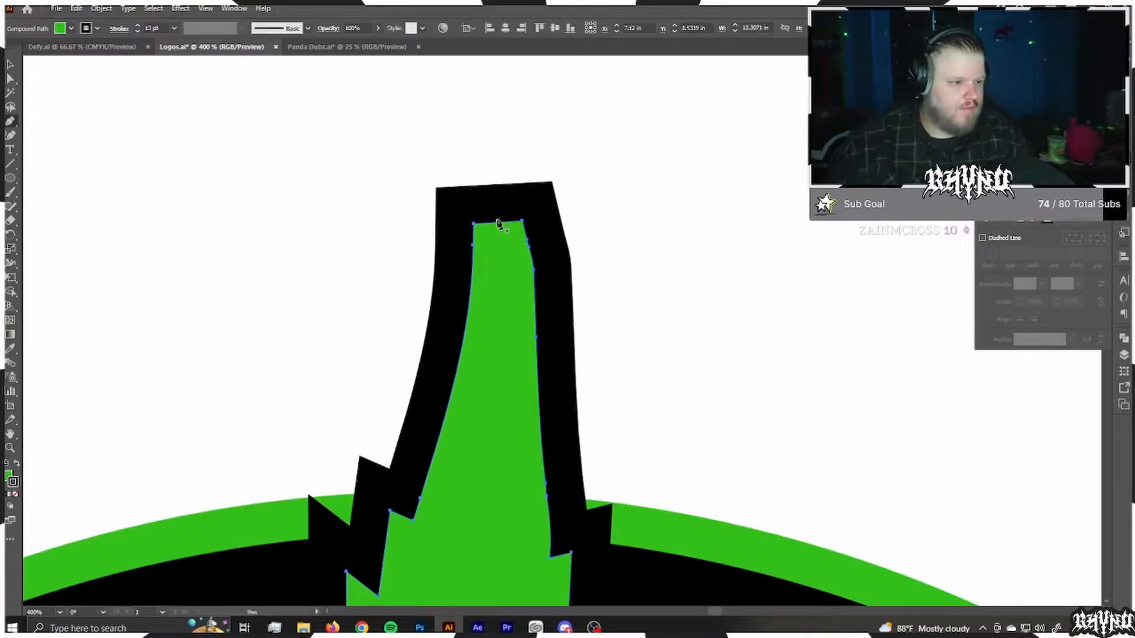
key("p")
left_click(498, 223)
key("a")
left_click_drag(499, 224, 506, 97)
Step: Extend the upper-left leaflet's blunt end into a point with an added anchor point
left_click_drag(207, 427, 569, 287)
key("p")
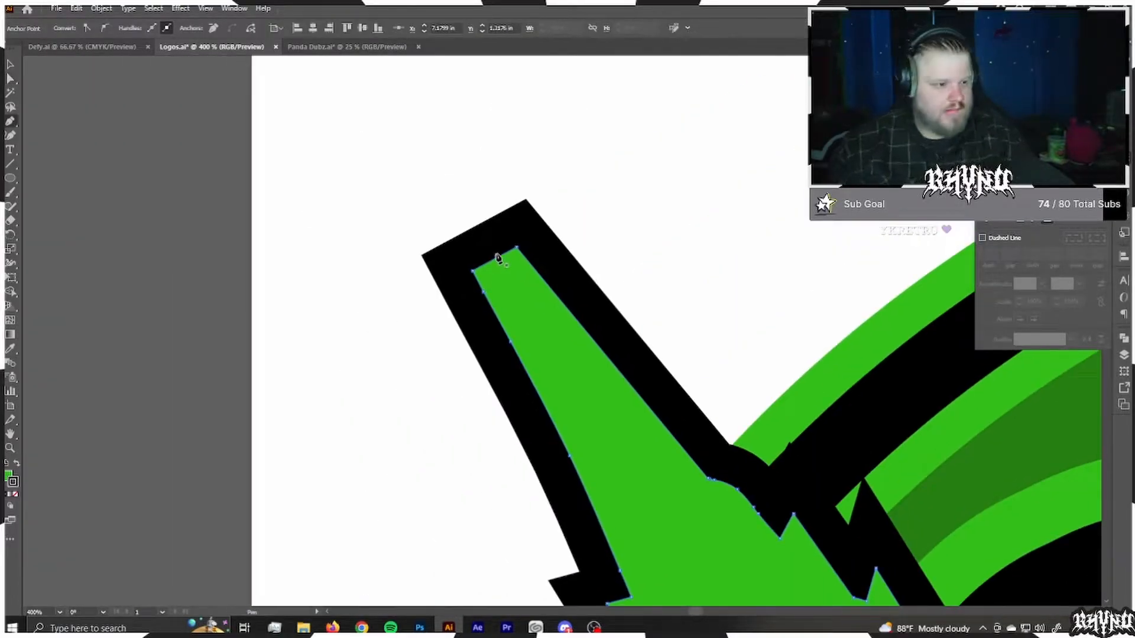
left_click_drag(497, 262, 418, 127)
Step: Extend the leftmost leaflet's blunt end outward into a sharp tip with an added anchor point
left_click_drag(575, 425, 472, 71)
key("p")
left_click_drag(274, 585, 246, 174)
left_click(390, 230)
key("a")
left_click(356, 417)
Step: Add an anchor point to the lower-left leaflet's end and pull it down and outward into a sharp tip
scroll(355, 417, "down", 6)
scroll(453, 567, "up", 6)
left_click(433, 175)
key("p")
left_click(351, 262)
left_click_drag(351, 261, 262, 384)
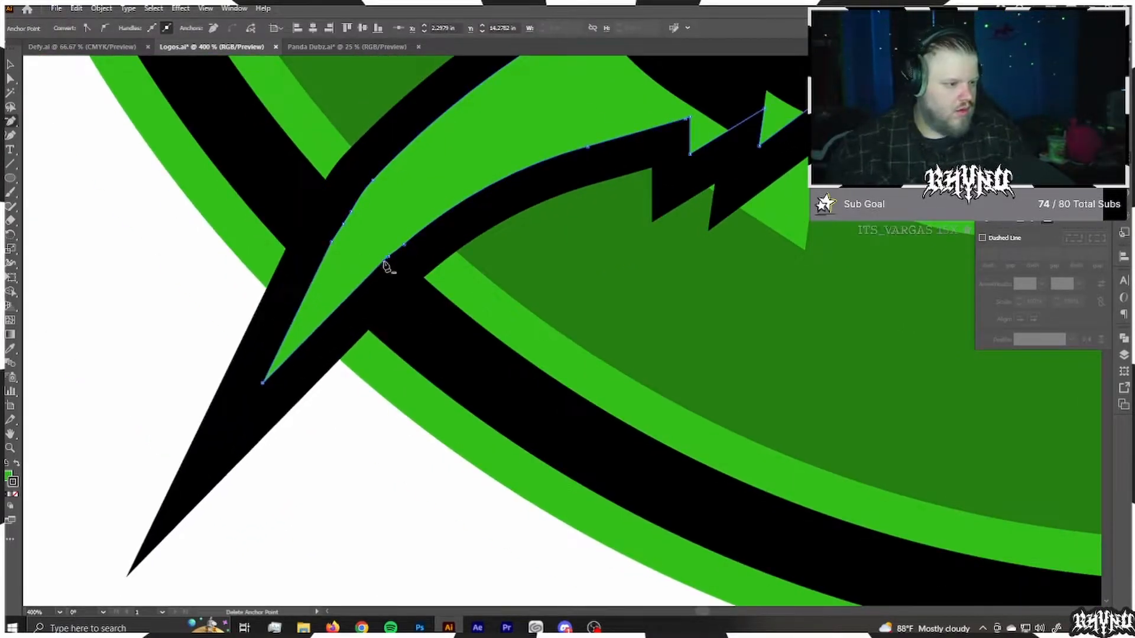
Step: Clean up the curve along the lower-left leaflet's underside by editing its anchor points
left_click(403, 246)
key("shift+c")
left_click_drag(417, 258, 405, 242)
key("a")
left_click(369, 435)
scroll(369, 436, "down", 7)
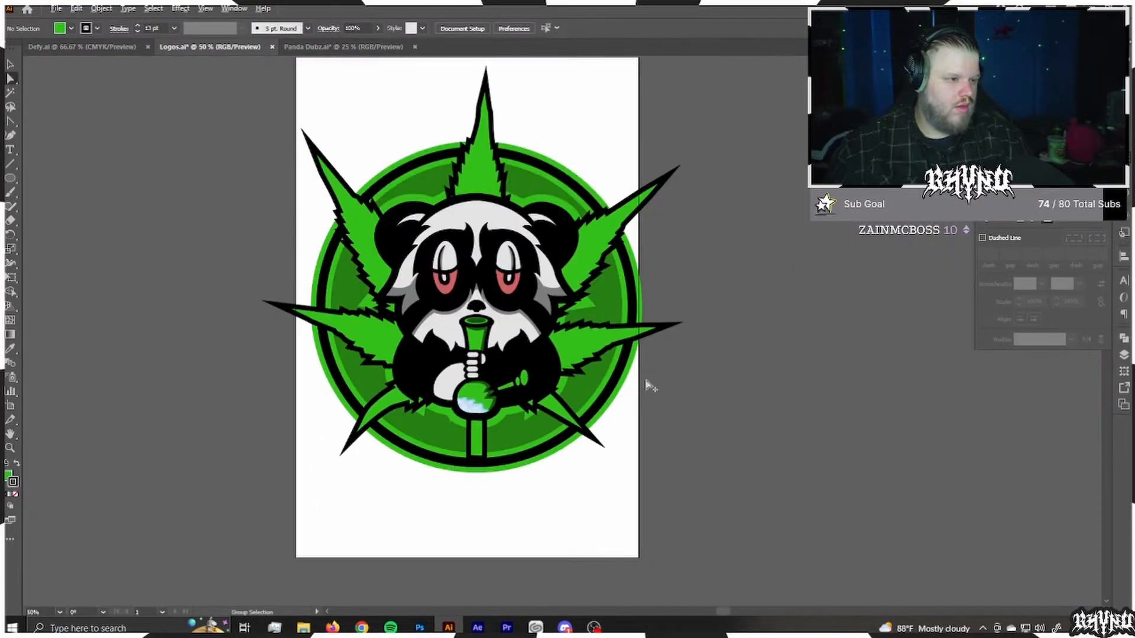
Step: Scale the whole panda, leaf and badge artwork down to fit inside the artboard and move it slightly lower
key("v")
left_click_drag(698, 490, 700, 492)
left_click_drag(580, 353, 575, 358)
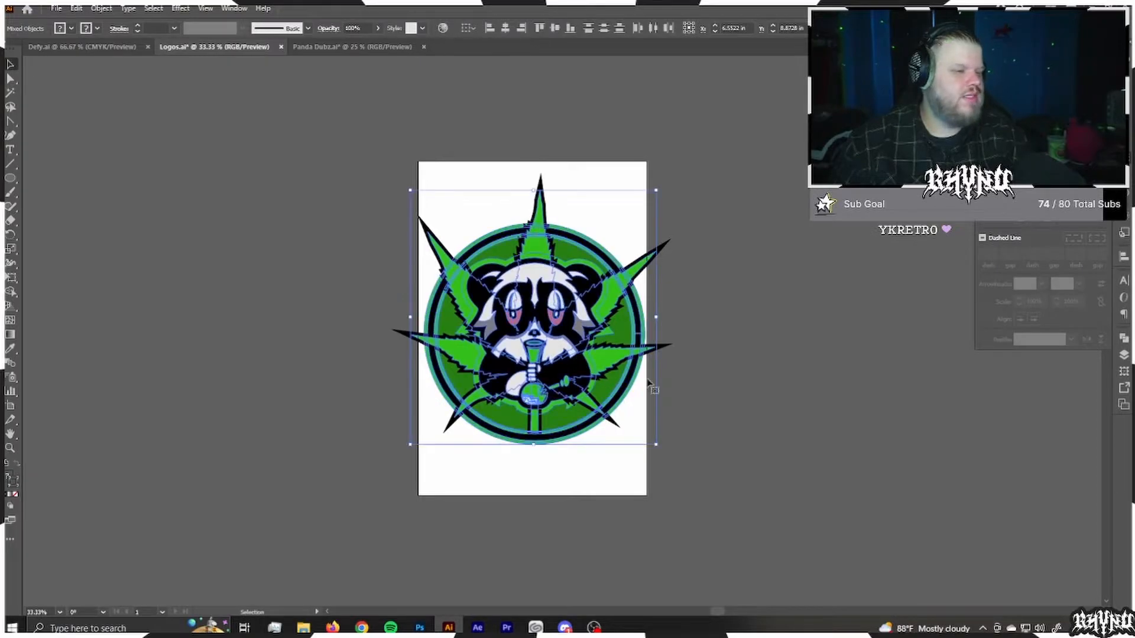
left_click_drag(657, 318, 647, 316)
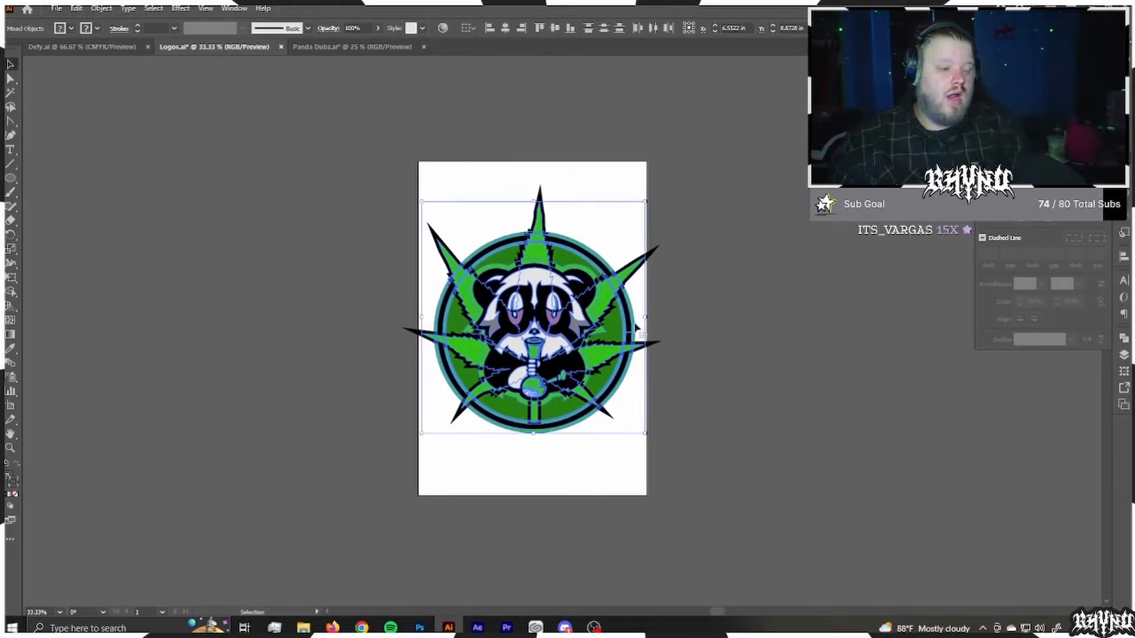
left_click_drag(644, 319, 627, 318)
left_click_drag(550, 325, 553, 342)
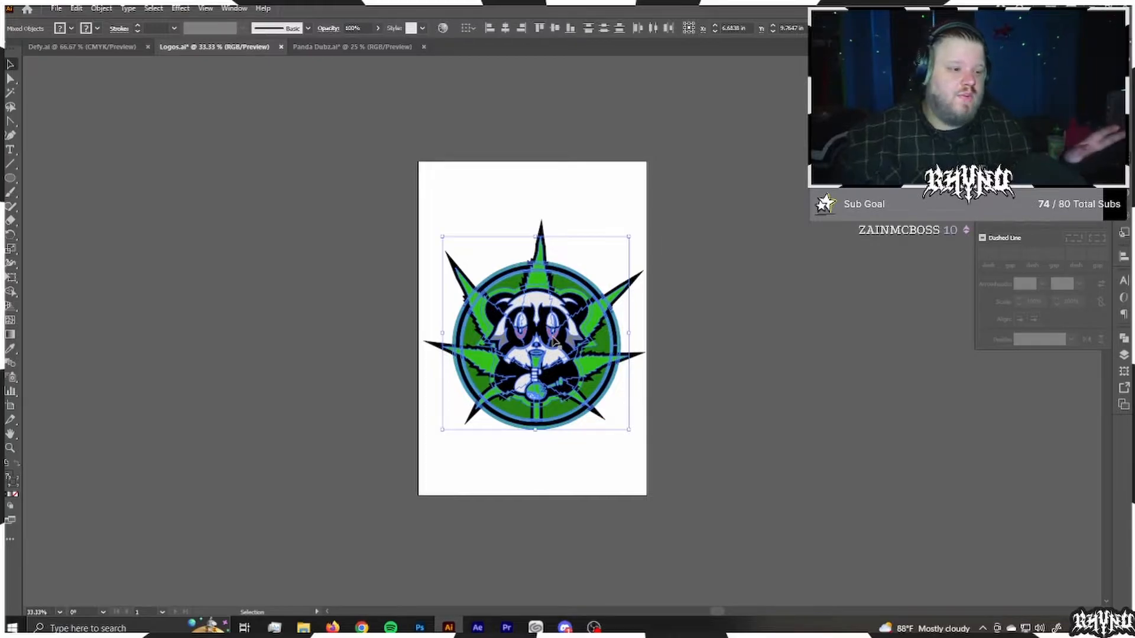
left_click(507, 227)
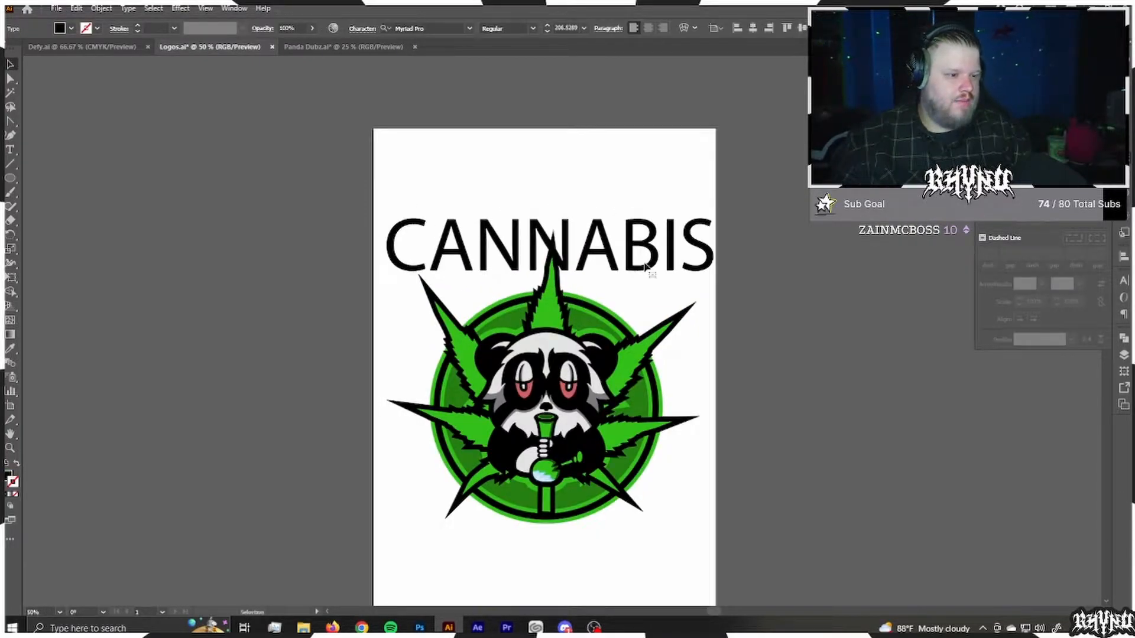
Step: Add the heading CANNABIS above the badge, set it in the Hothead font and centre it over the leaf
left_click(646, 267)
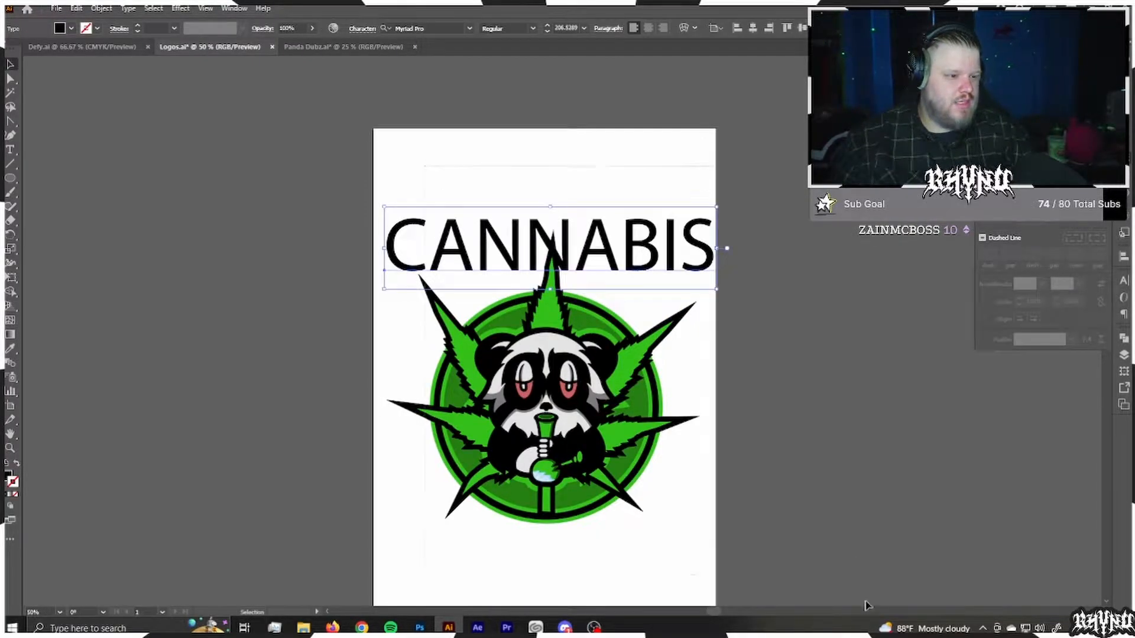
scroll(588, 236, "down", 1)
key("t")
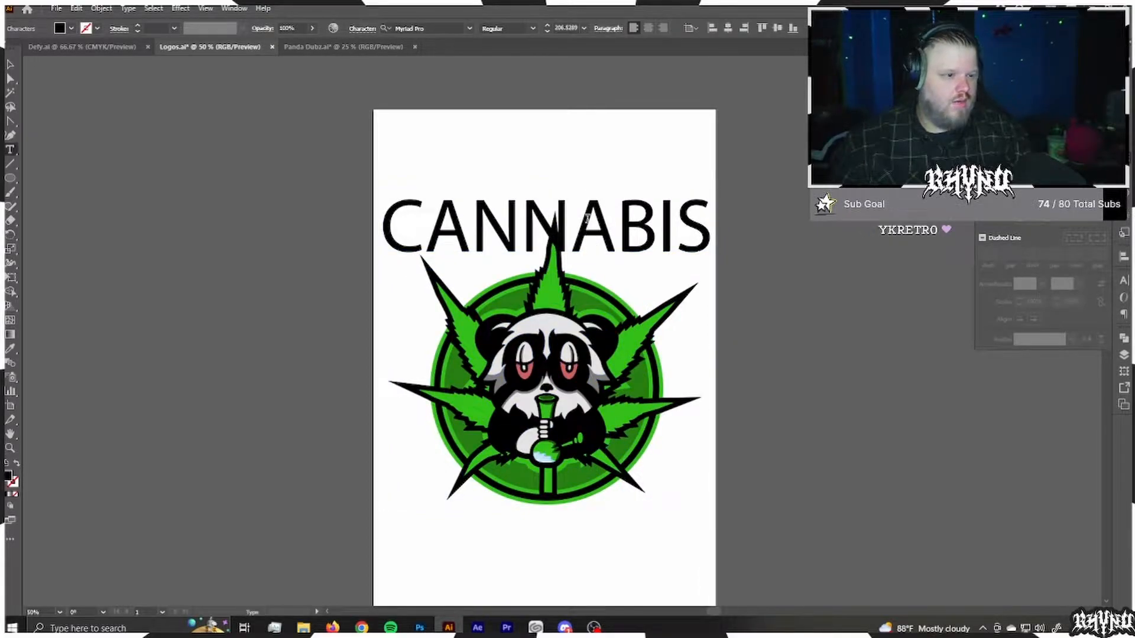
left_click(438, 25)
type("hot")
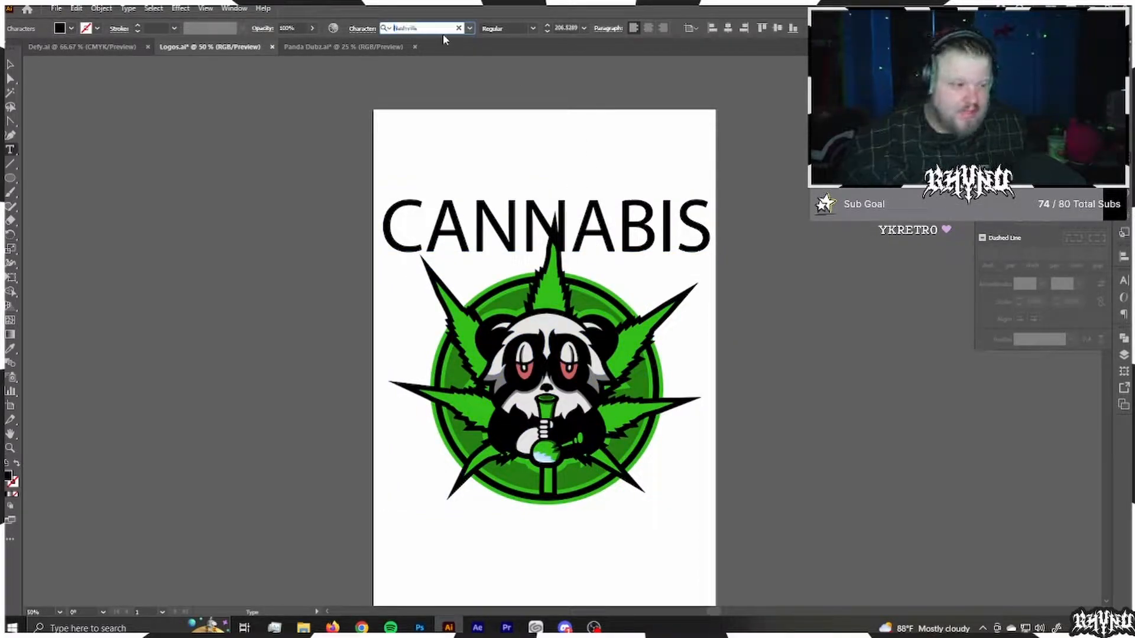
left_click(10, 65)
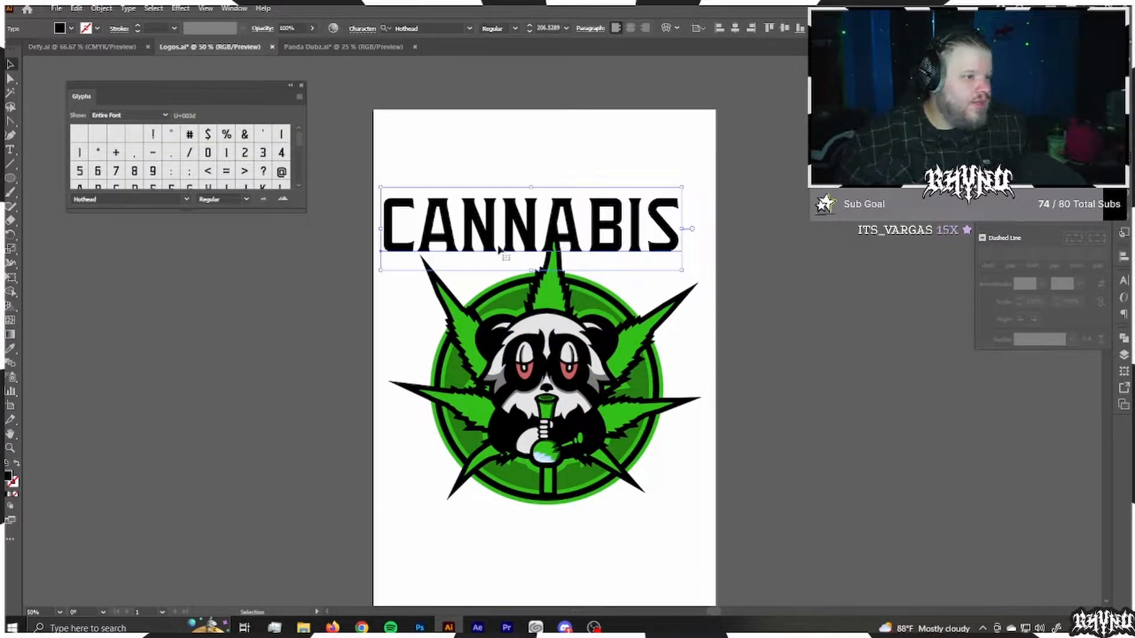
mouse_move(500, 248)
left_mouse_down()
mouse_move(497, 212)
mouse_move(496, 240)
mouse_move(512, 238)
left_mouse_up()
left_click(779, 260)
Step: Cover the artboard with a black rectangle about 13 by 19 in on a new, locked layer beneath the artwork
left_click(1124, 356)
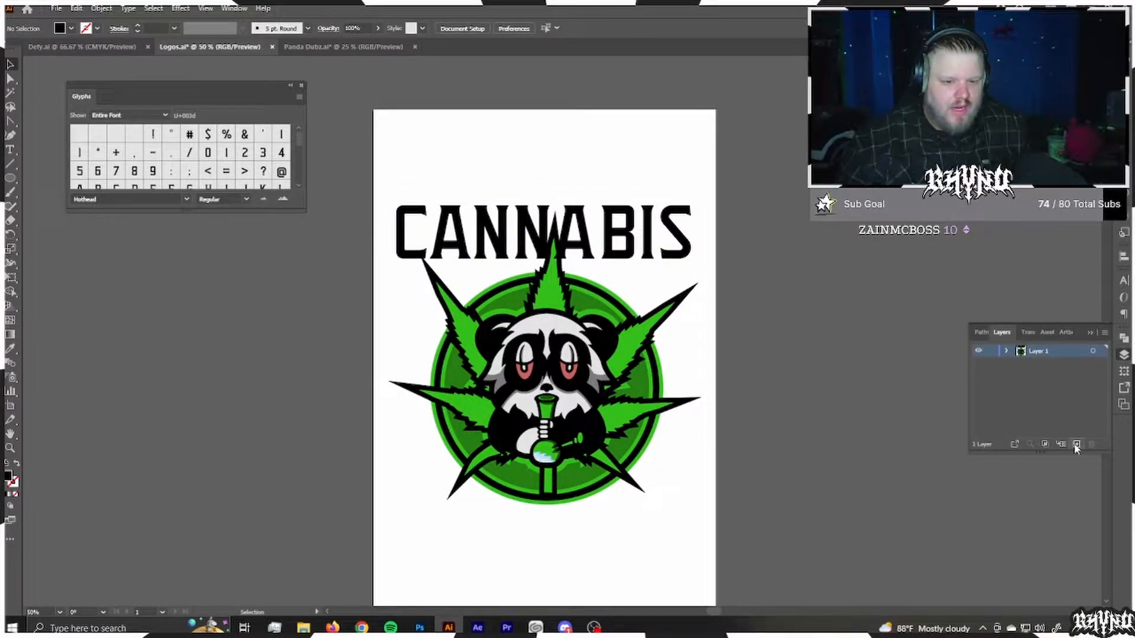
left_click_drag(1035, 350, 1045, 407)
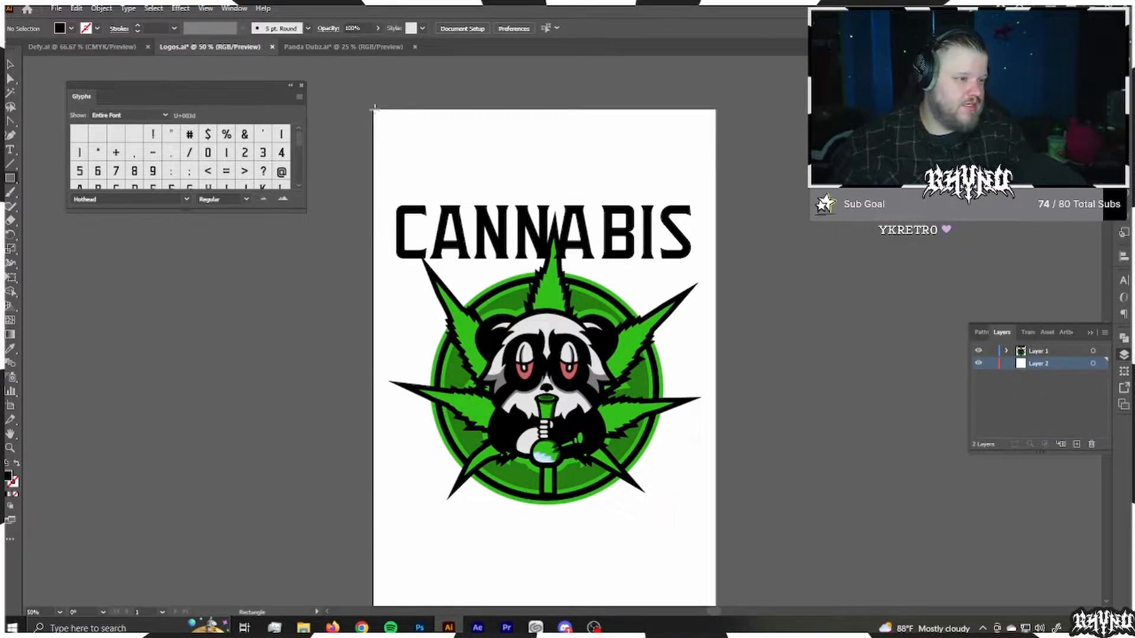
mouse_move(373, 106)
left_mouse_down()
mouse_move(715, 603)
mouse_move(716, 551)
left_mouse_up()
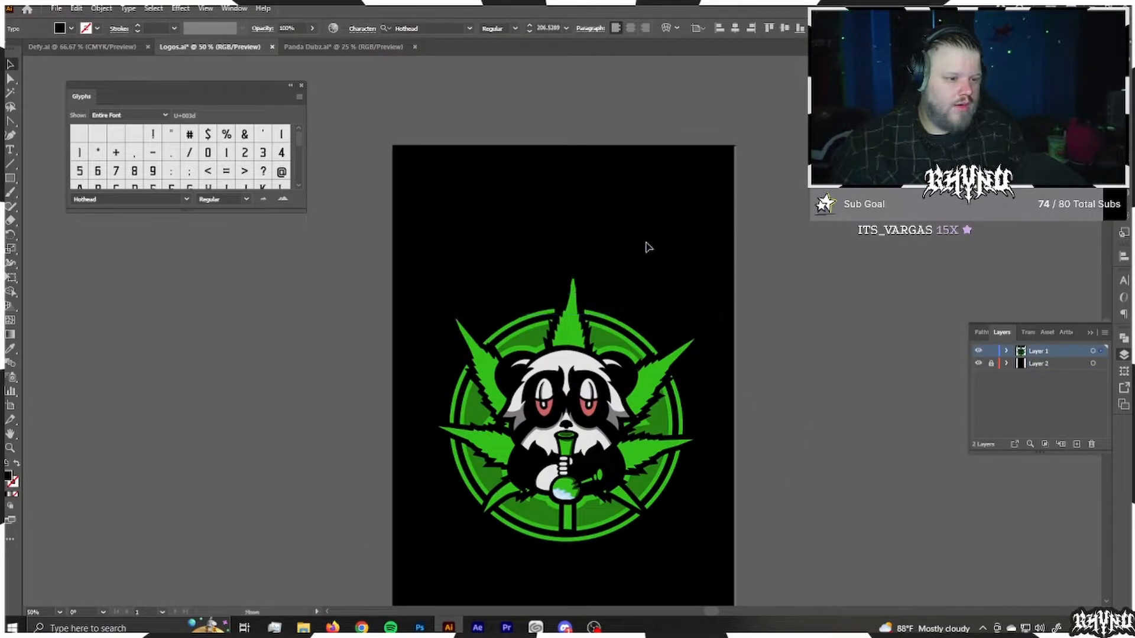
left_click(649, 243)
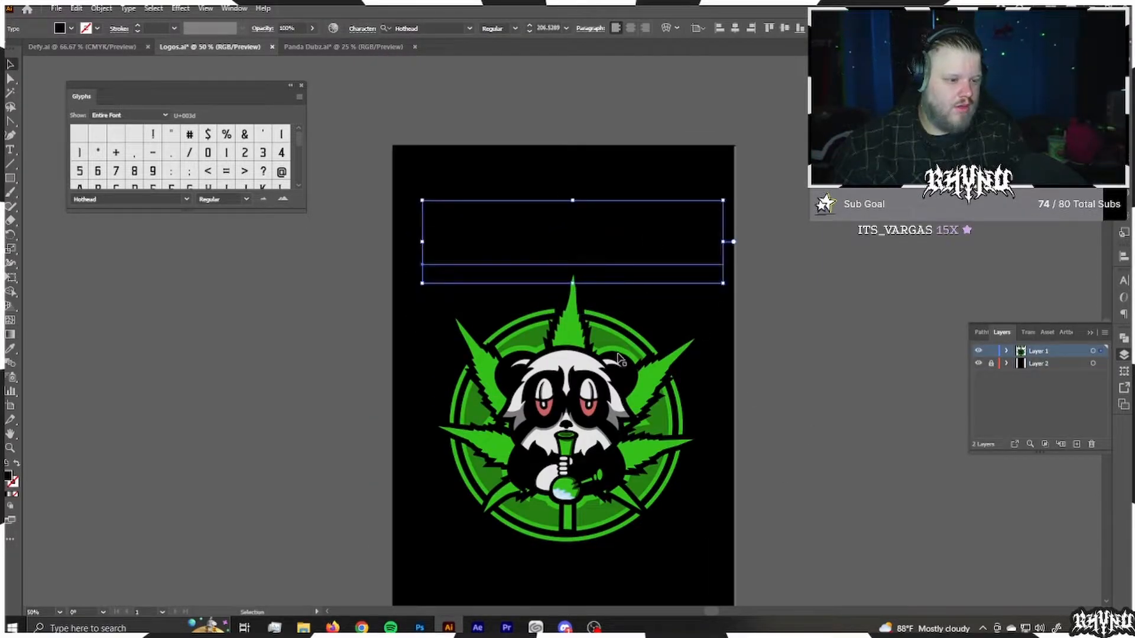
left_click(572, 336)
key("i")
left_click(595, 347)
key("ctrl+z")
left_click(614, 348)
key("ctrl+z")
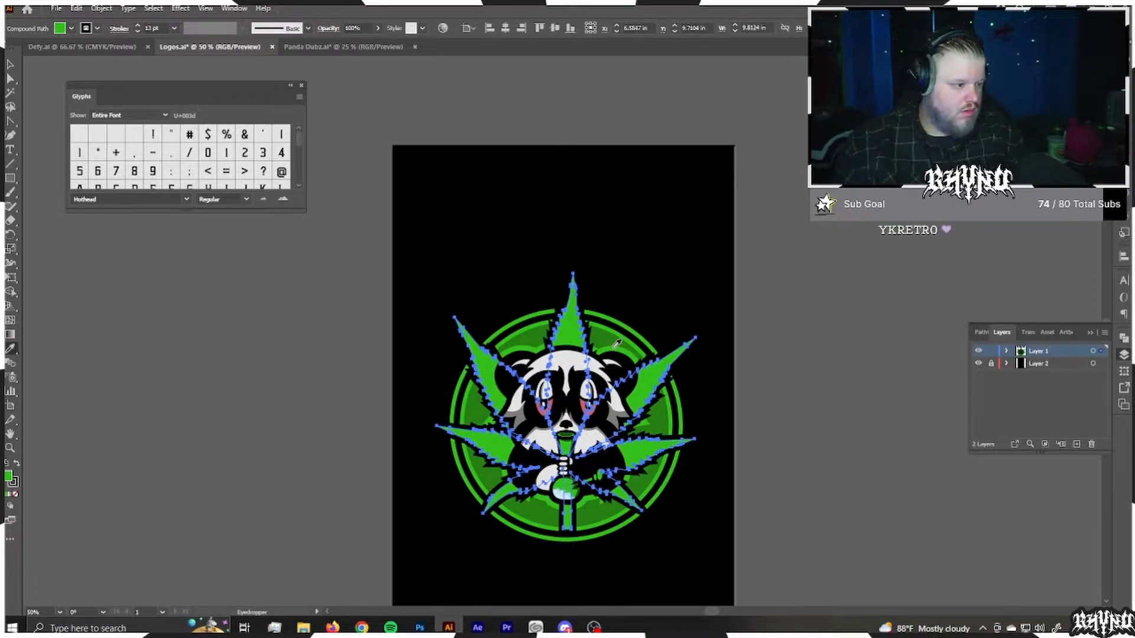
Step: Examine the fill colours of the badge's green shapes and the leaf in the colour picker
key("a")
left_click(616, 348)
double_click(8, 477)
left_click(703, 360)
double_click(8, 477)
left_click(703, 360)
left_click(492, 442)
double_click(8, 476)
left_click(704, 360)
Step: Select the bright green rings and bong shapes together and fill them with a lighter green (6fc65d)
left_click(674, 325)
key("ctrl+a")
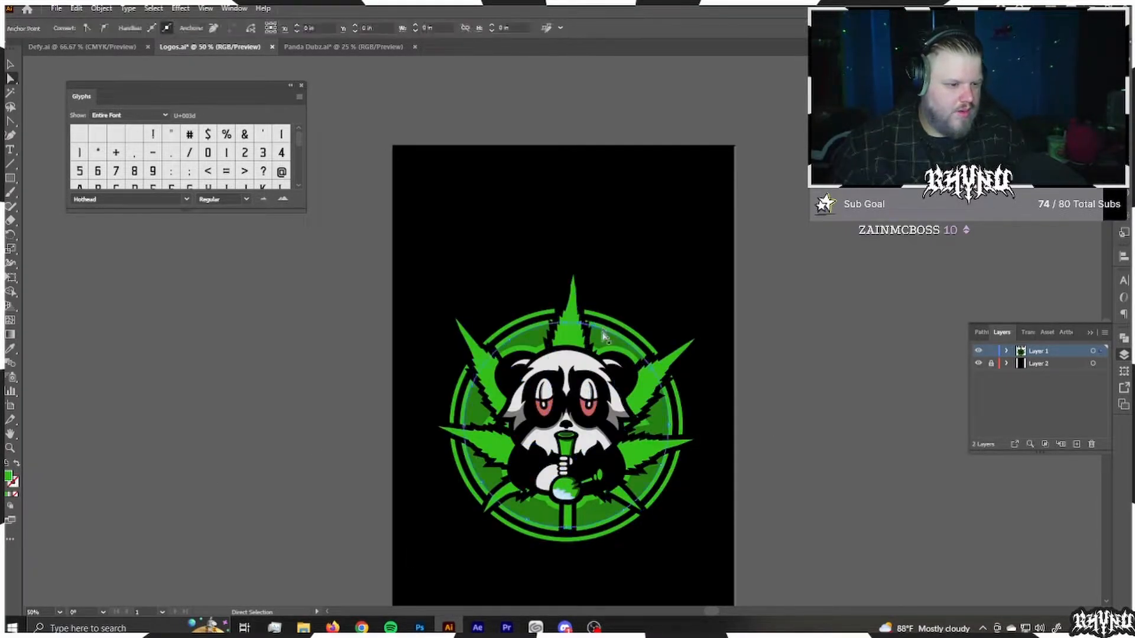
double_click(8, 476)
left_click(500, 390)
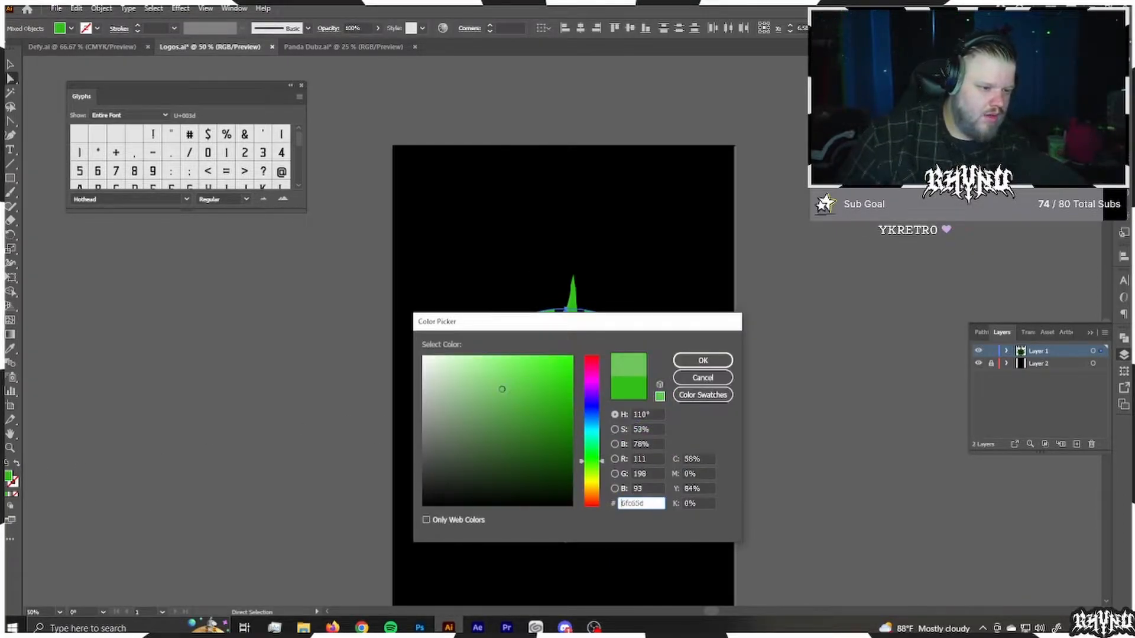
left_click(704, 360)
Step: Copy the rings' light green colour code and apply it as the cannabis leaf's fill
left_click(652, 358)
left_click(649, 364)
double_click(8, 476)
key("ctrl+c")
left_click(703, 360)
left_click(656, 378)
double_click(8, 476)
key("ctrl+v")
left_click(705, 360)
left_click(698, 360)
left_click_drag(828, 482, 881, 343)
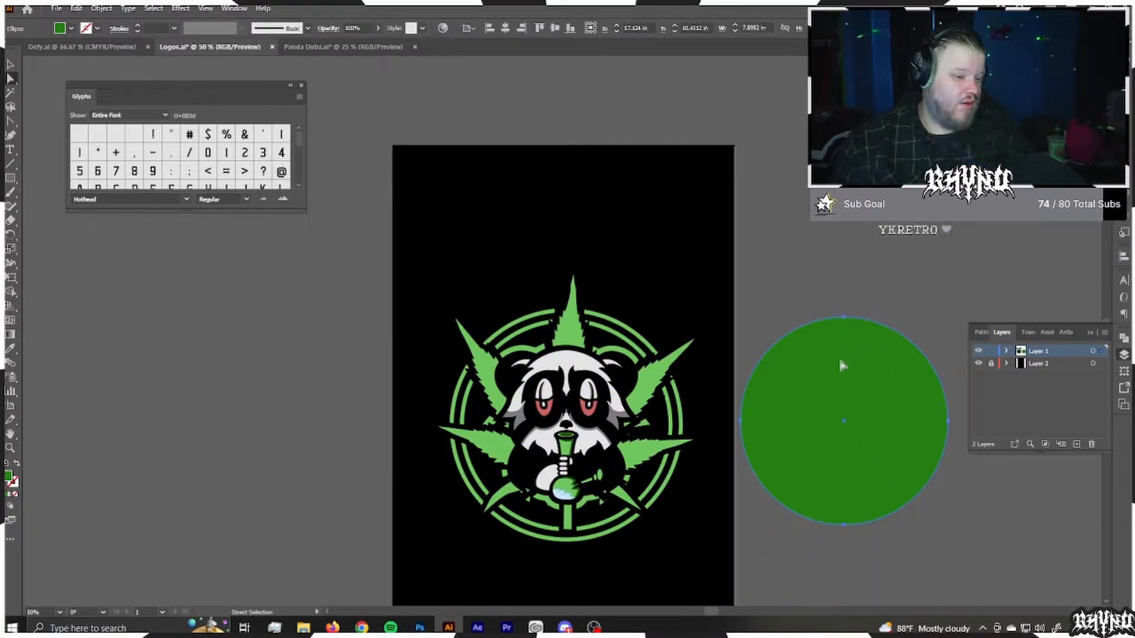
key("Delete")
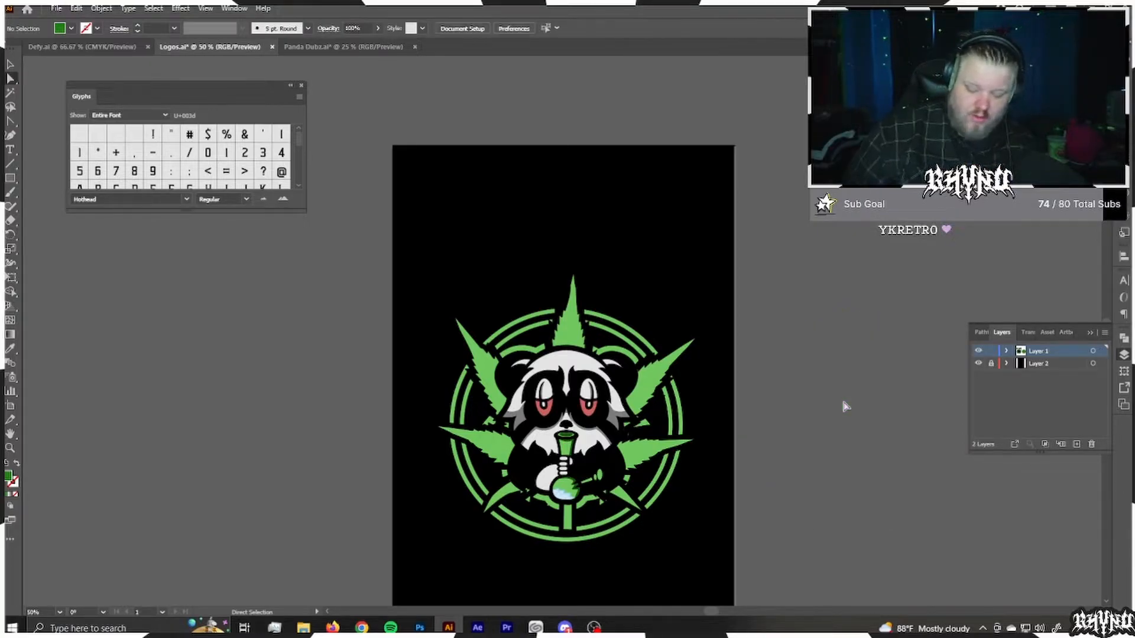
key("ctrl+z")
key("ctrl+z")
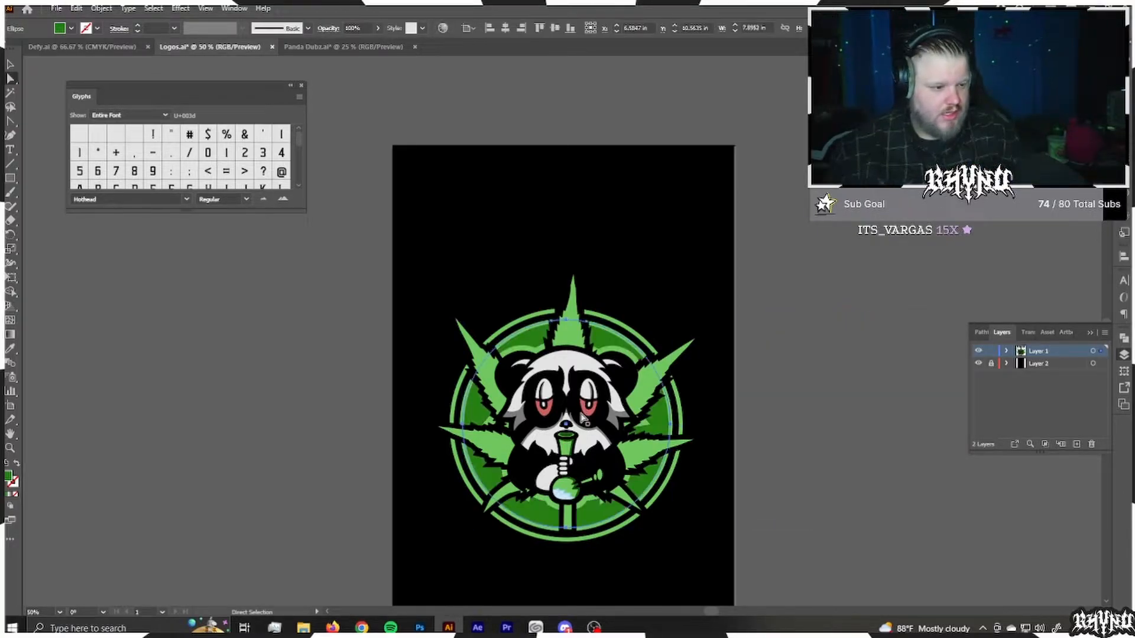
Step: Recolour the dark green circle behind the panda with the light green sampled from the artwork
key("i")
left_click(614, 356)
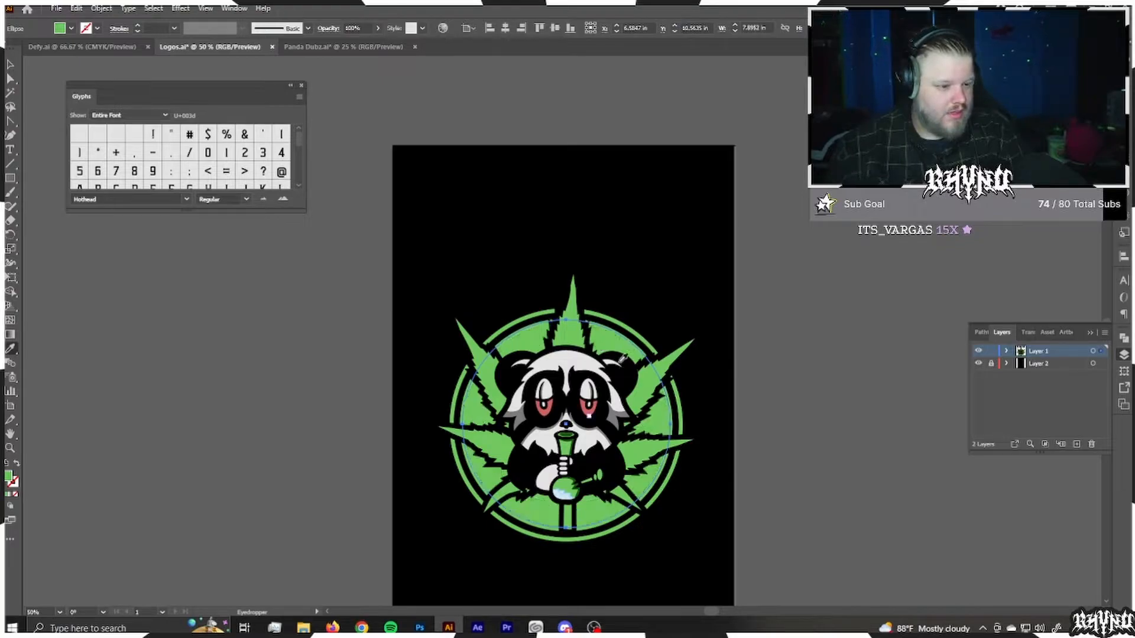
key("a")
left_click(826, 429)
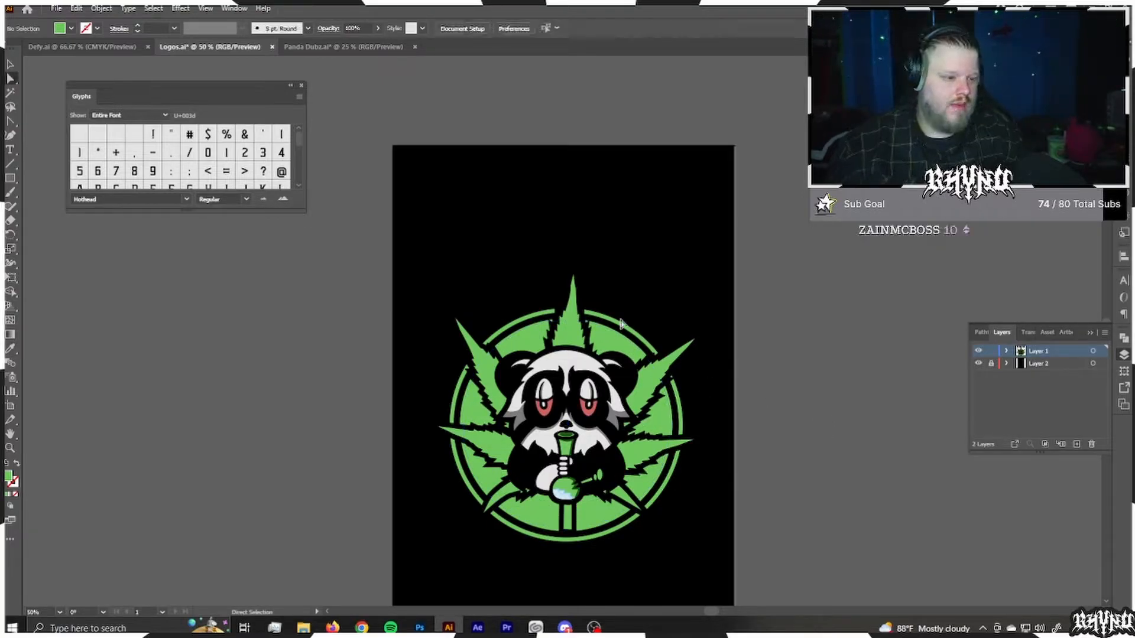
Step: Fill the two light green rings around the badge with white
left_click(621, 331)
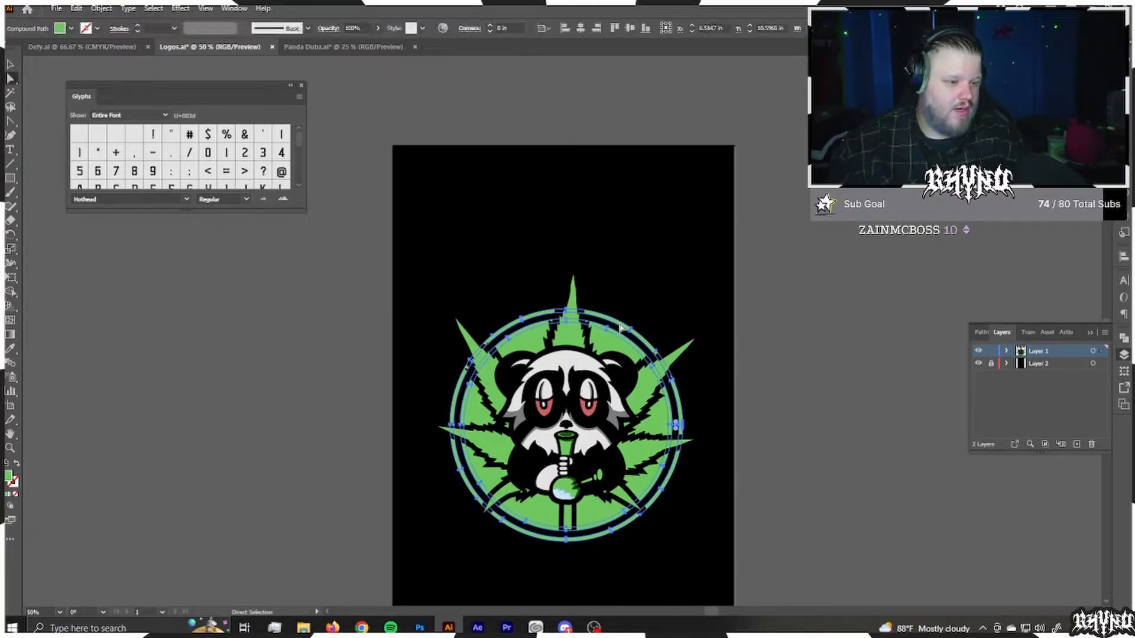
left_click(101, 8)
left_click(280, 254)
left_click(643, 336)
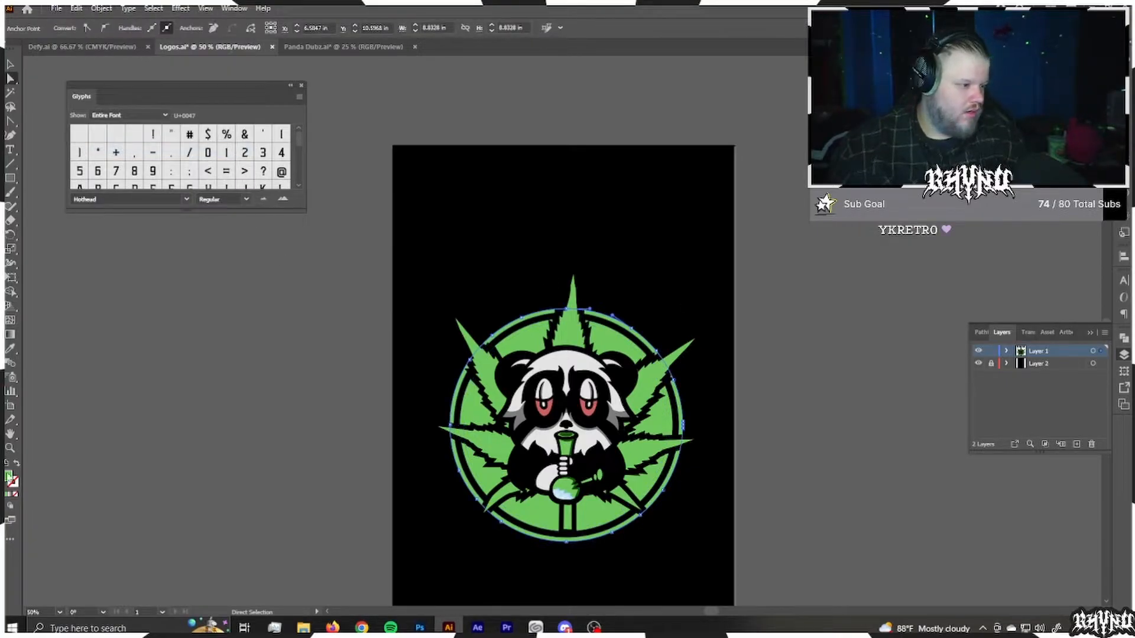
double_click(8, 476)
left_click(423, 356)
left_click(702, 360)
left_click(768, 360)
Step: Select the group of white rings around the badge and apply the Pathfinder Merge operation to it
scroll(717, 364, "up", 4)
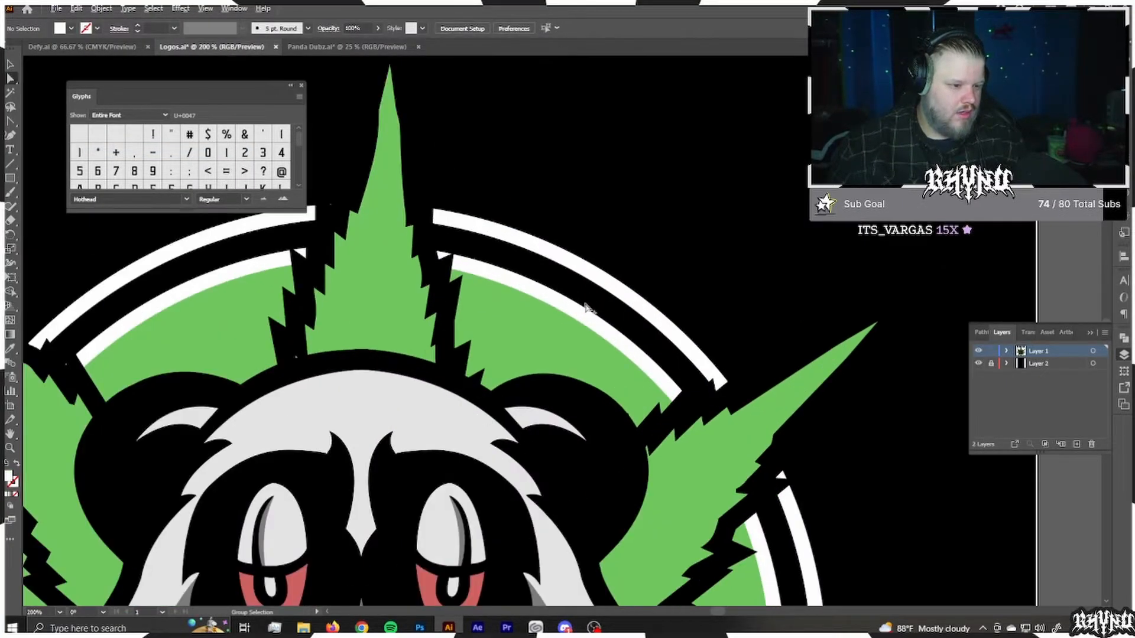
left_click(583, 322)
left_click(594, 311, "alt")
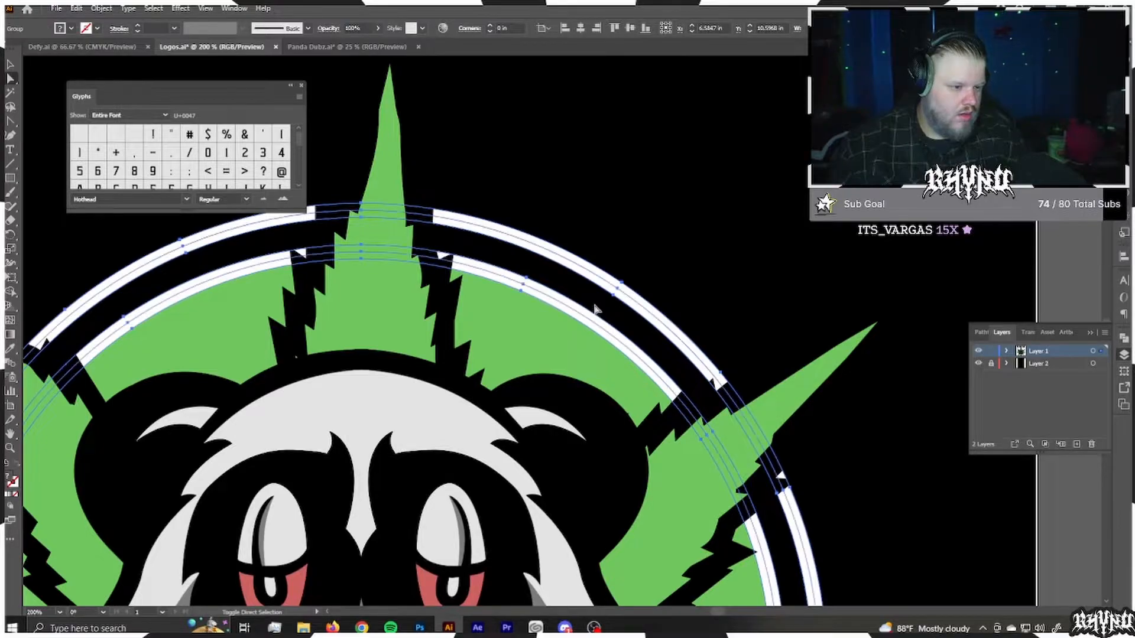
left_click(1122, 338)
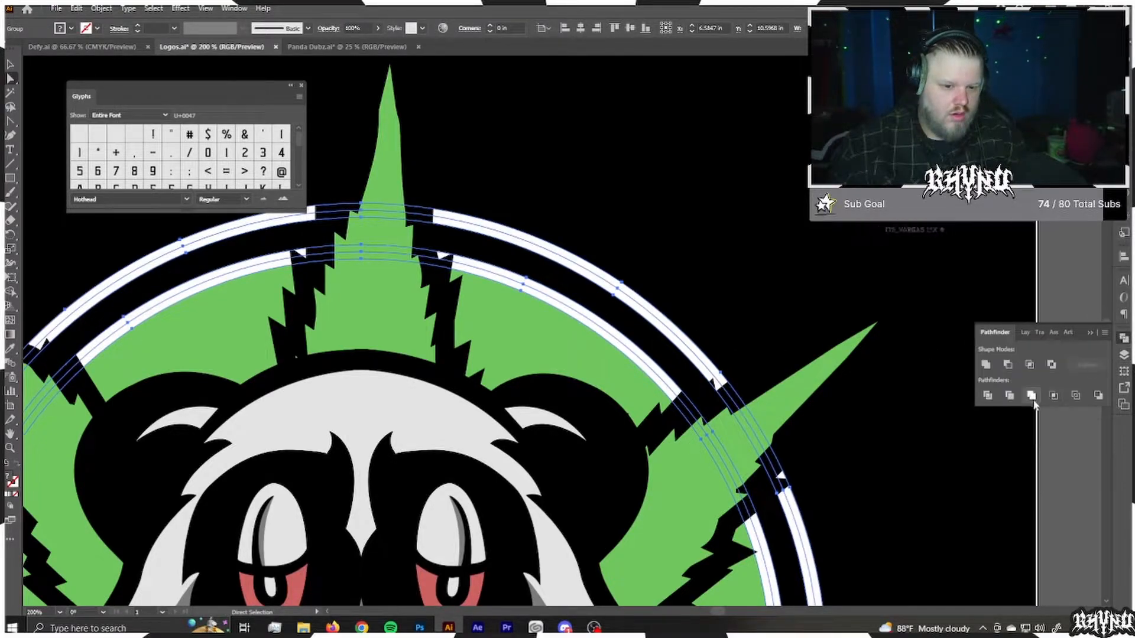
left_click(1030, 396)
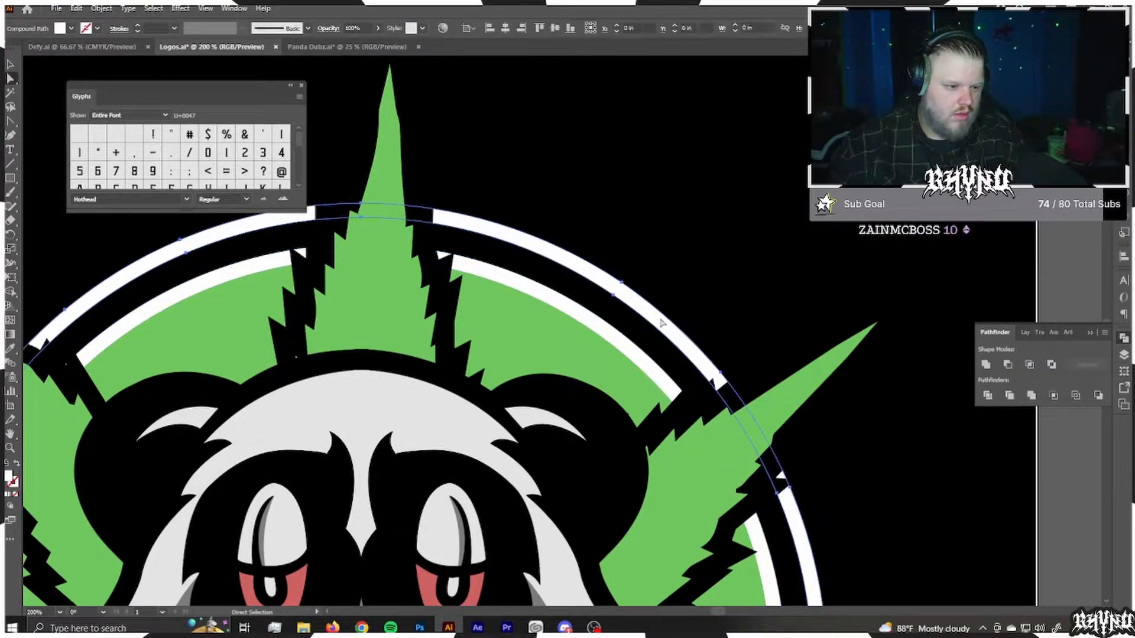
Step: Recolour the badge's inner white ring with black sampled from the artwork
left_click(641, 357)
key("i")
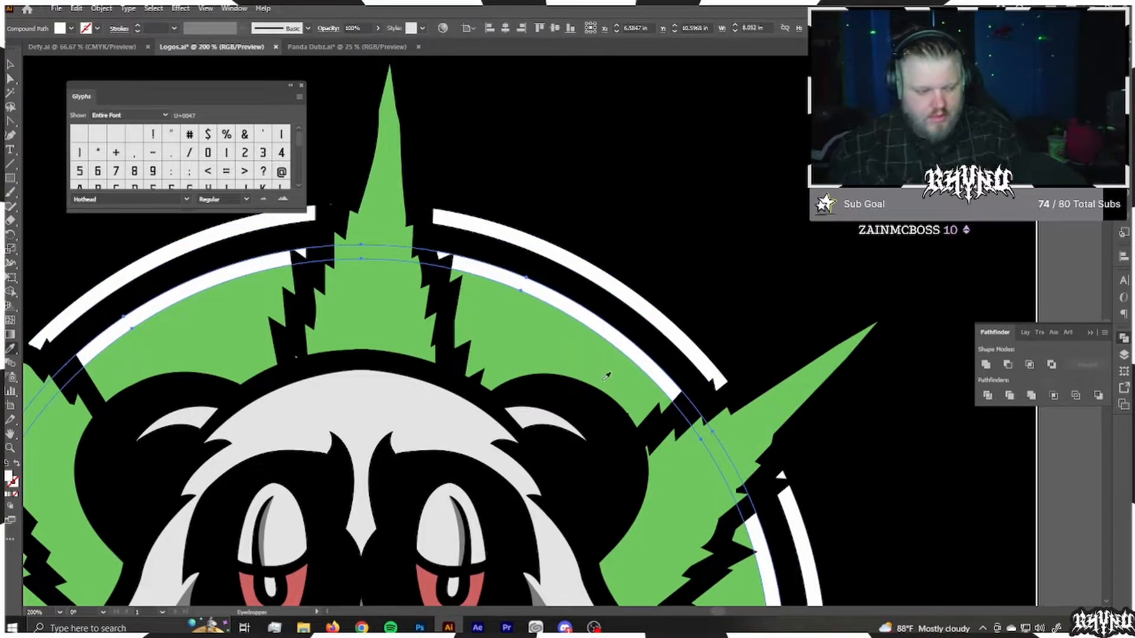
key("a")
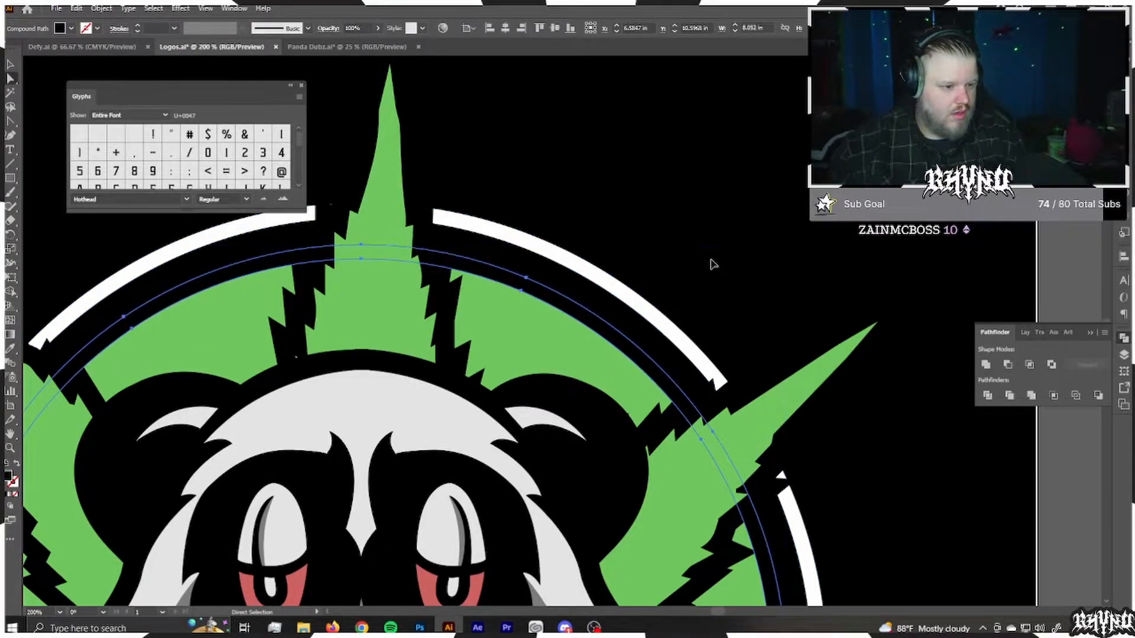
key("ctrl+z")
left_click(716, 243)
key("ctrl+0")
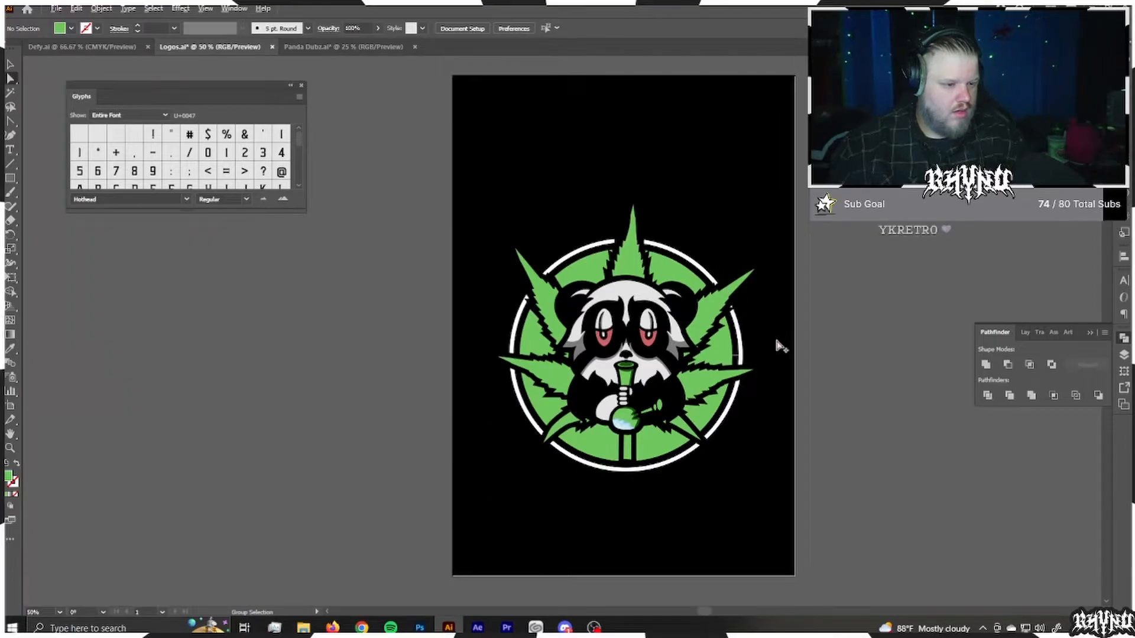
scroll(755, 376, "up", 5)
scroll(699, 269, "up", 6)
key("a")
left_click(686, 183)
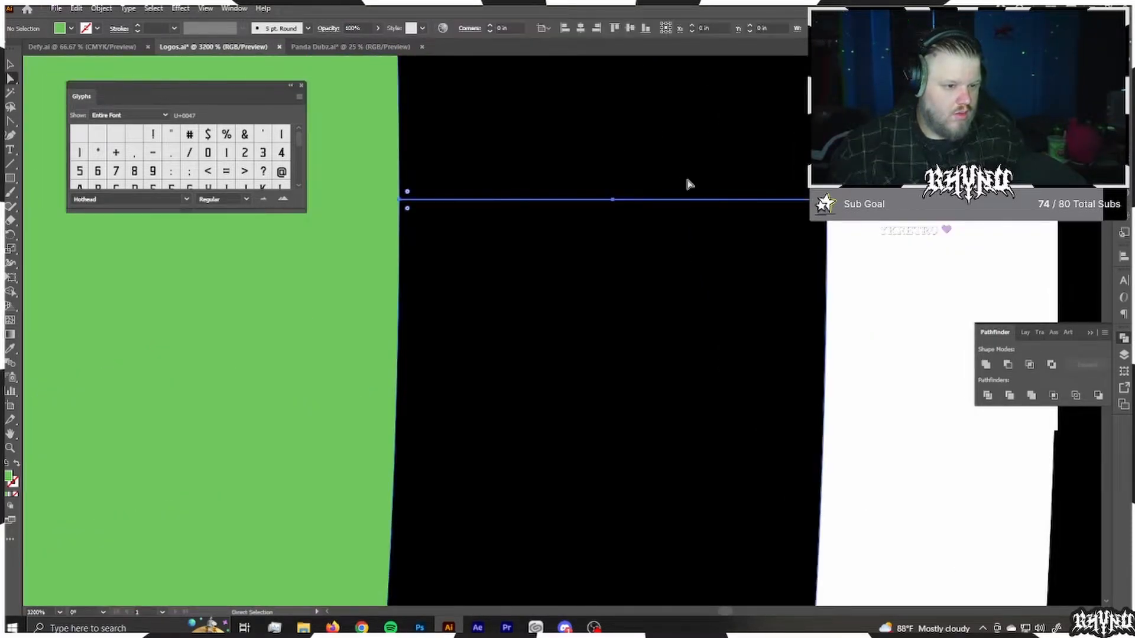
left_click_drag(612, 199, 609, 407)
key("ctrl+z")
key("ctrl+z")
left_click_drag(731, 200, 743, 232)
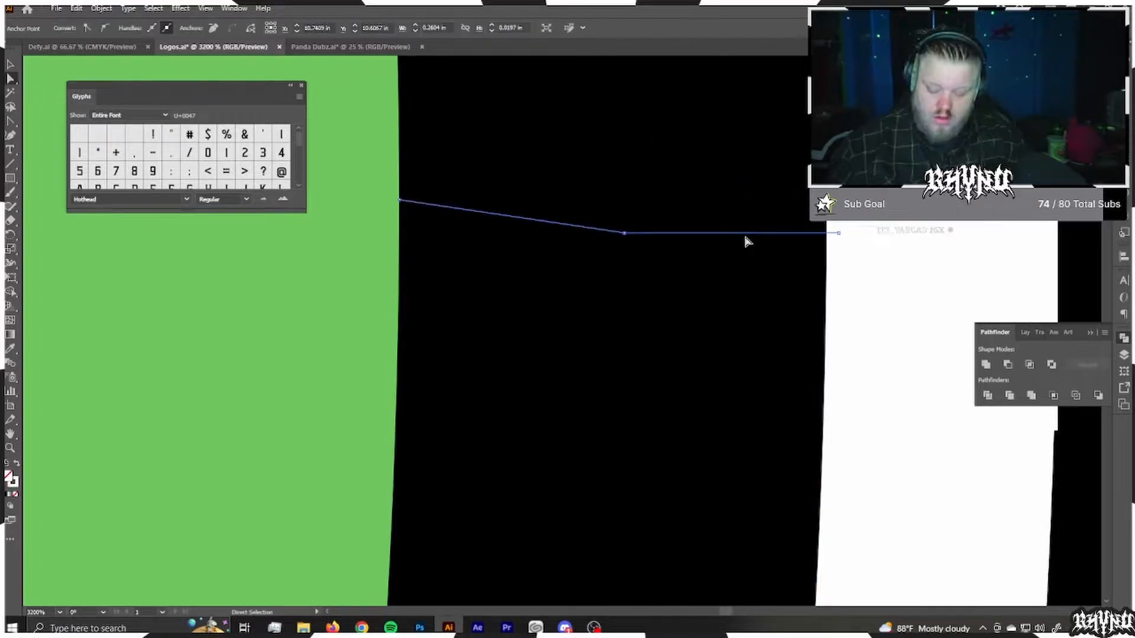
key("ctrl+z")
Step: Recolour the CANNABIS heading with the white sampled from the badge's outer ring
scroll(651, 285, "down", 12)
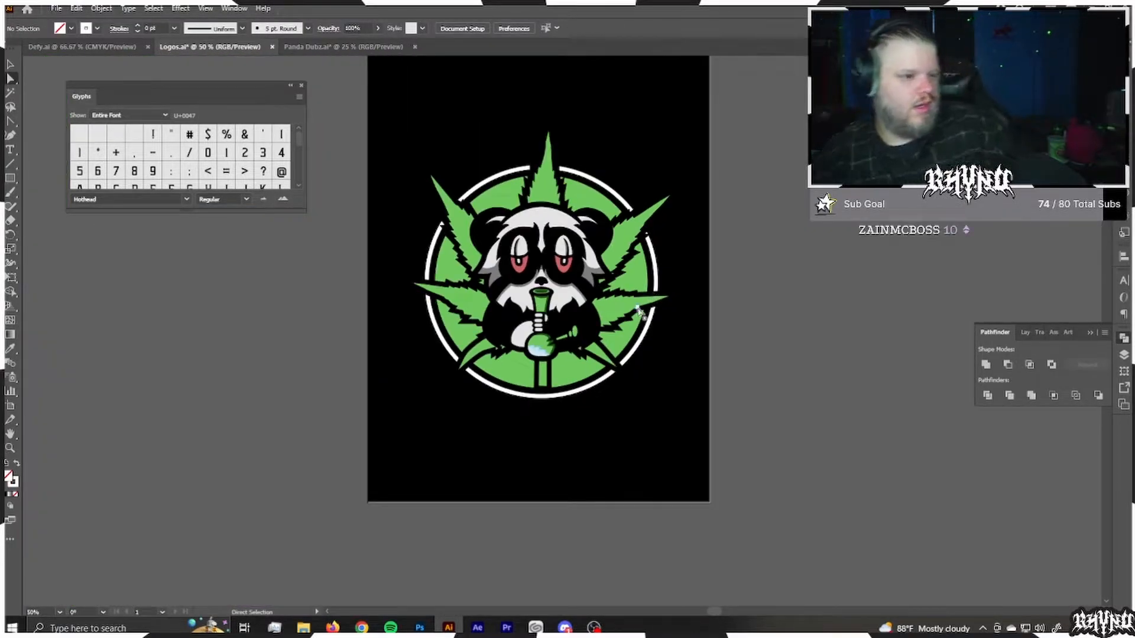
scroll(678, 209, "down", 1)
left_click(629, 138)
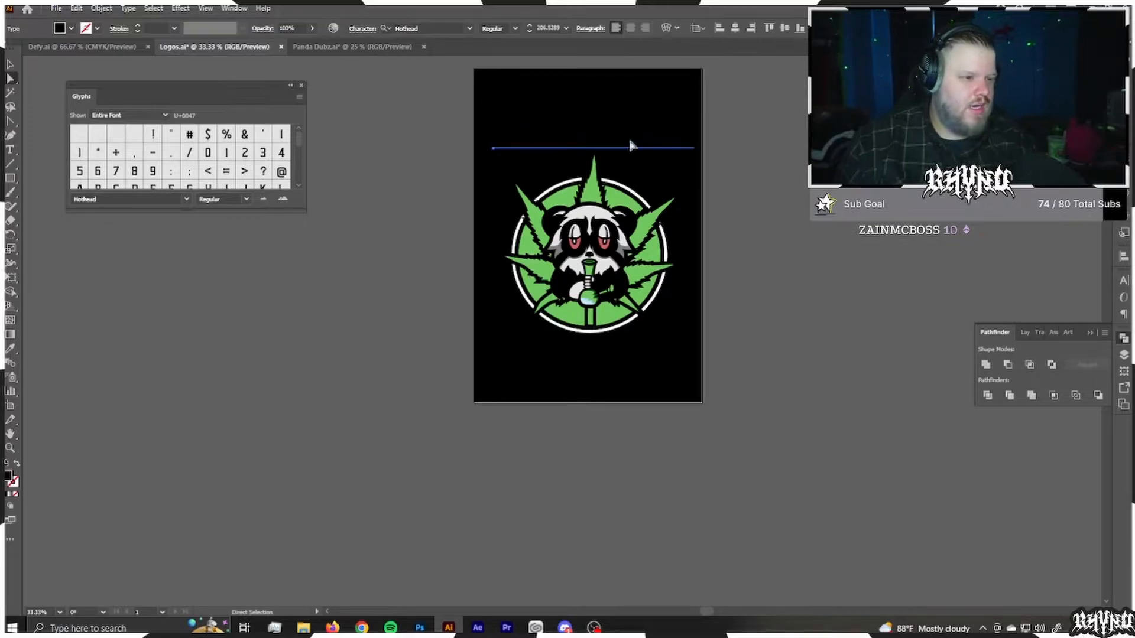
key("i")
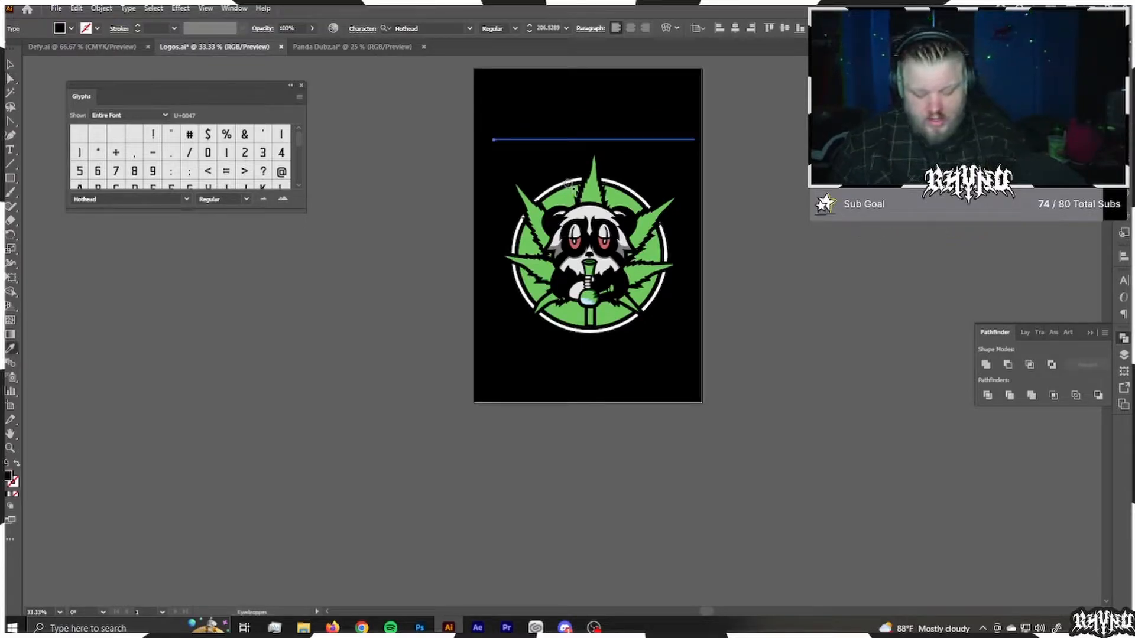
left_click(566, 180)
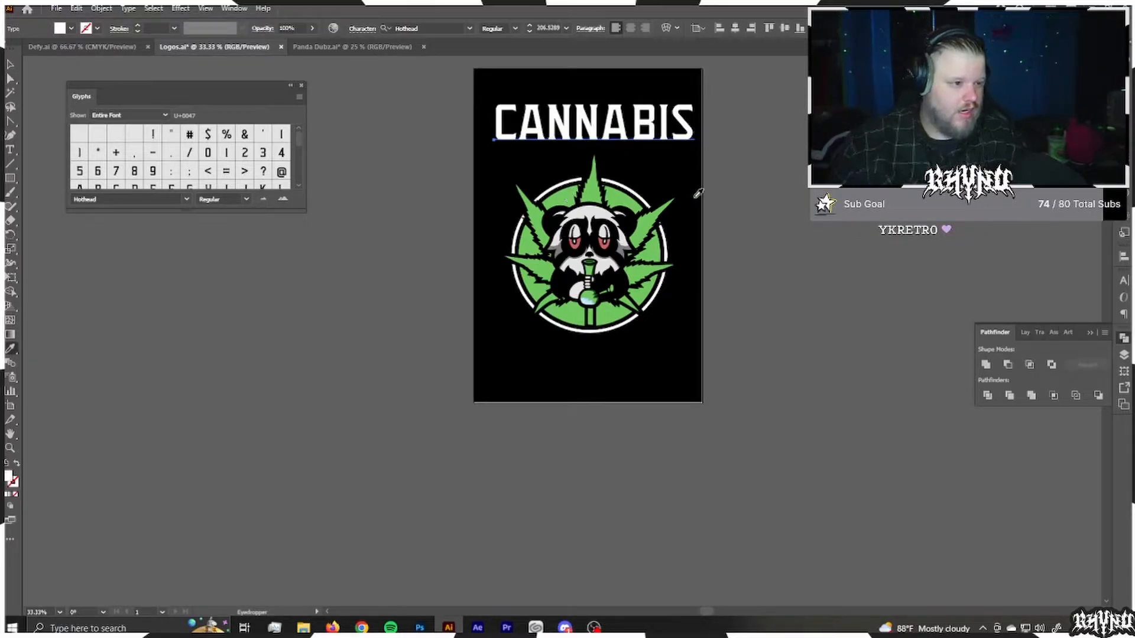
Step: Move the CANNABIS heading down against the top leaf tip and centre it horizontally with the badge
key("v")
left_click_drag(610, 135, 604, 168)
left_click_drag(504, 89, 735, 397)
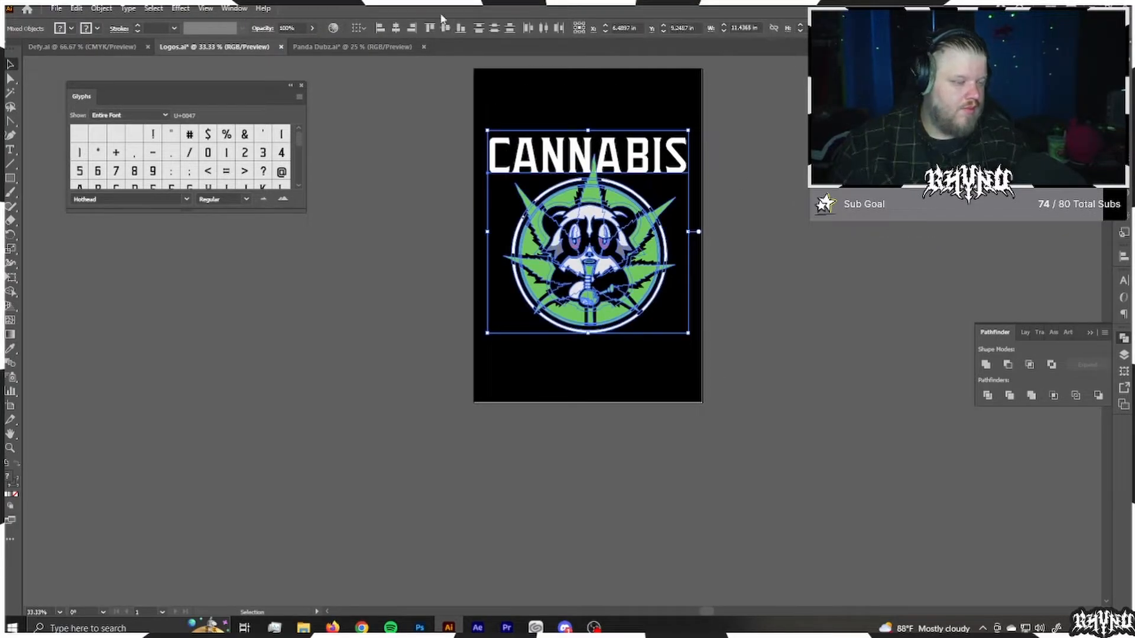
left_click(396, 29)
left_click(370, 165)
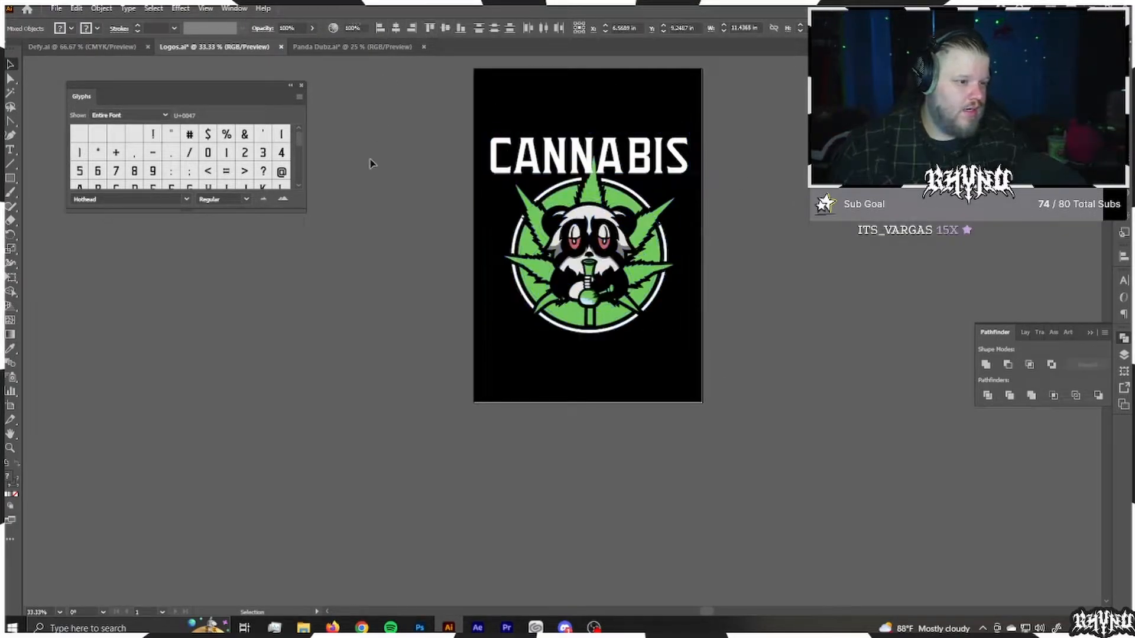
Step: Start an Arch warp effect on the CANNABIS heading and try other warp styles, orientations and bend amounts
left_click(619, 155)
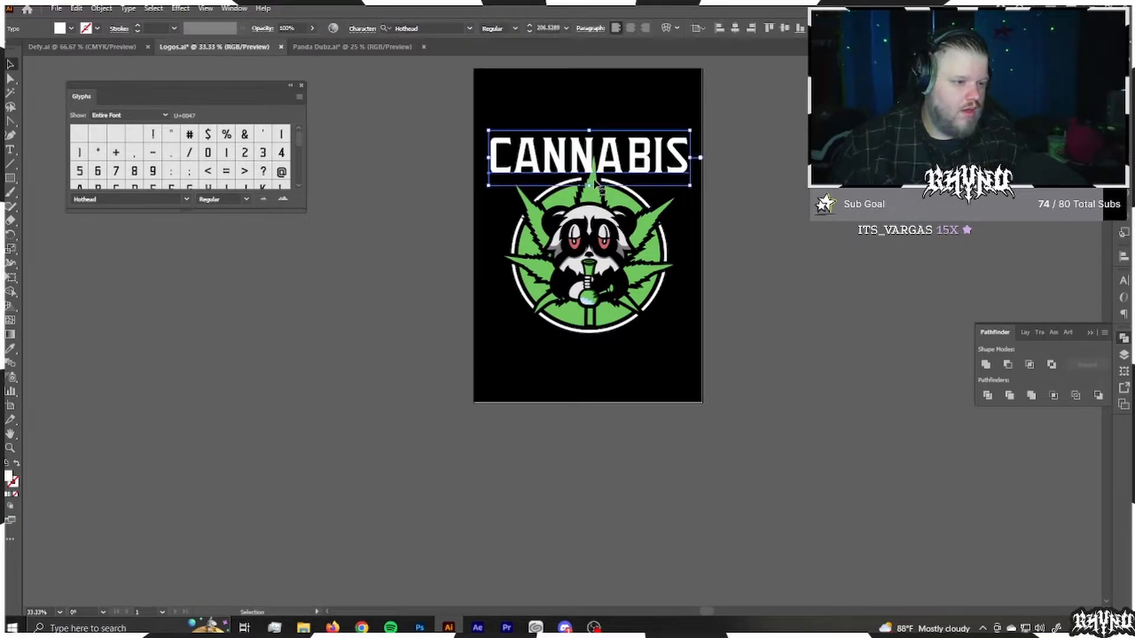
left_click(180, 8)
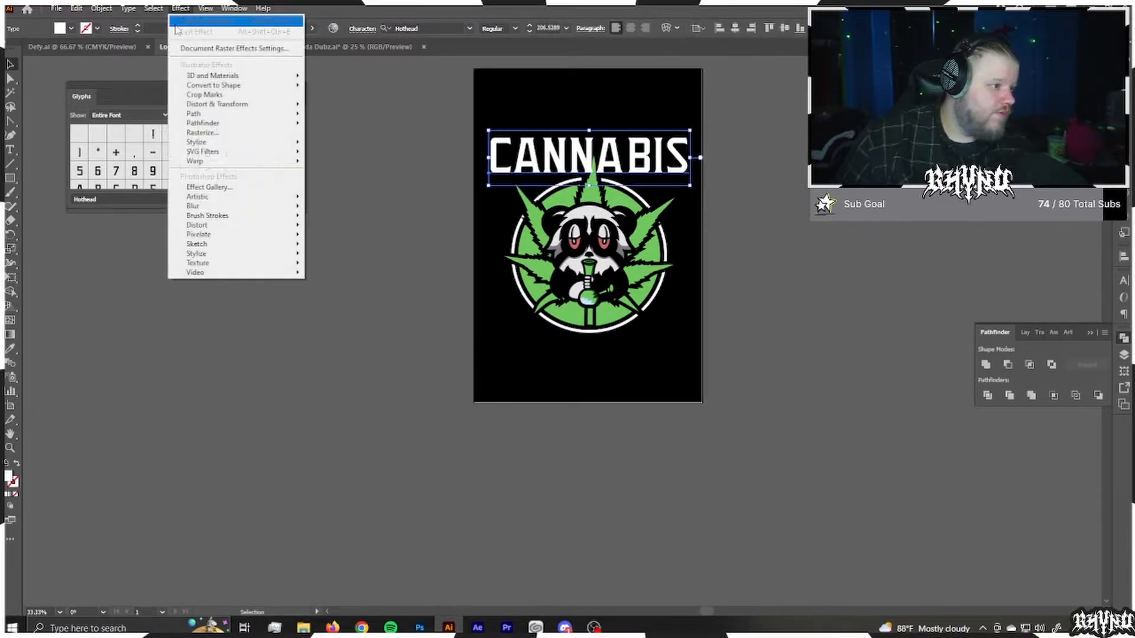
mouse_move(248, 161)
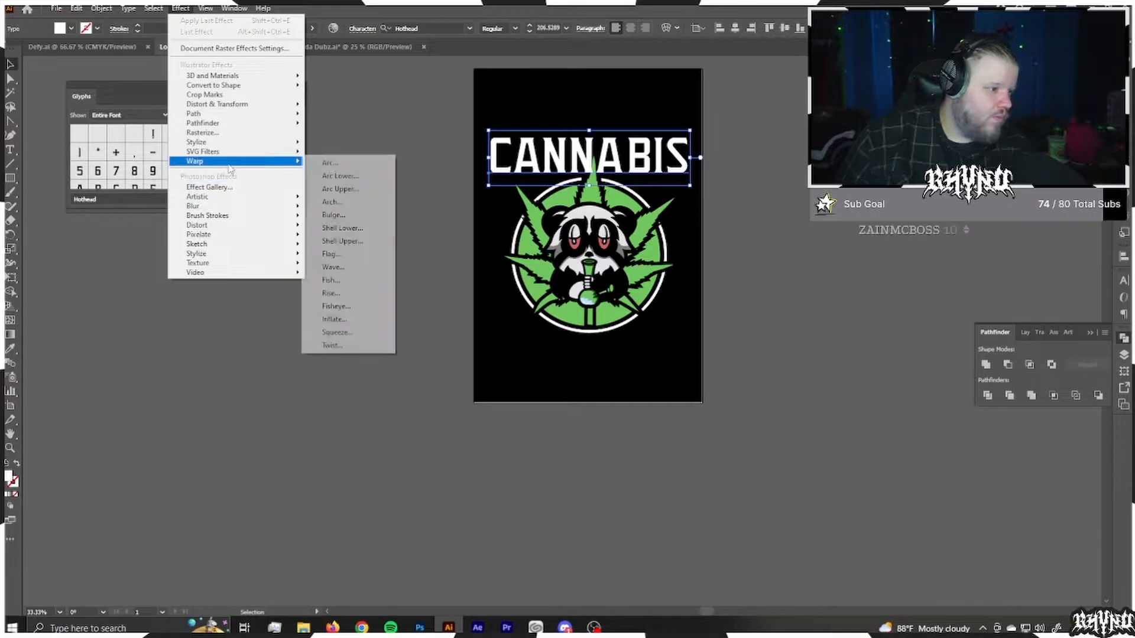
left_click(332, 202)
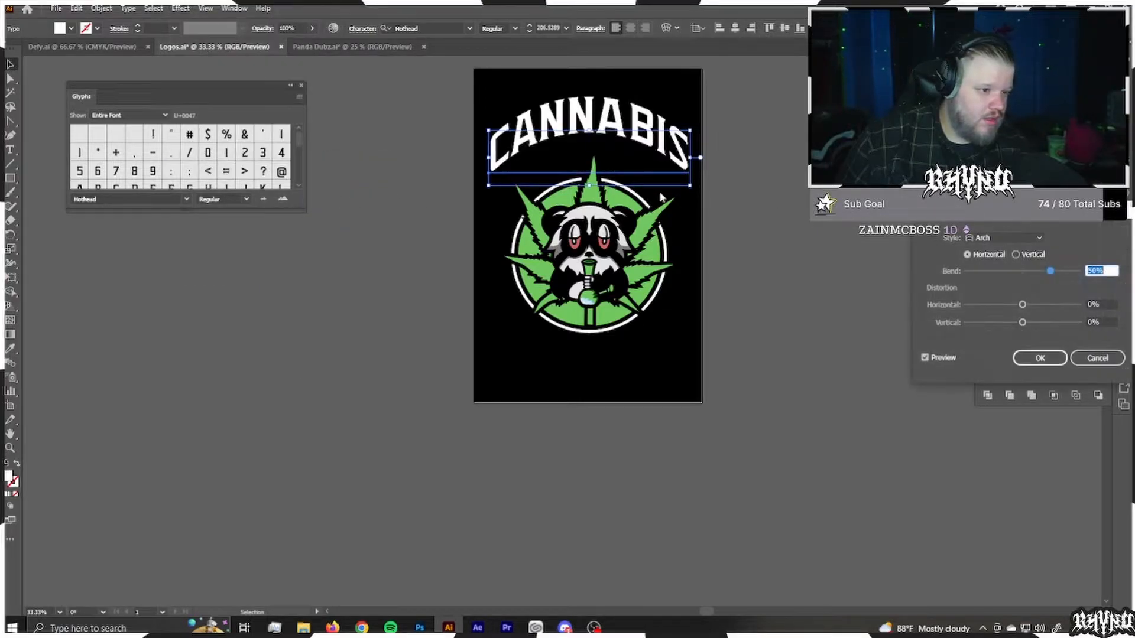
left_click_drag(1050, 271, 1022, 305)
left_click(1015, 255)
left_click(1039, 238)
left_click(1005, 250)
left_click(968, 255)
left_click(1005, 237)
left_click(998, 293)
left_click_drag(1032, 323, 1022, 323)
Step: Give the heading's warp a slight negative bend, choose a style that curves only its lower edge, and apply it
mouse_move(1023, 270)
left_mouse_down()
mouse_move(1033, 271)
mouse_move(1012, 271)
left_mouse_up()
left_click(1014, 238)
left_click(993, 278)
left_click(1013, 238)
left_click(1006, 264)
left_click(1040, 358)
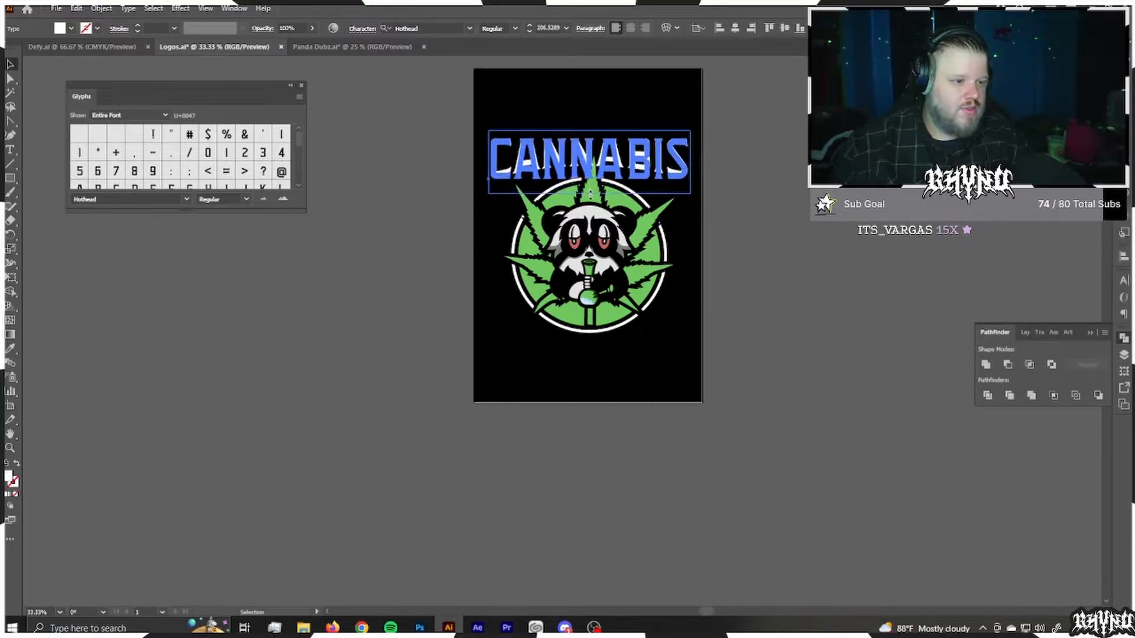
Step: Stretch the warped CANNABIS heading slightly taller toward the badge
left_click(670, 203)
left_click(584, 160)
left_click_drag(589, 194, 599, 201)
left_click_drag(646, 157, 646, 158)
left_click(775, 176)
key("ctrl+z")
Step: Scale the panda badge down slightly and move it up beneath the curved CANNABIS heading
left_click_drag(722, 358, 467, 208)
left_click_drag(676, 155, 625, 104)
key("shift+Up")
key("shift+Up")
key("shift+Up")
key("shift+Up")
key("shift+Up")
key("ctrl+z")
Step: Add a PANDADUBZ text line in the Hothead font beside the artboard and enlarge it
key("t")
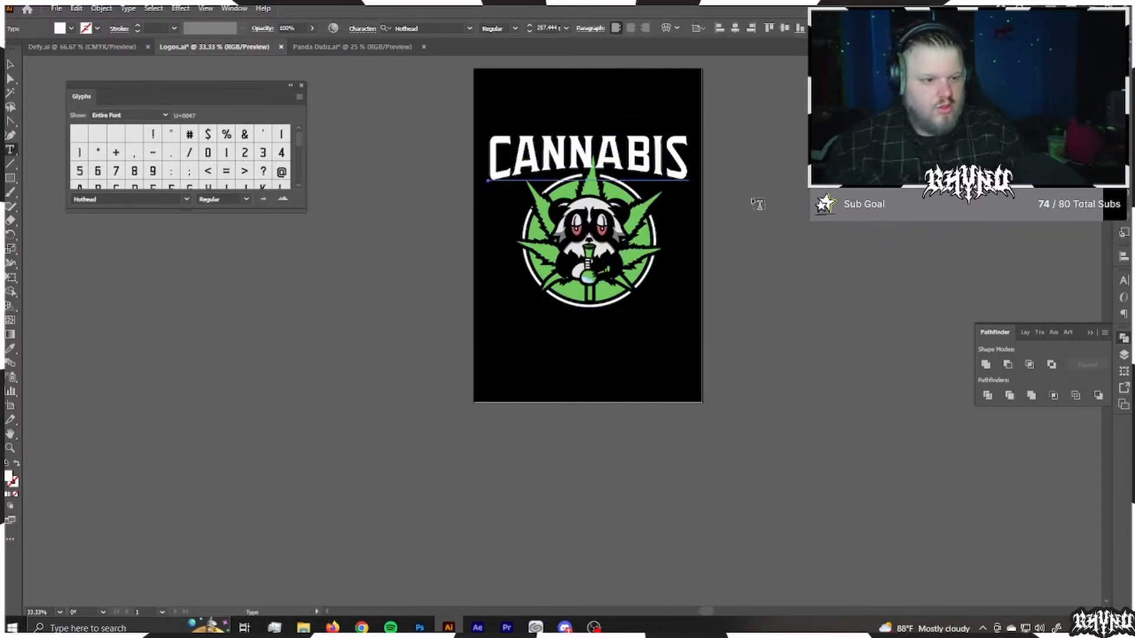
left_click(752, 199)
key("BackSpace")
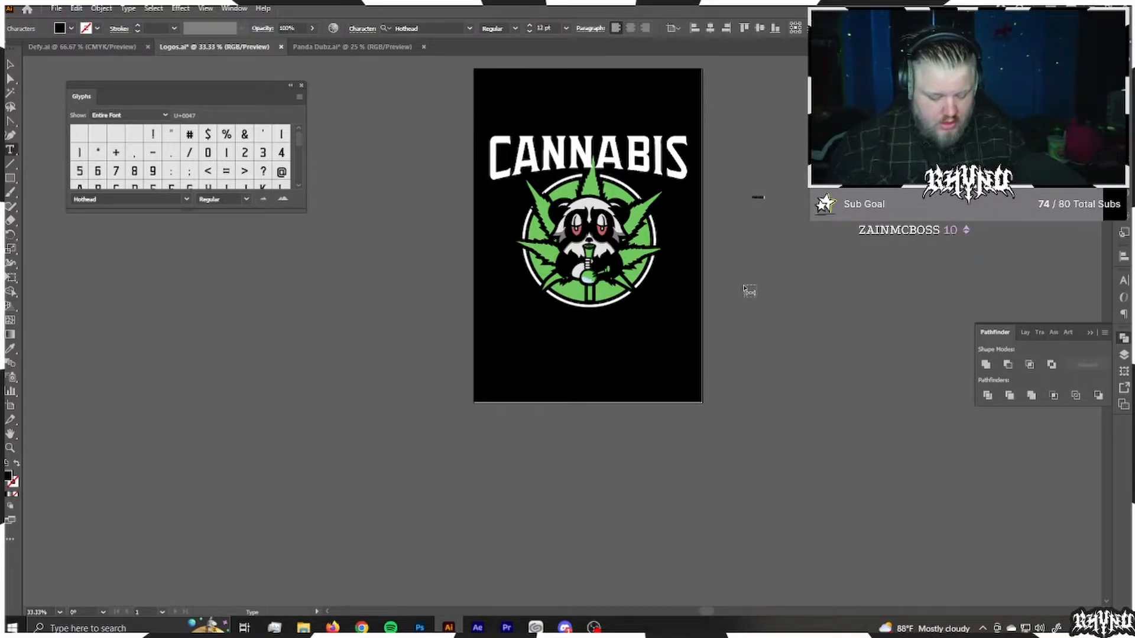
left_click(8, 66)
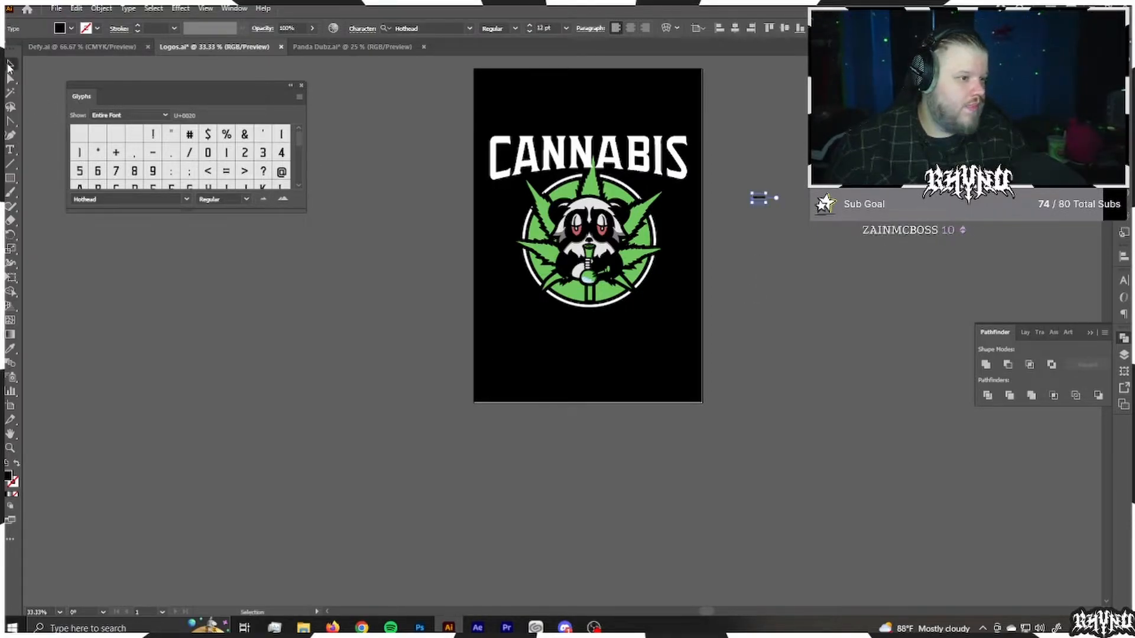
left_click_drag(766, 193, 806, 167)
Step: Recolour the PANDADUBZ text with the light green sampled from the badge, without a stroke
key("i")
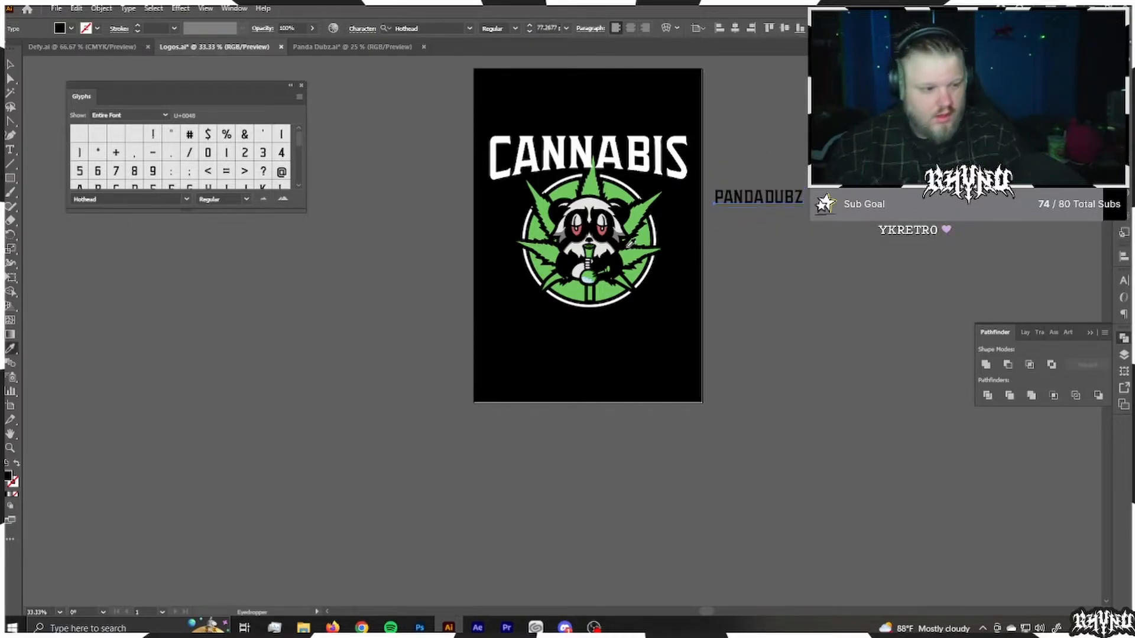
left_click(630, 250)
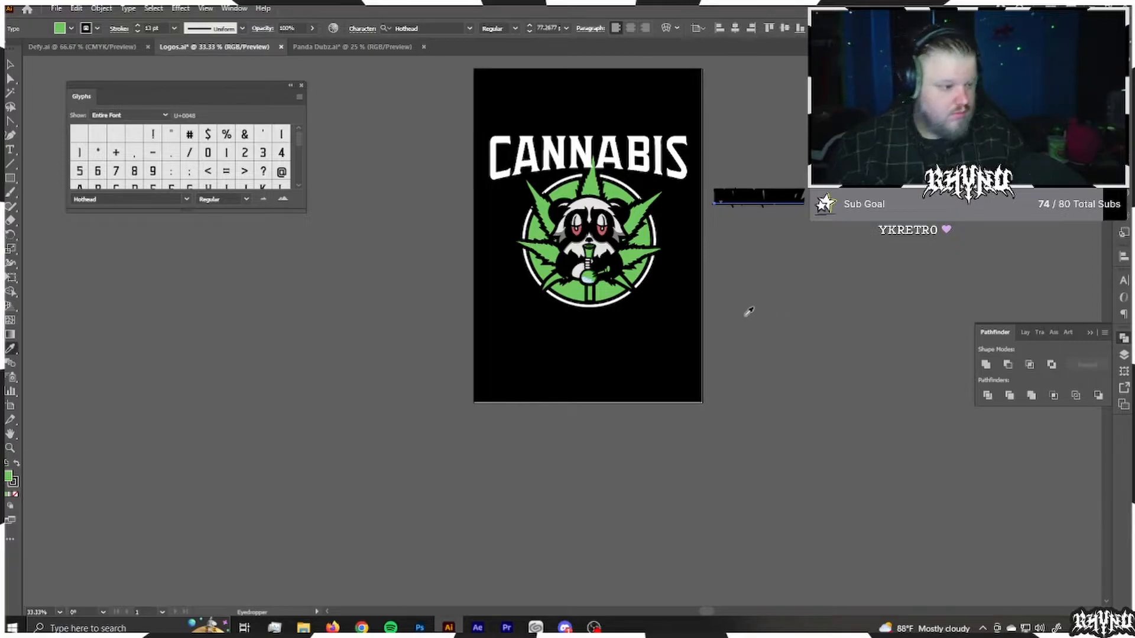
left_click(611, 292)
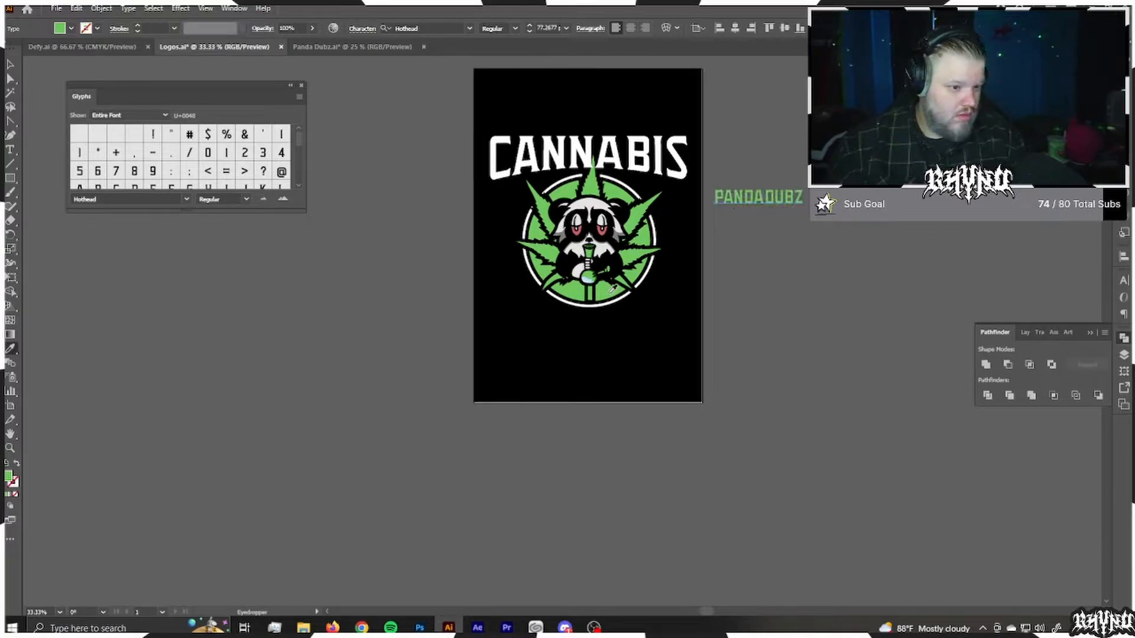
key("v")
left_click(766, 272)
Step: Place the PANDADUBZ text above the CANNABIS heading and centre it horizontally with the heading and badge
left_click_drag(757, 201, 654, 109)
left_click_drag(494, 82, 649, 309)
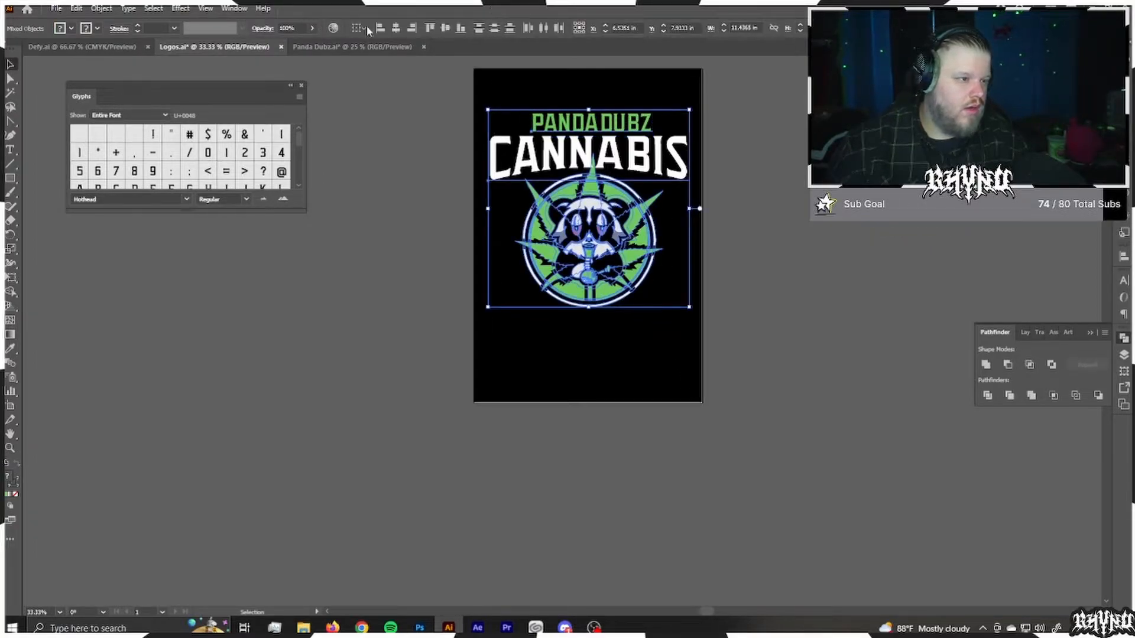
left_click(396, 28)
left_click(520, 200)
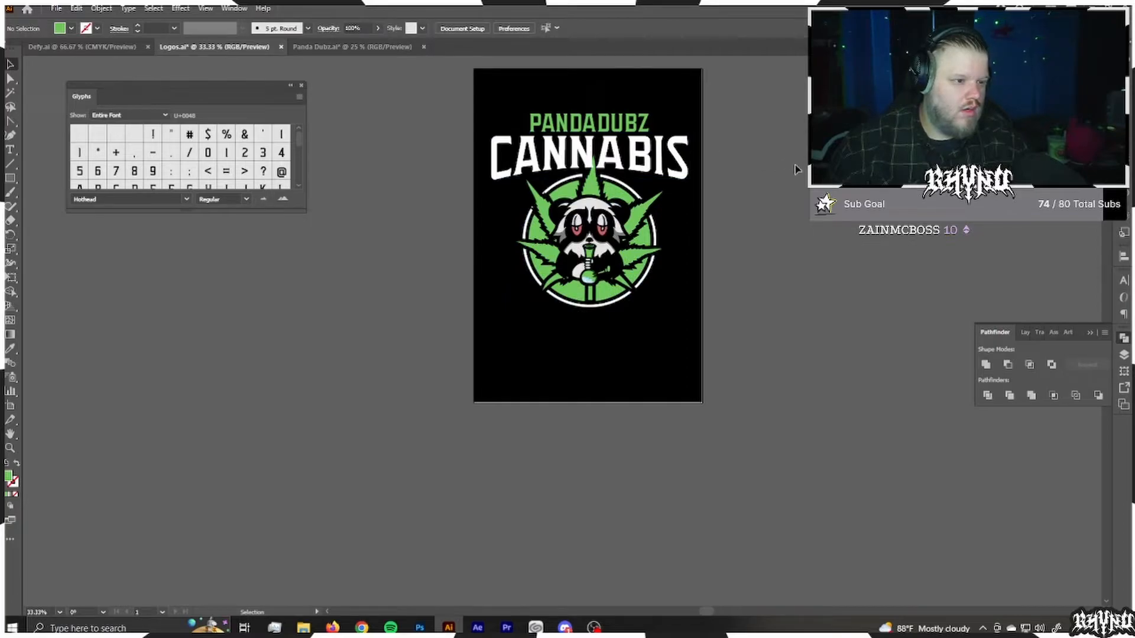
left_click_drag(586, 123, 586, 121)
left_click(780, 157)
Step: Insert a space in the green text line so it reads PANDA DUBZ
scroll(644, 115, "up", 4)
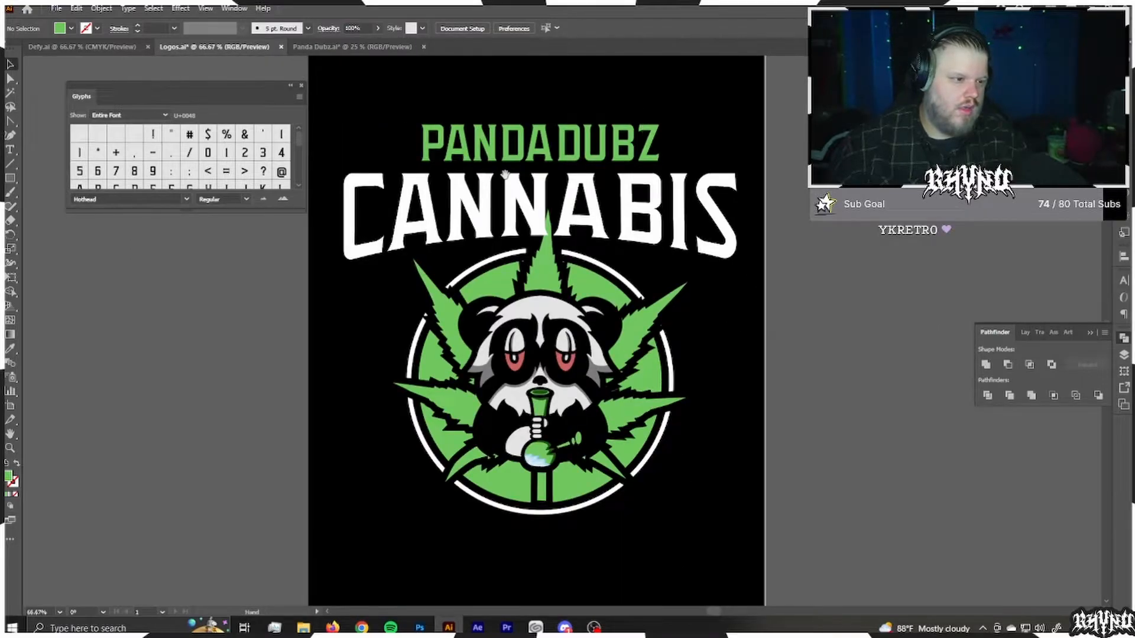
left_click_drag(505, 173, 602, 192)
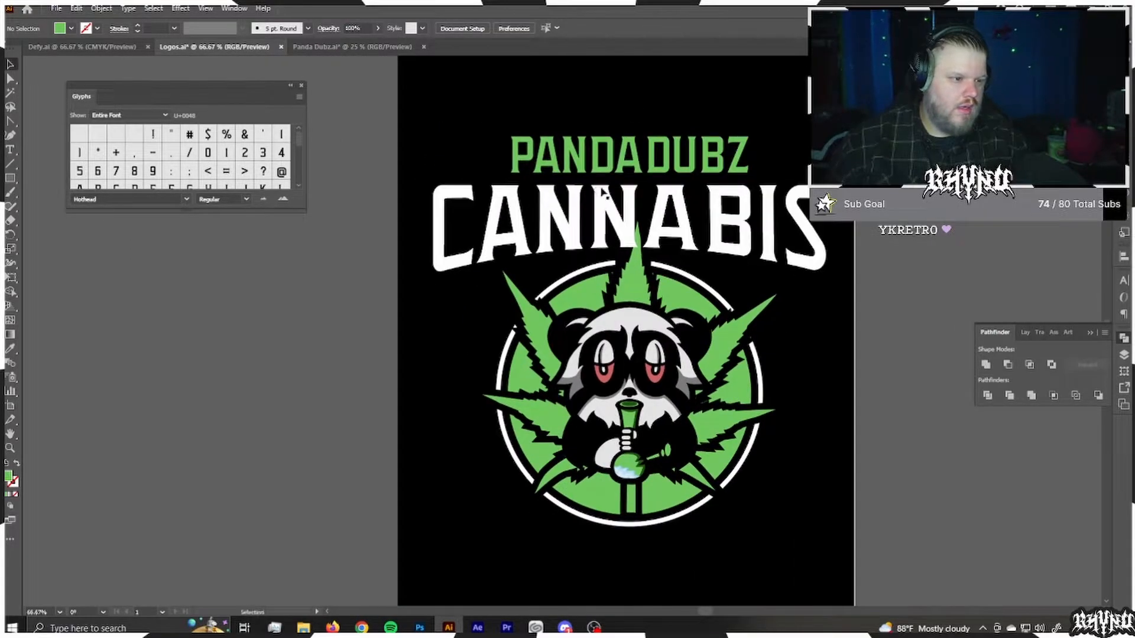
key("t")
left_click(647, 159)
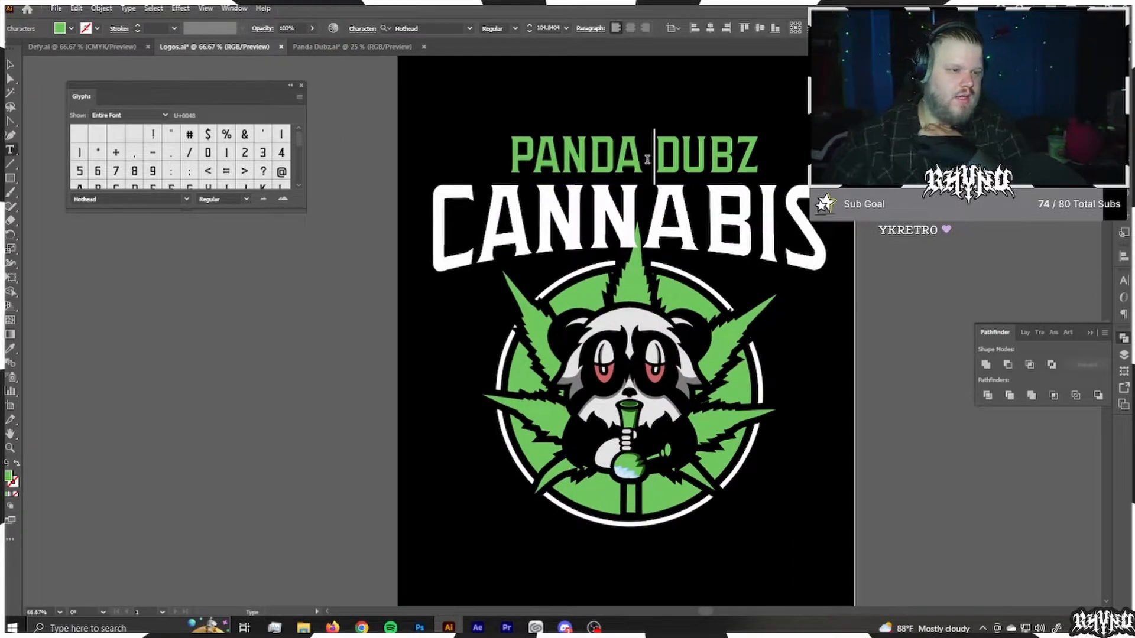
left_click(10, 64)
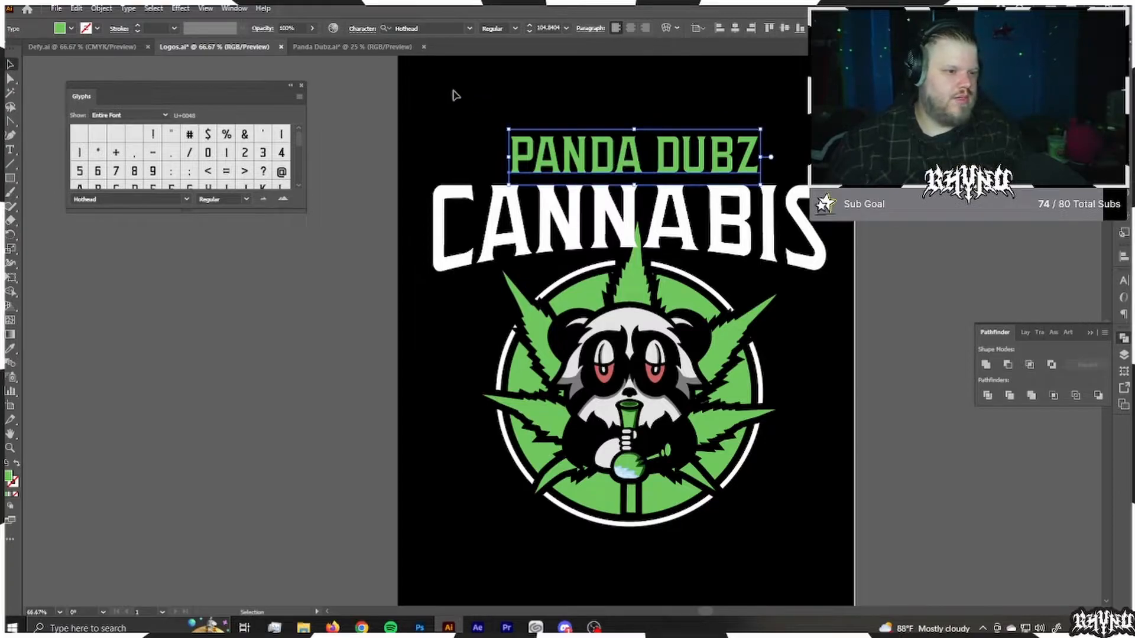
Step: Centre the PANDA DUBZ line, the CANNABIS heading and the badge horizontally with one another
left_click_drag(454, 92, 724, 529)
left_click(396, 27)
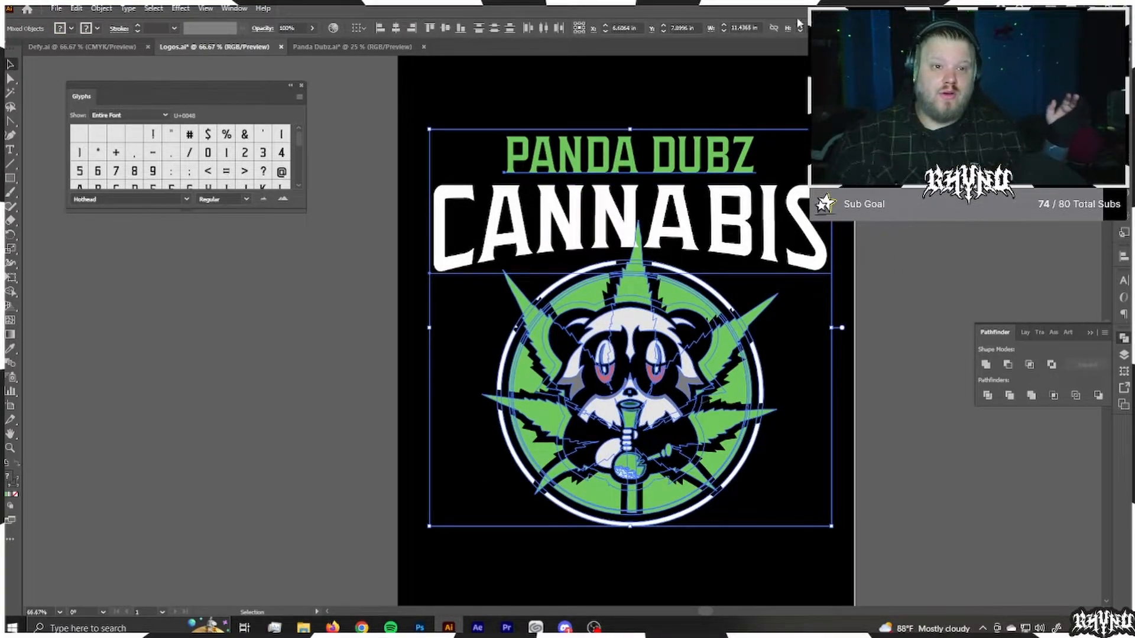
left_click(774, 152)
Step: Draw a straight horizontal line beside the end of PANDA DUBZ with a white stroke and no fill
scroll(775, 152, "up", 1)
key("p")
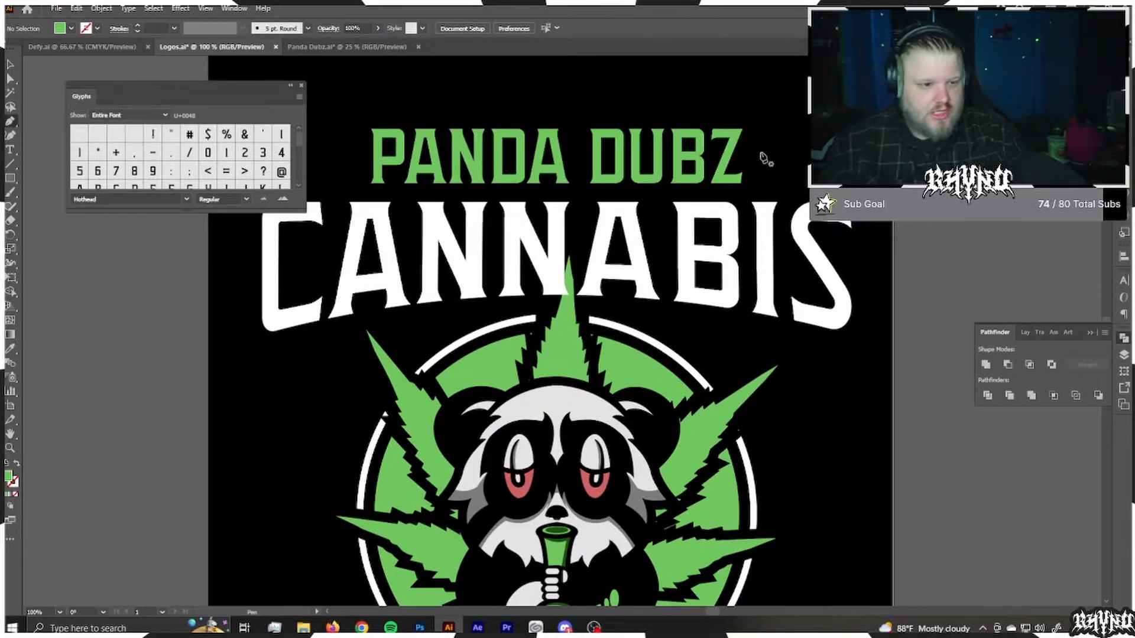
left_click(854, 152)
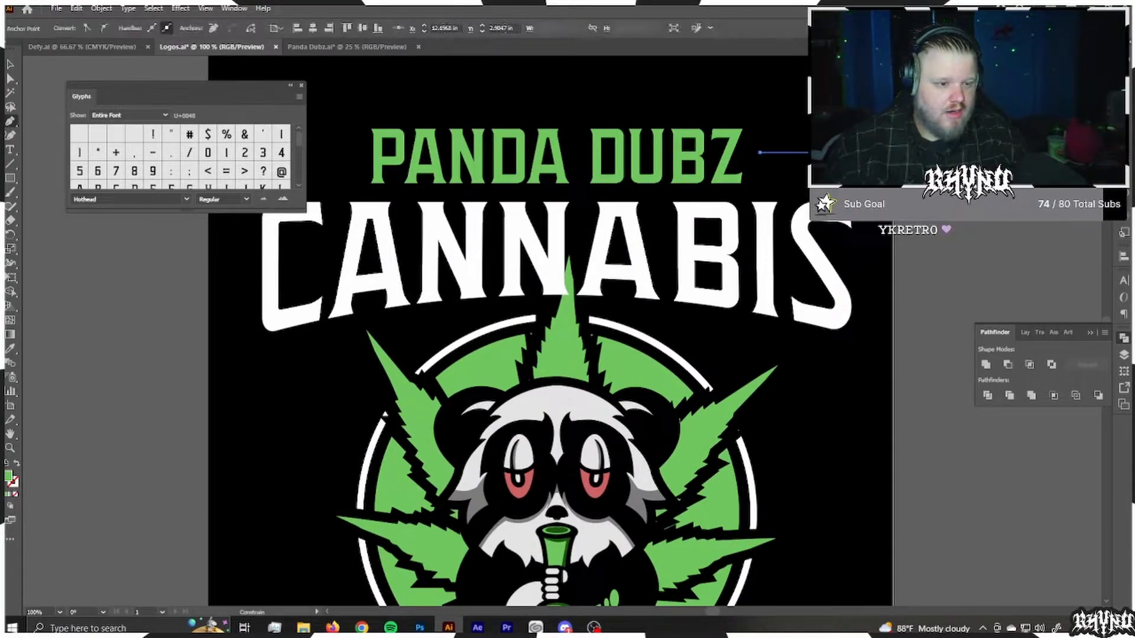
left_click(14, 464)
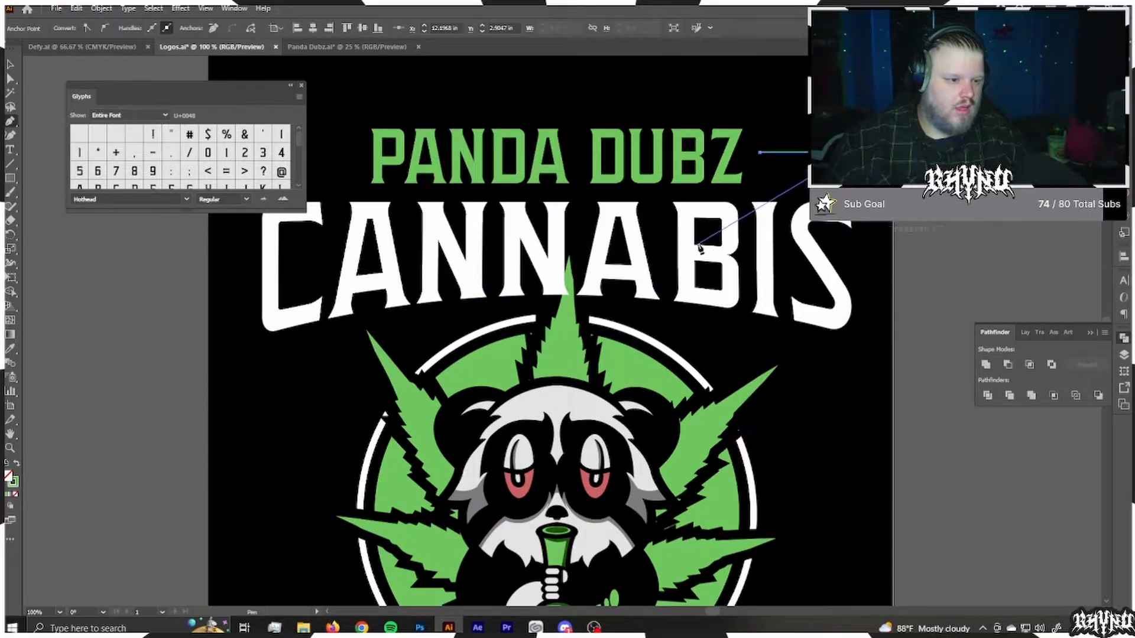
key("i")
left_click(738, 219)
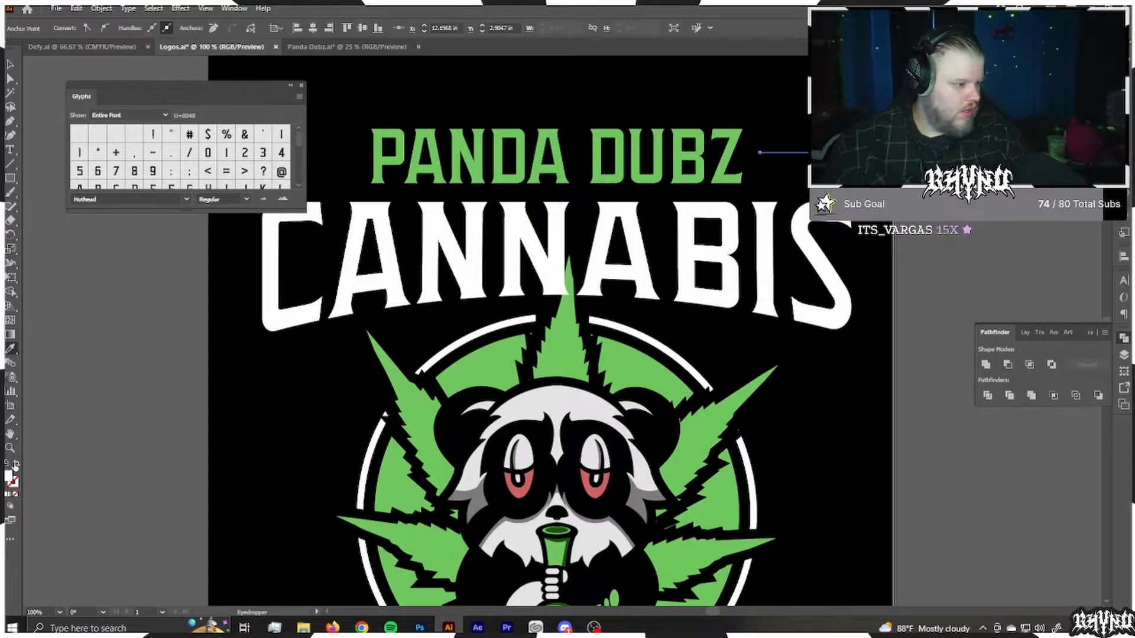
left_click(14, 466)
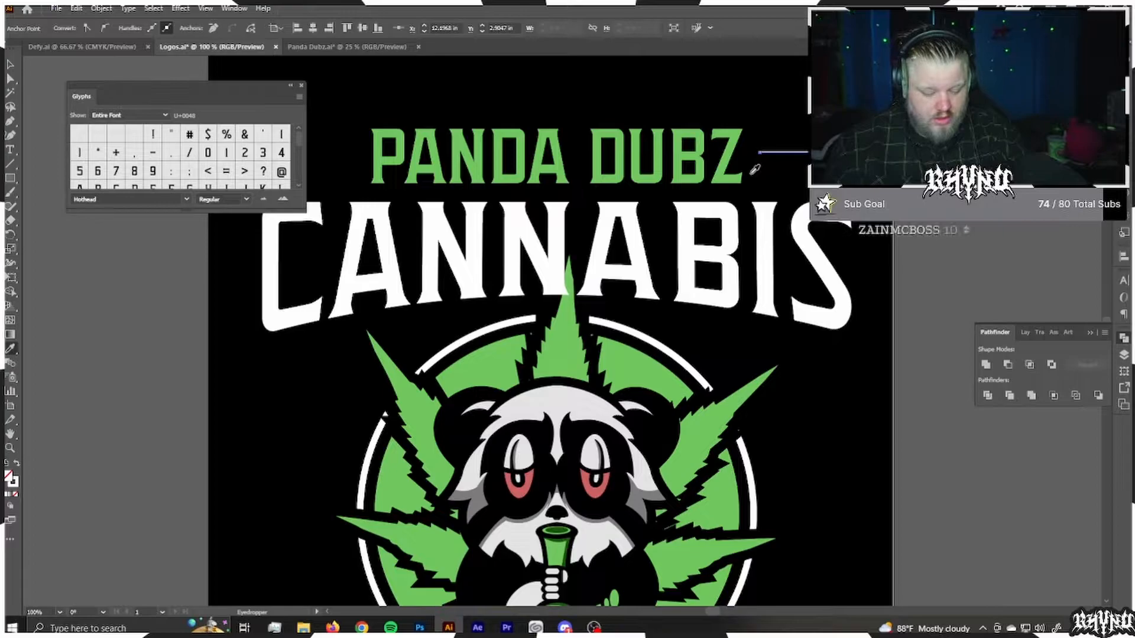
Step: Taper the white line with the Width tool and place a matching copy on the opposite side of PANDA DUBZ
key("shift+w")
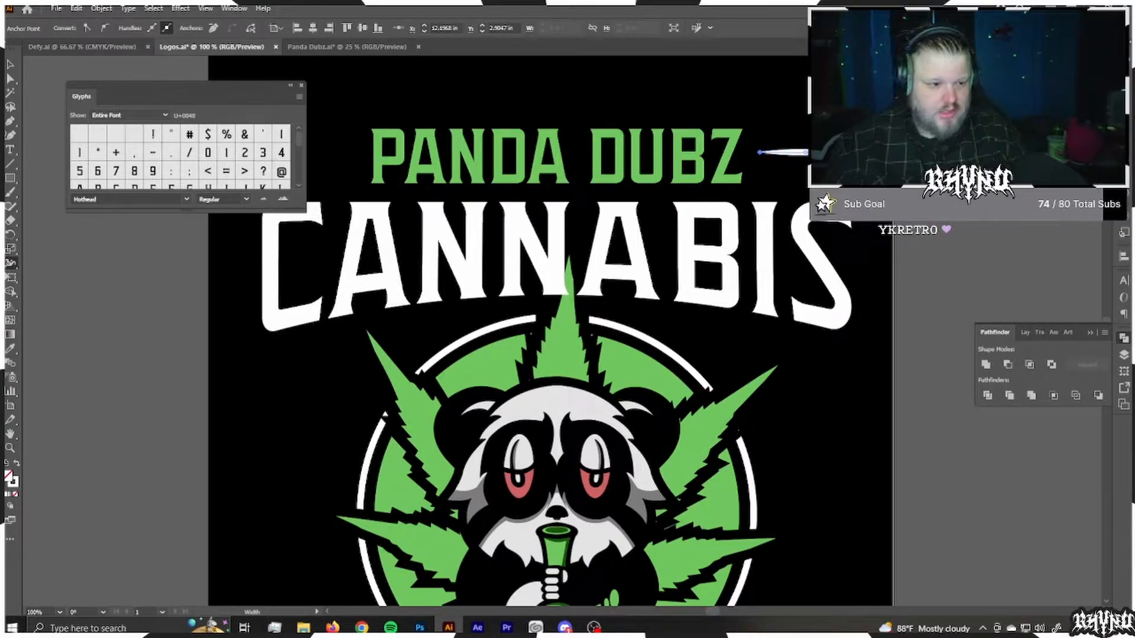
left_click_drag(806, 157, 806, 155)
key("v")
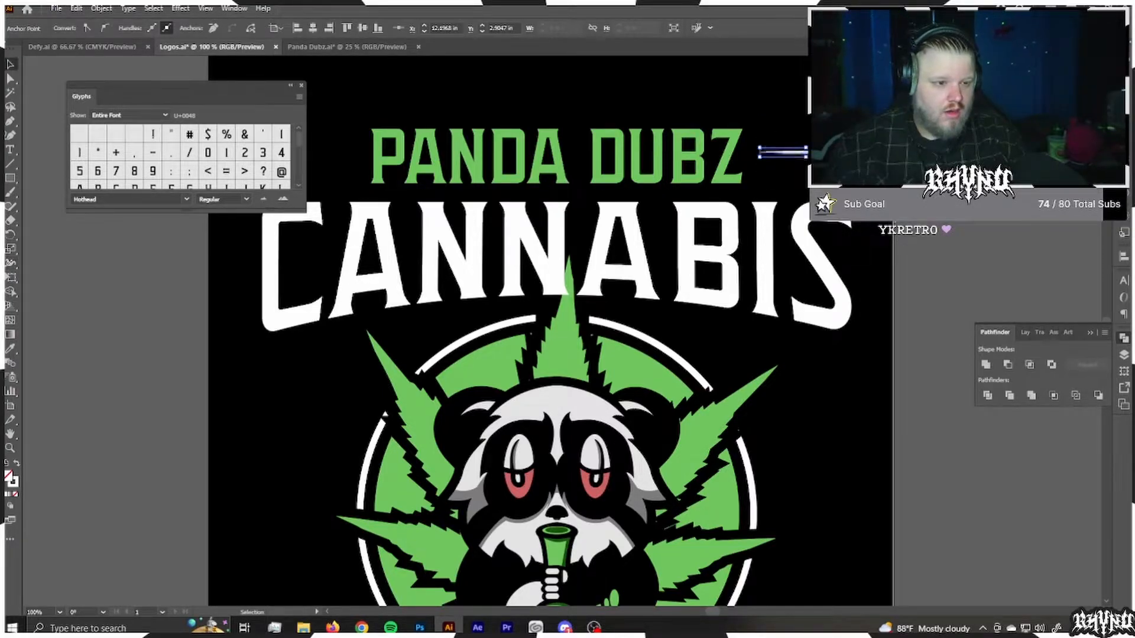
left_click(564, 195)
left_click_drag(564, 195, 681, 274)
left_click_drag(939, 238, 441, 240)
Step: Delete the solid green circle lying off the badge
left_click(964, 231)
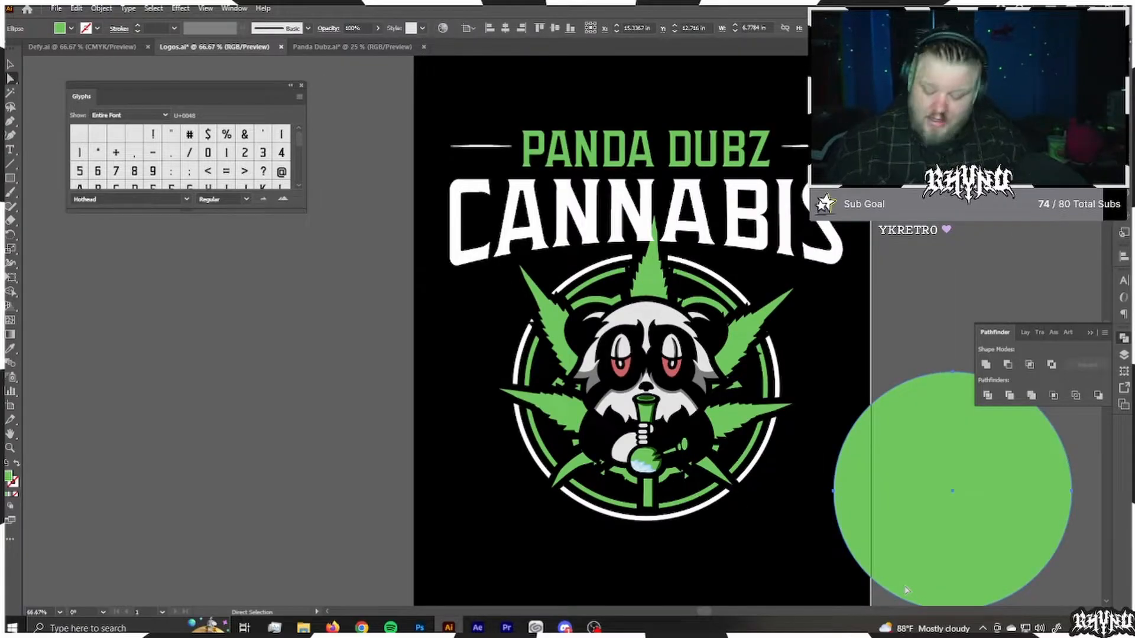
key("Delete")
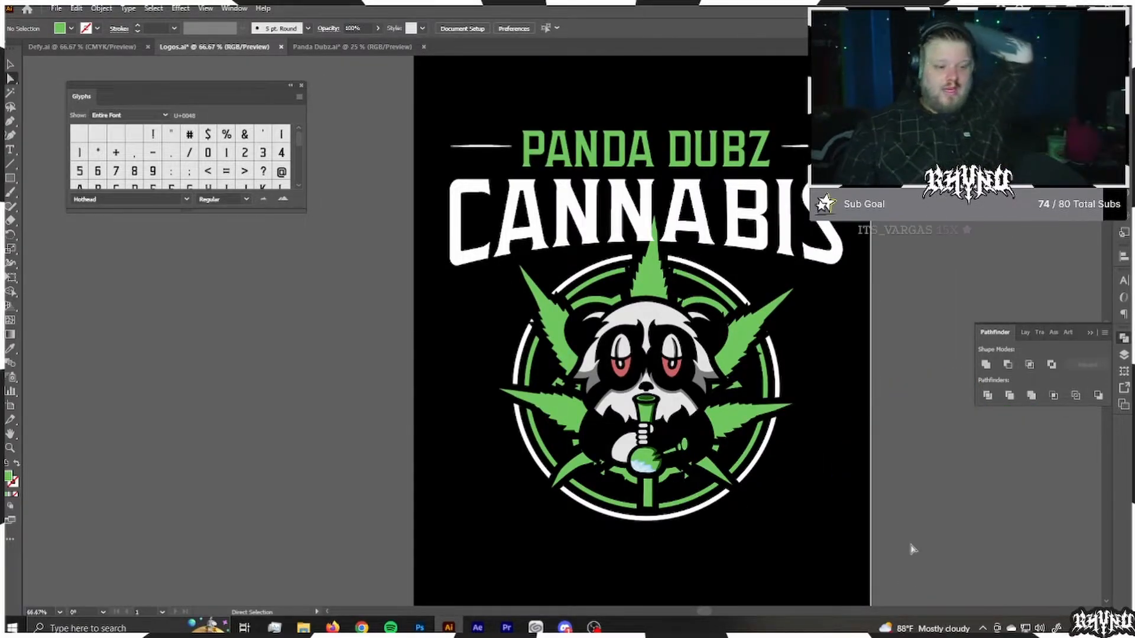
Step: Select the green outline shape around the panda and pull its stray lower anchor point inward beside the bong
left_click(742, 389)
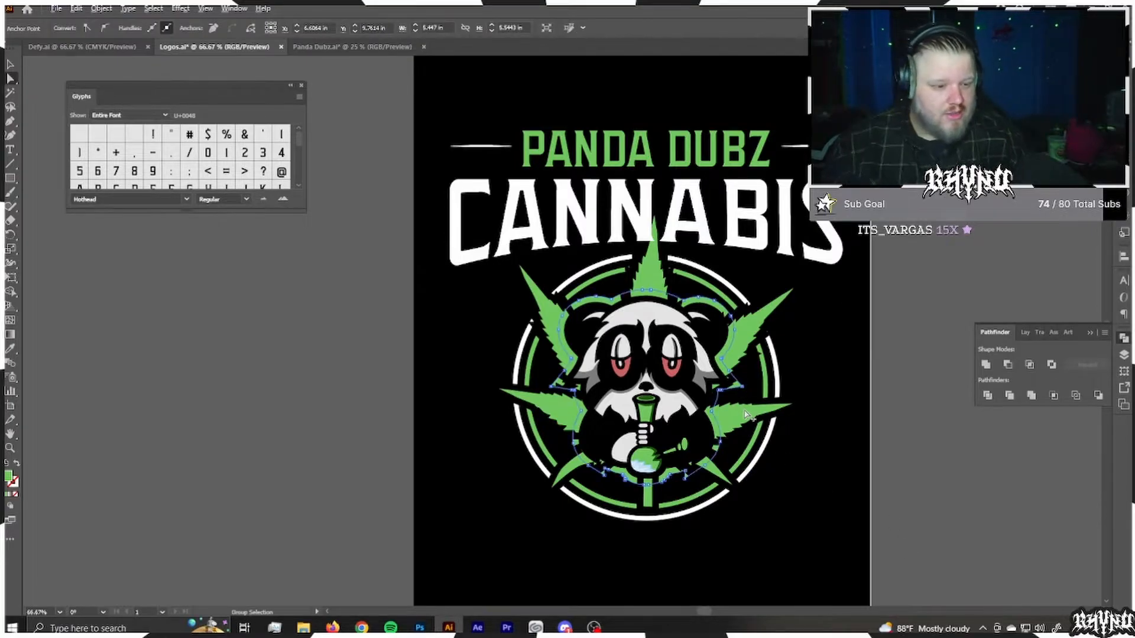
scroll(743, 387, "up", 6)
left_click_drag(783, 362, 684, 331)
scroll(703, 512, "down", 5)
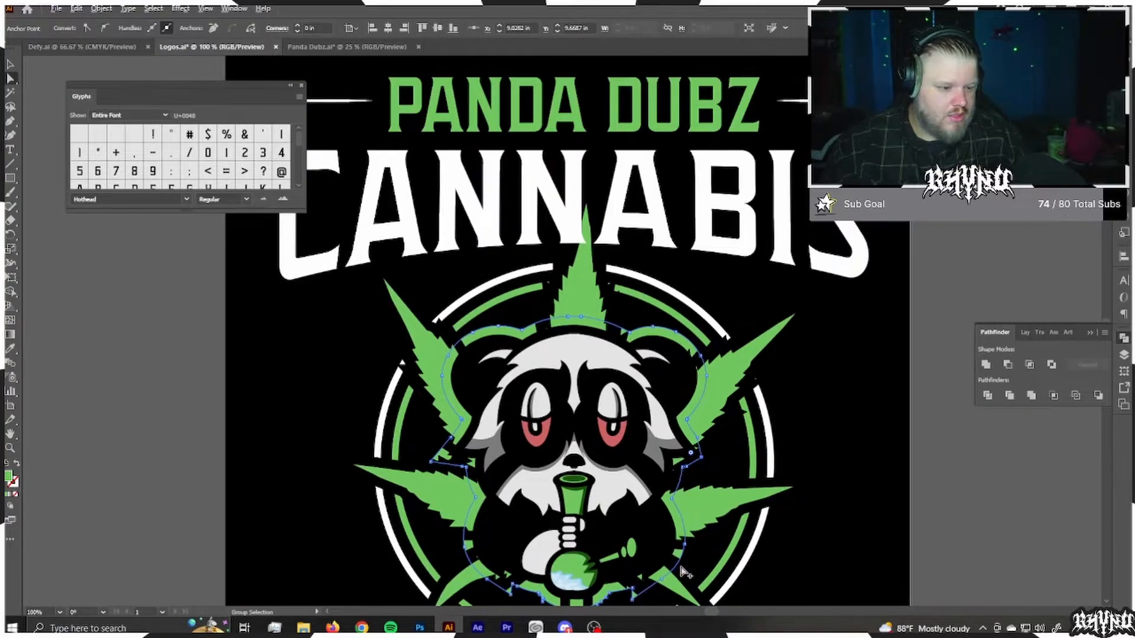
scroll(683, 572, "up", 3)
left_click_drag(661, 314, 630, 326)
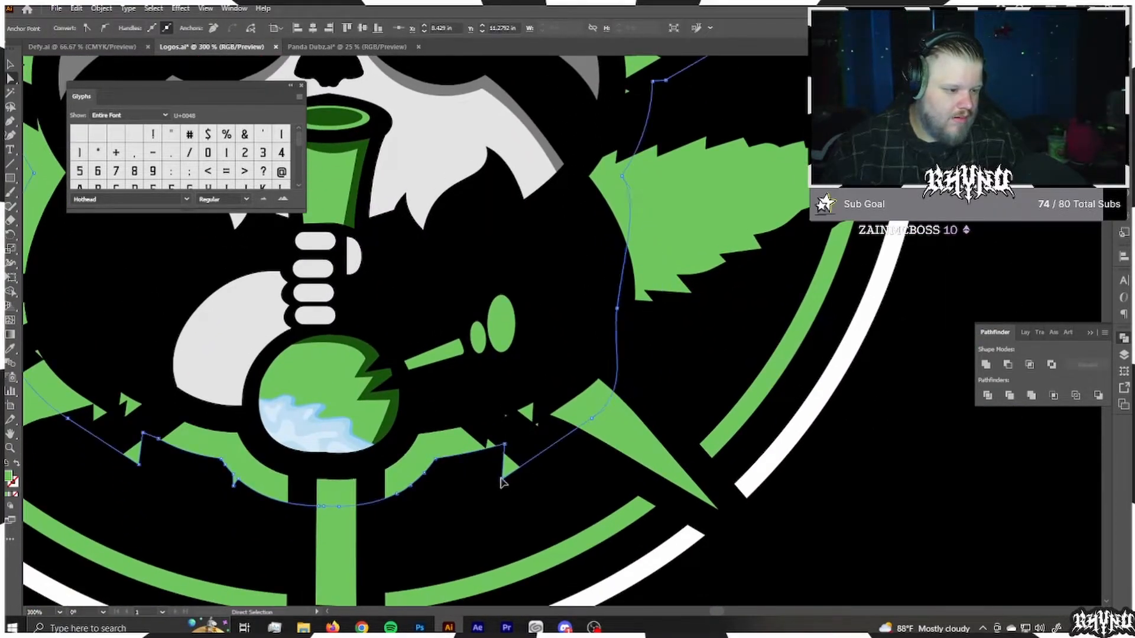
left_click_drag(502, 479, 535, 441)
Step: Clean up the remaining green slivers around the panda by adjusting the anchor points of the green outline shape
scroll(192, 511, "down", 1)
scroll(176, 510, "up", 2)
left_click_drag(163, 473, 668, 435)
left_click_drag(507, 287, 616, 359)
left_click(598, 411)
scroll(405, 393, "down", 4)
left_click(296, 465)
scroll(438, 289, "up", 3)
left_click(330, 333)
left_click_drag(329, 334, 417, 347)
scroll(349, 349, "down", 3)
left_click(768, 348)
scroll(771, 358, "down", 2)
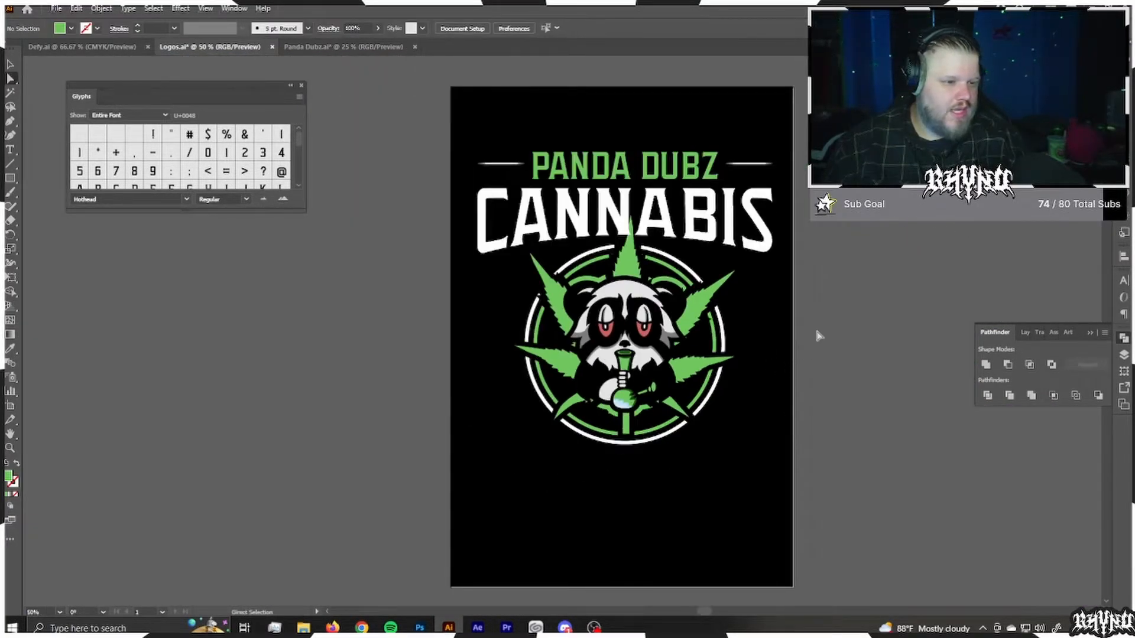
Step: Expand the appearance of the stroked cannabis leaf into plain shapes
left_click(704, 308)
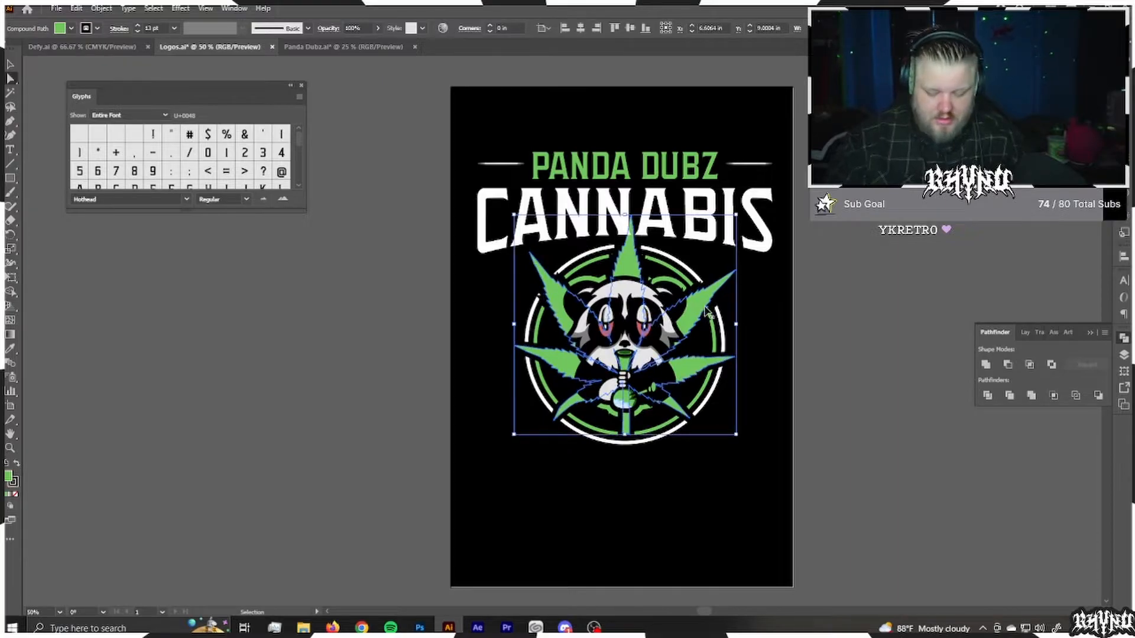
left_click(102, 8)
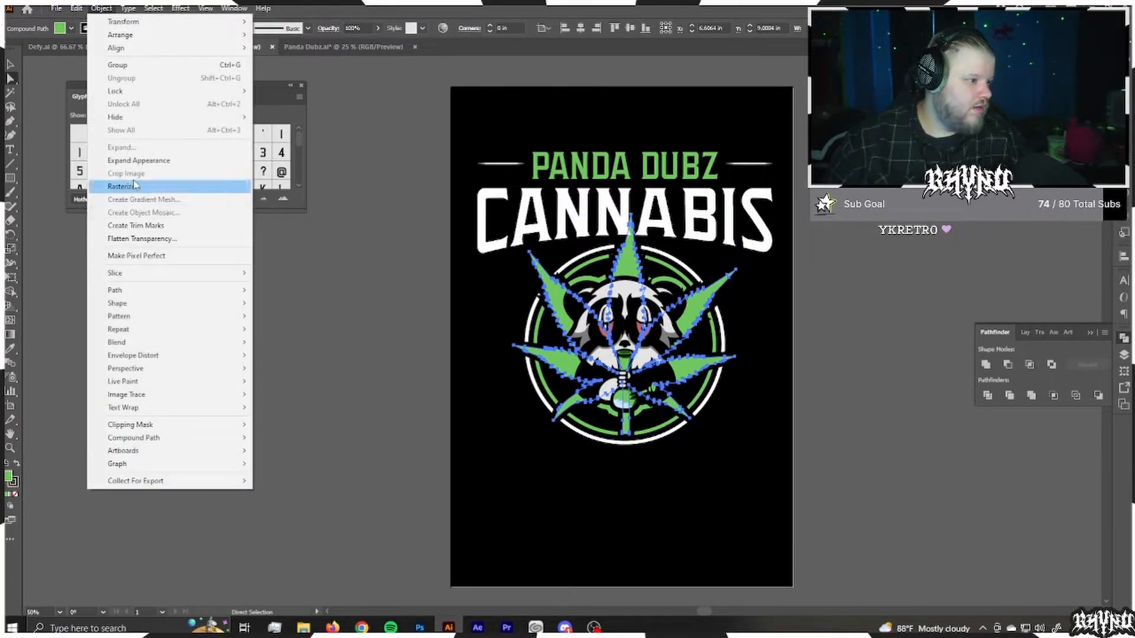
left_click(107, 163)
left_click(101, 8)
left_click(271, 317)
left_click(271, 317)
Step: Recolour all the light green artwork, including the leaf, rings, bong and PANDA DUBZ text, with the brighter green #6af249
left_click(551, 300)
key("ctrl+z")
key("ctrl+z")
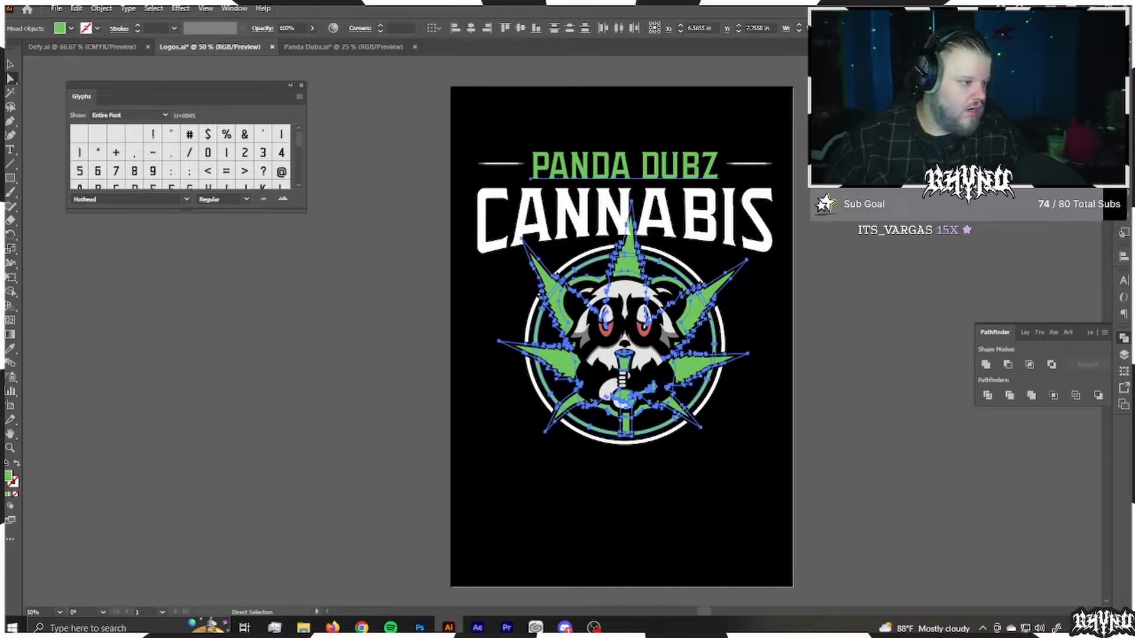
double_click(8, 477)
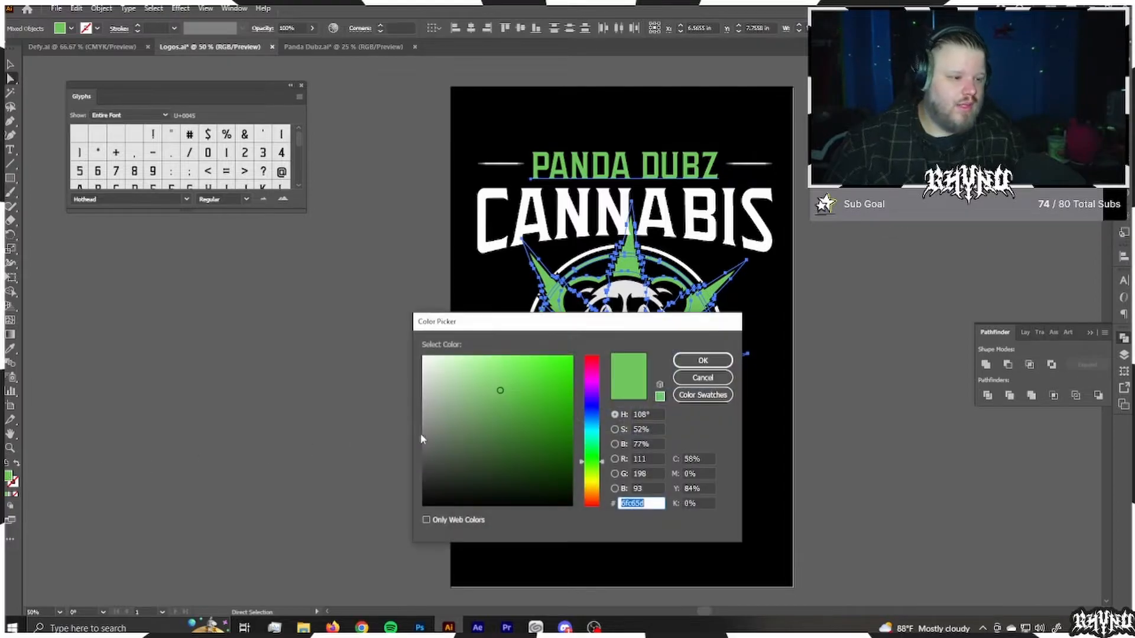
left_click(521, 376)
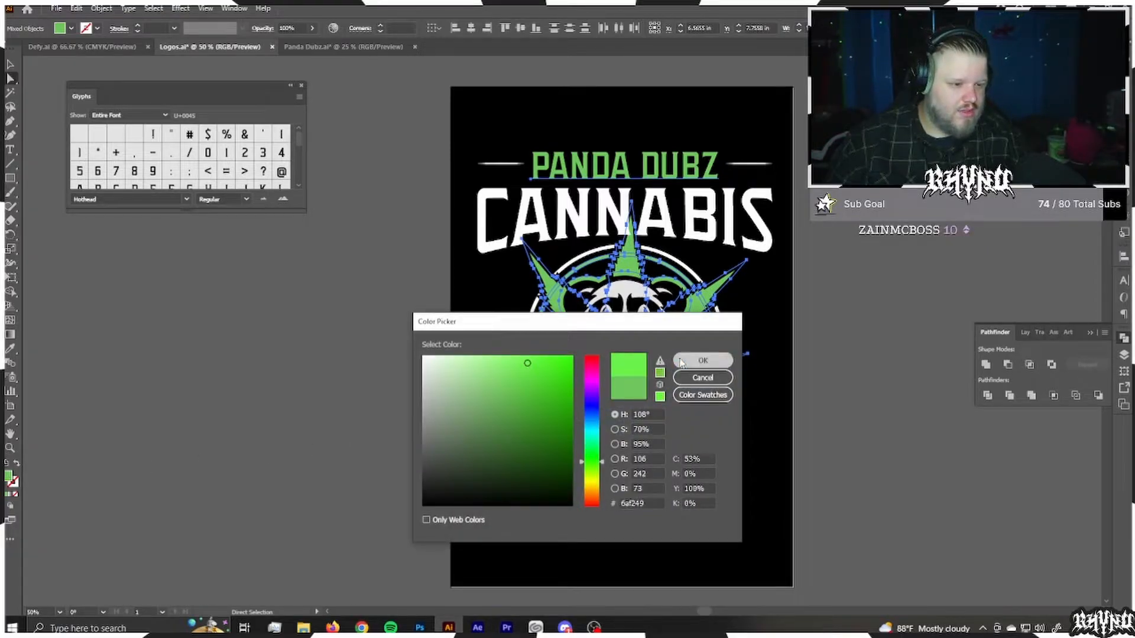
left_click(703, 360)
left_click(879, 440)
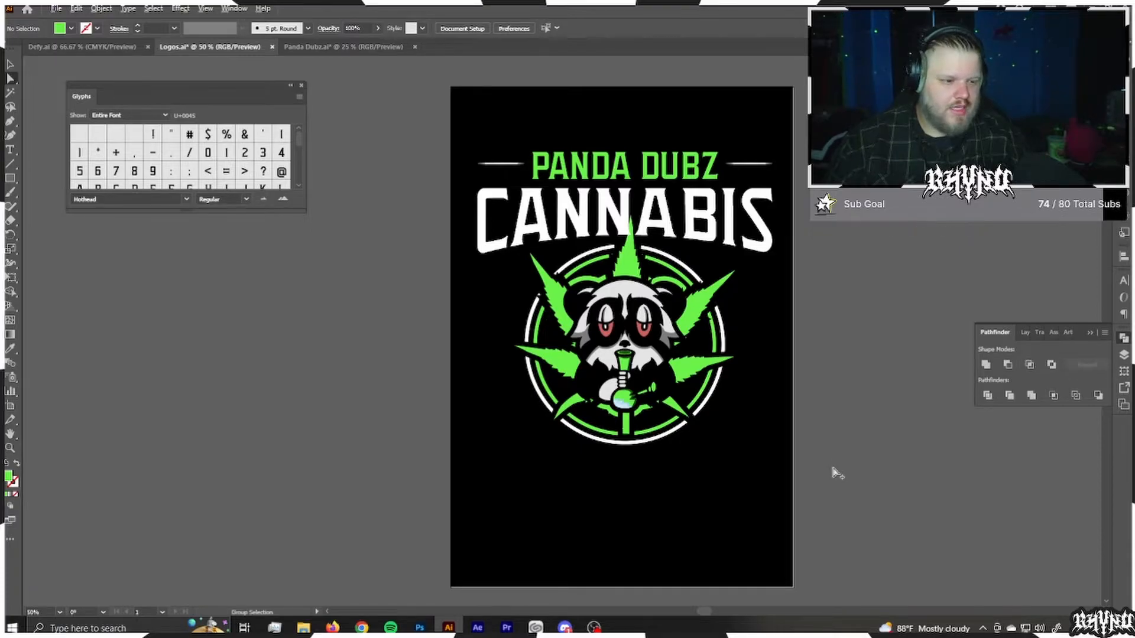
scroll(764, 452, "up", 1)
scroll(760, 450, "down", 1)
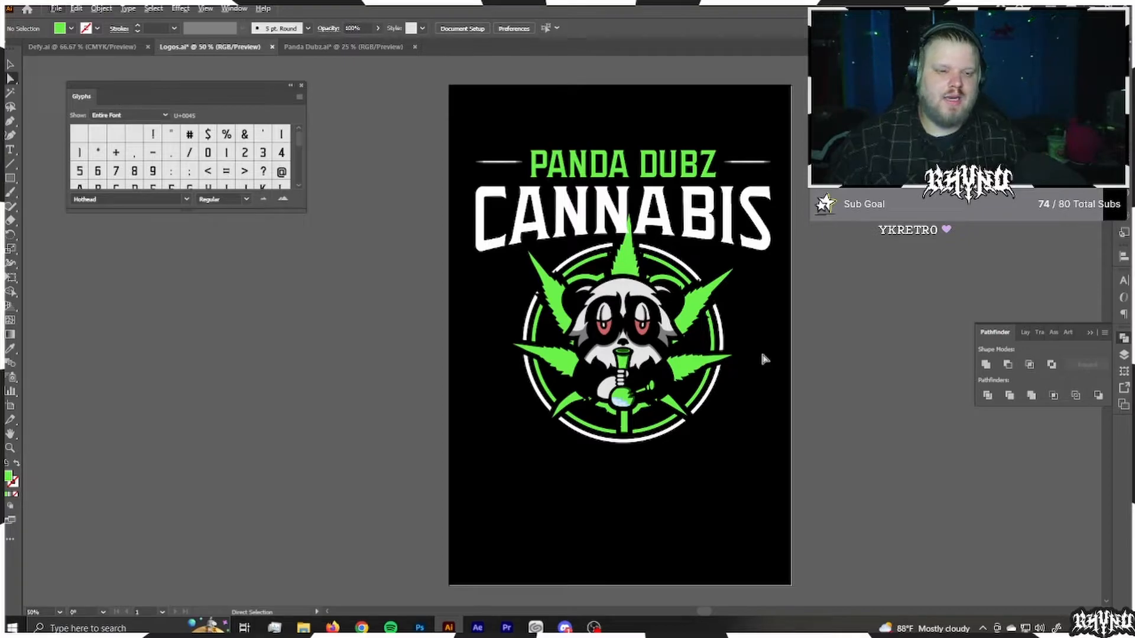
scroll(758, 322, "up", 1)
scroll(751, 329, "down", 1)
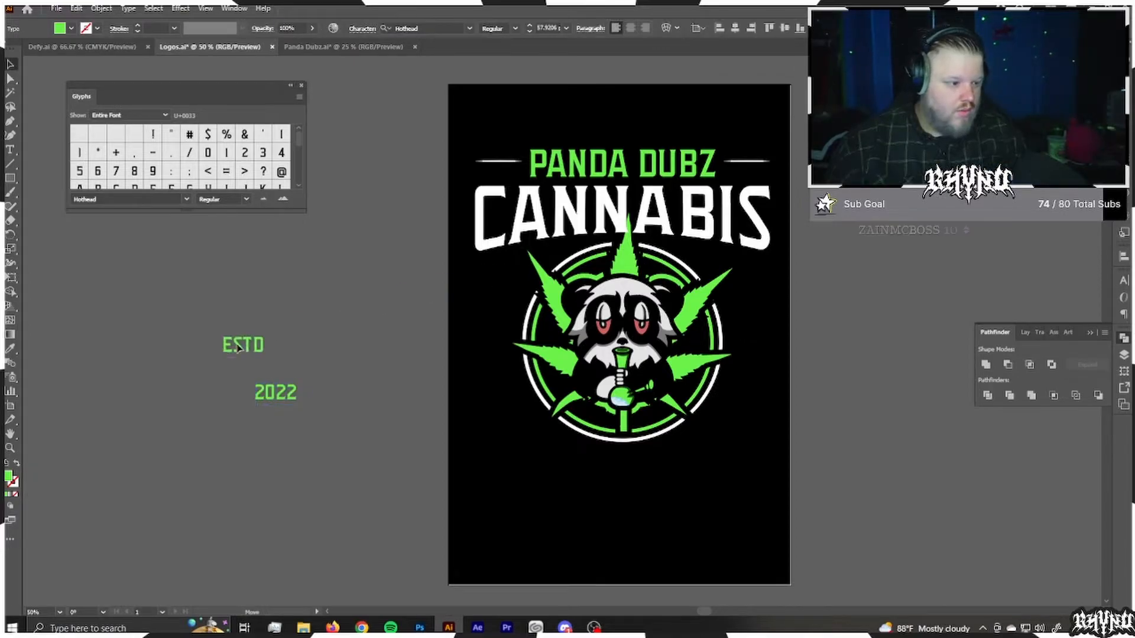
Step: Add two separate green text pieces, ESTD and 2022, in the empty area beside the artboard
key("Escape")
left_click(332, 334)
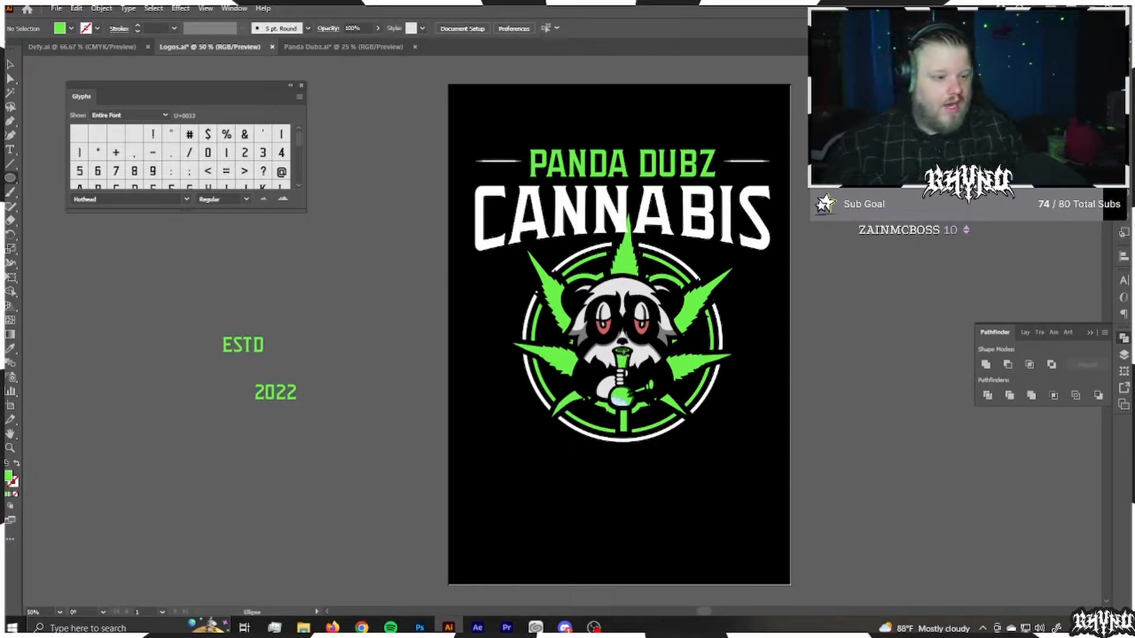
Step: Draw a circle about 11.37 in across, centred on the badge, with a green 1 pt stroke and no fill
left_click_drag(622, 343, 772, 286)
left_click(17, 465)
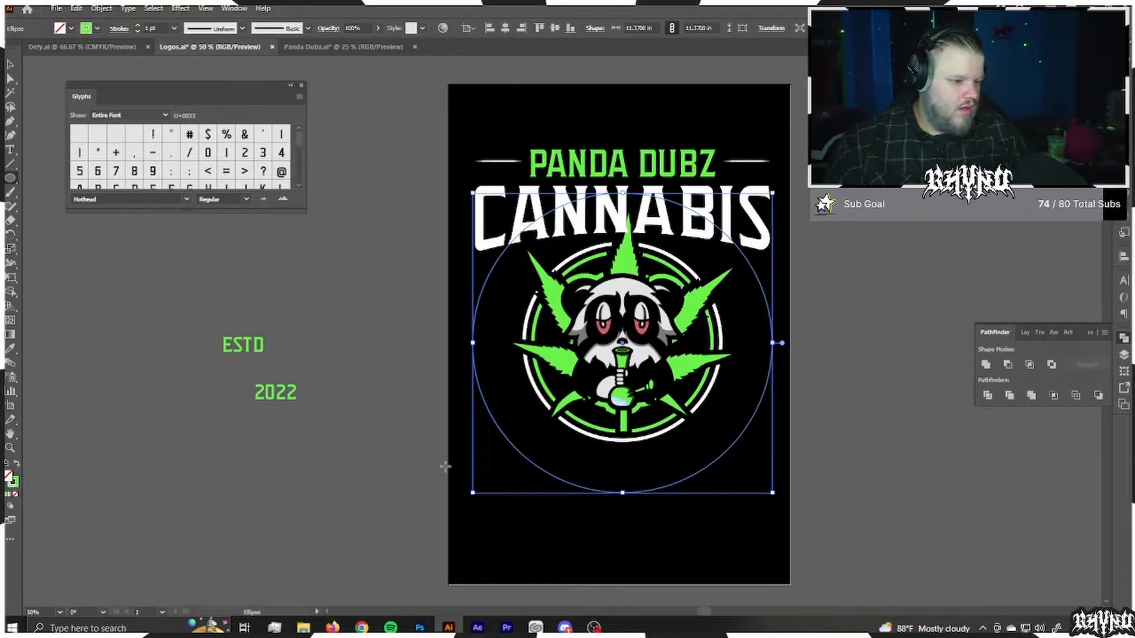
key("t")
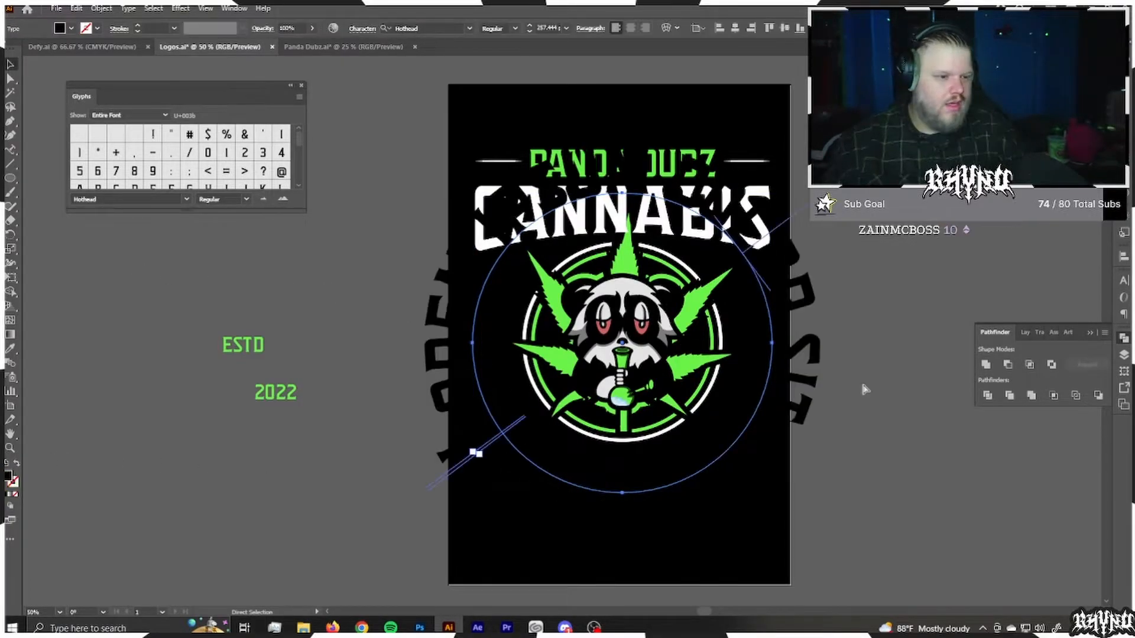
key("ctrl+z")
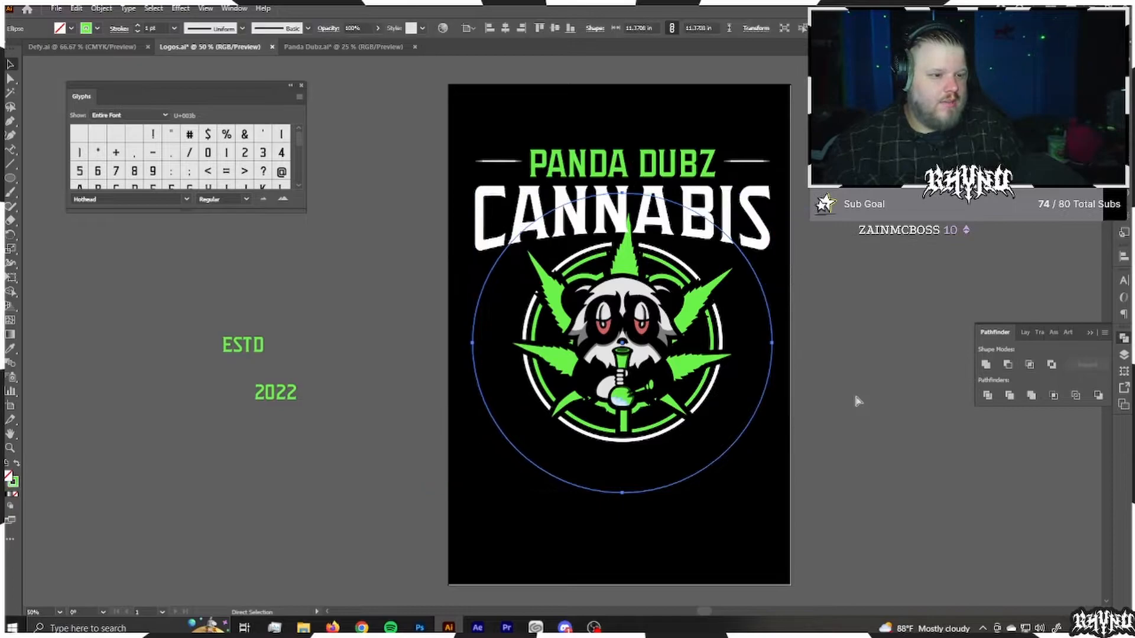
Step: Enter PREMIUM QUALITY as type on the large circle's path and slide the text around to the lower half
left_click(9, 151)
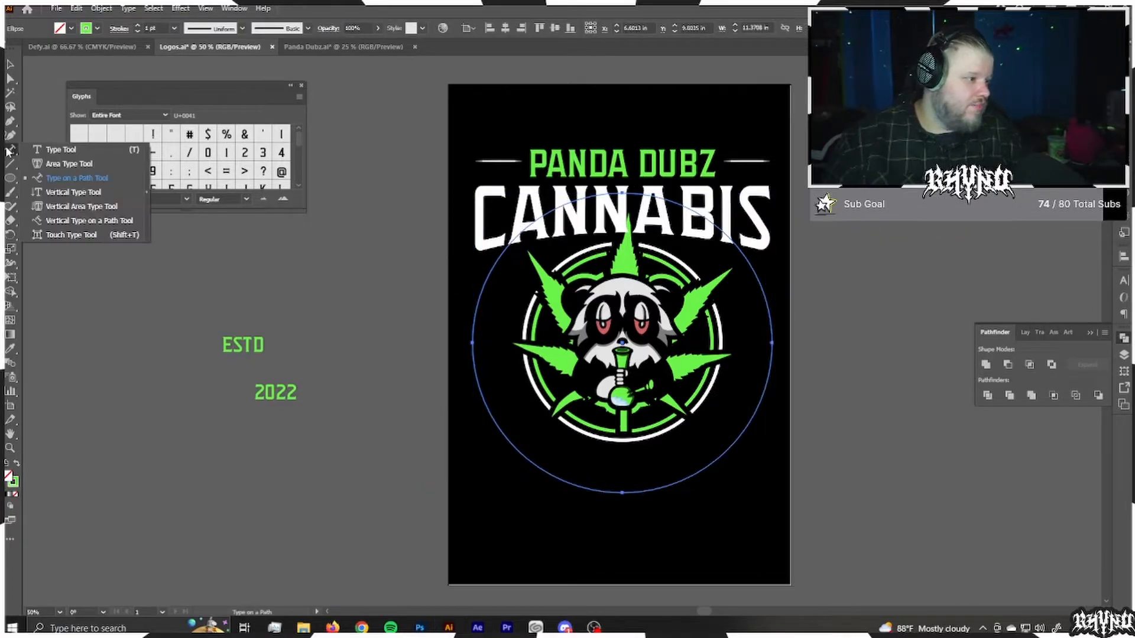
left_click(95, 177)
left_click(625, 493)
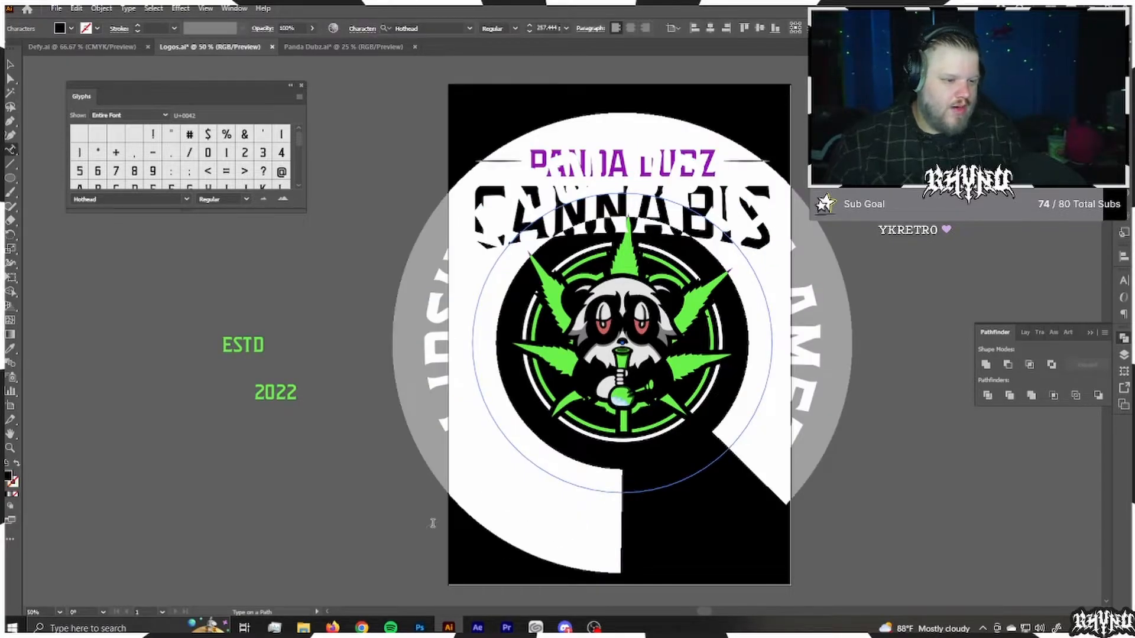
key("BackSpace")
type("PREMIU")
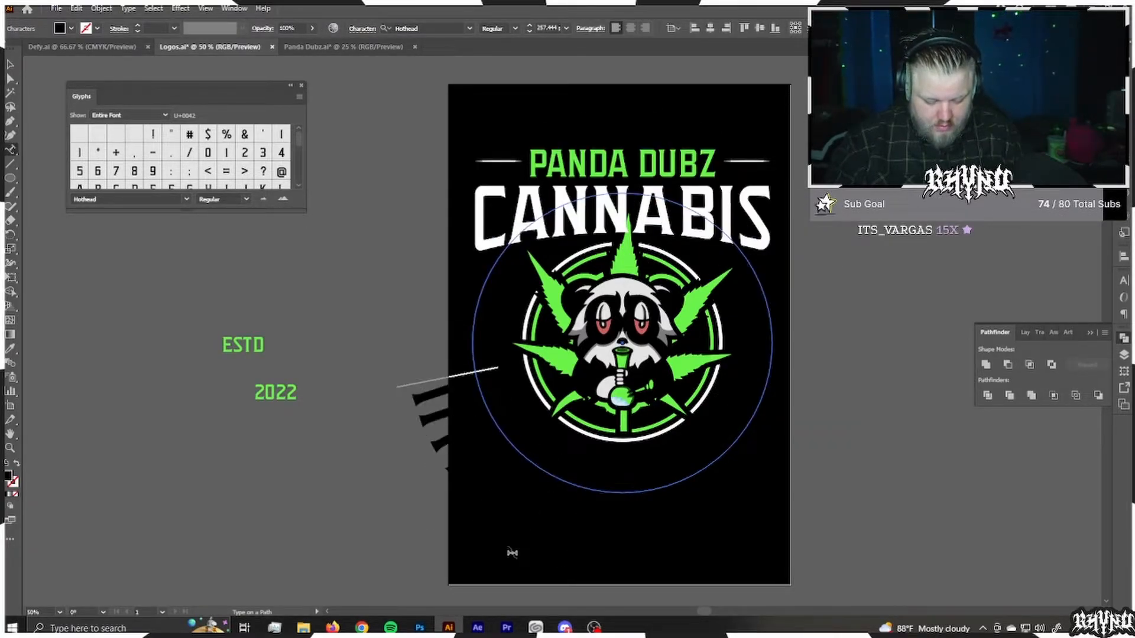
type("M QUALITY")
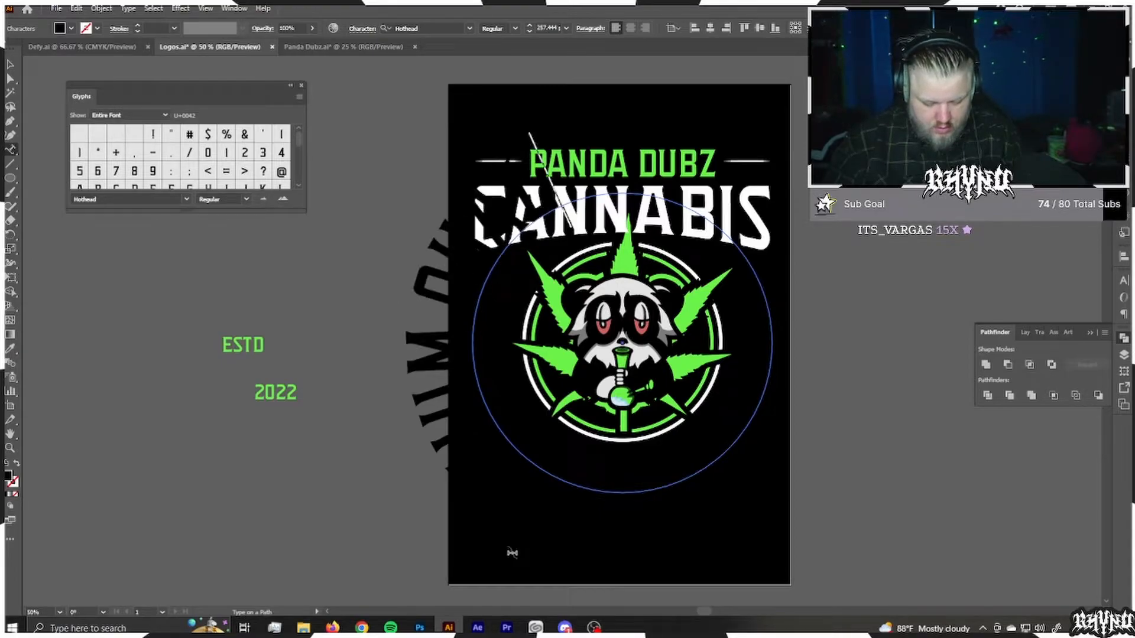
key("ctrl+a")
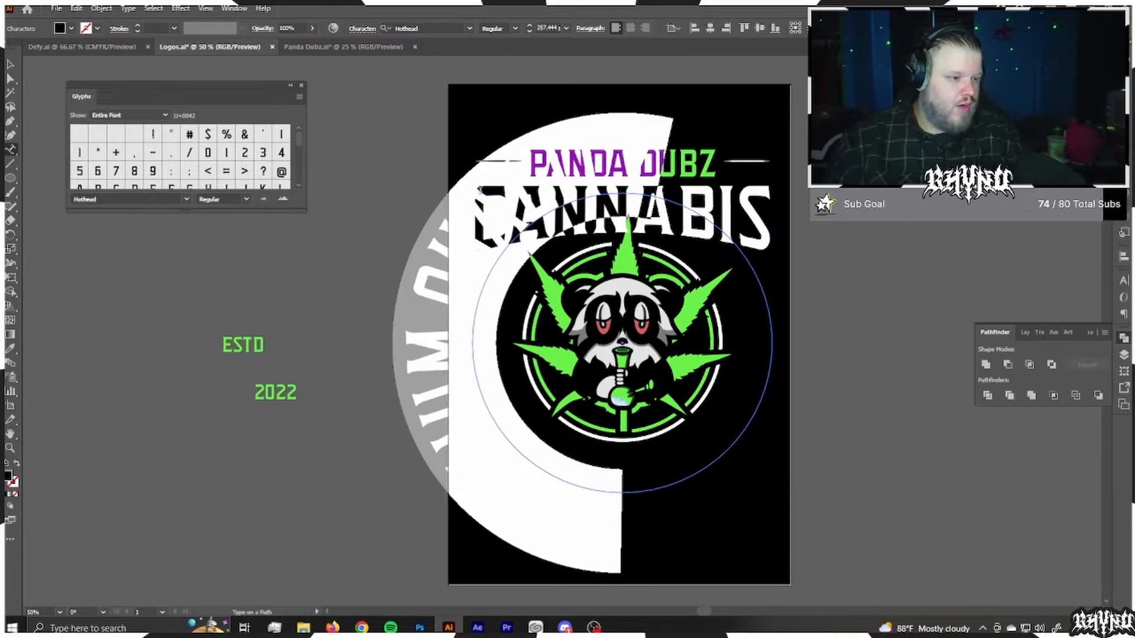
key("Escape")
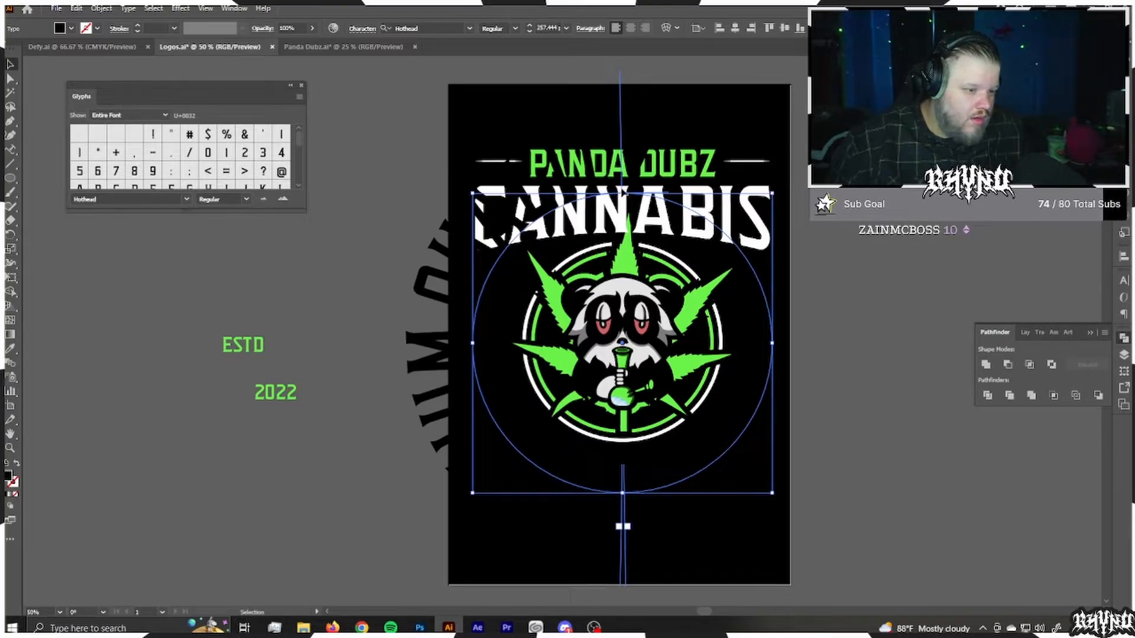
left_click_drag(623, 526, 471, 373)
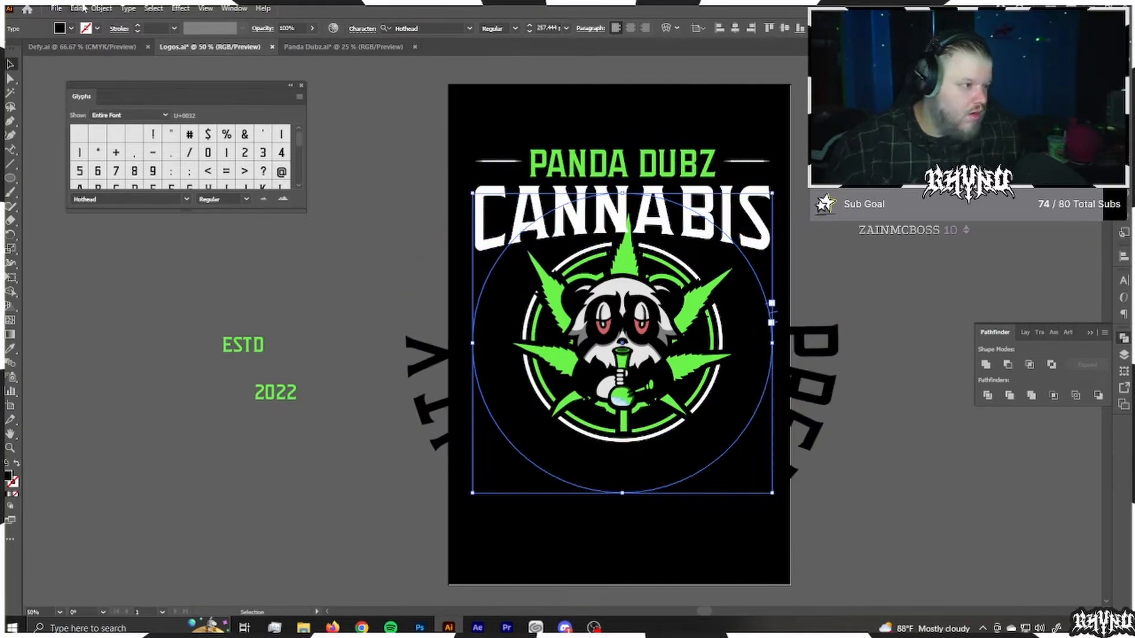
Step: Try to flip the PREMIUM QUALITY text to the inside of the circle path, with the result previewed
left_click(128, 8)
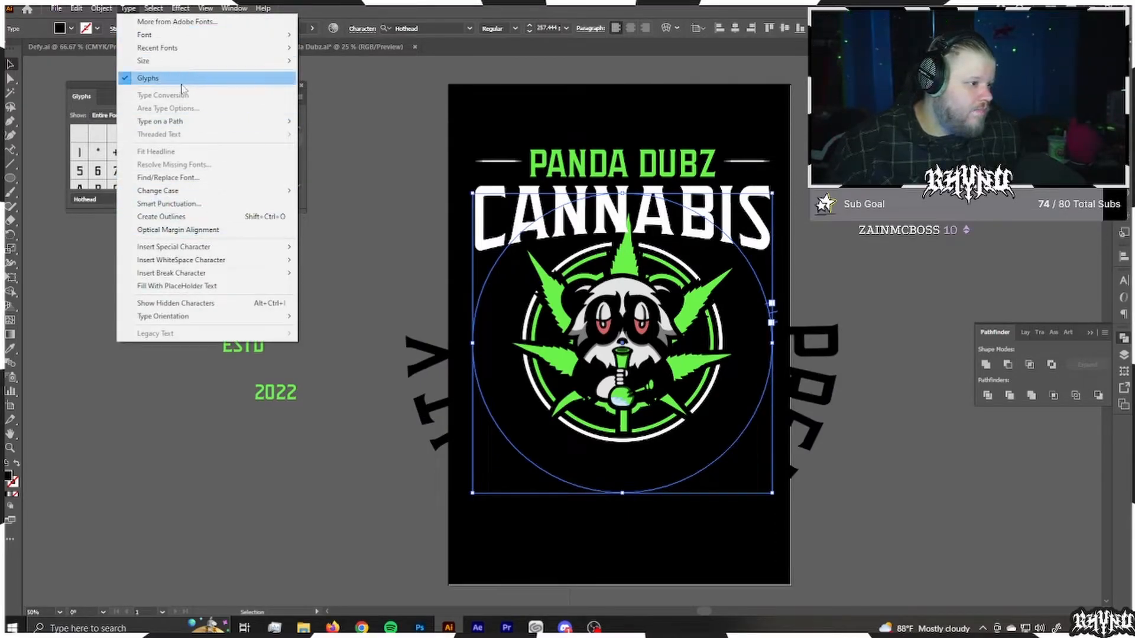
left_click(331, 192)
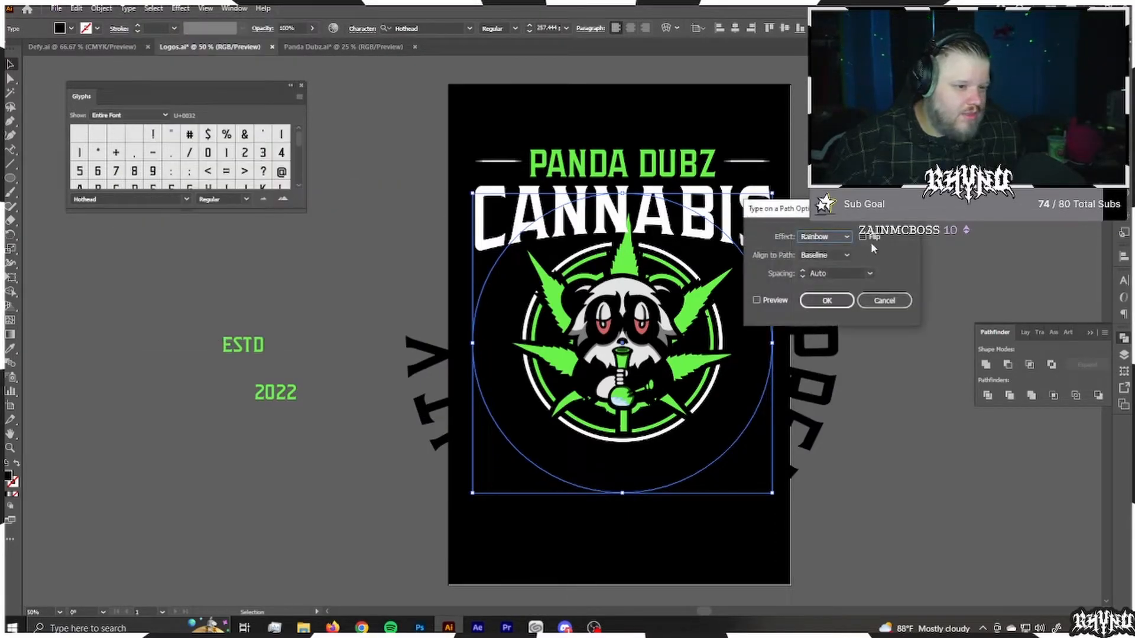
left_click(863, 237)
left_click(771, 300)
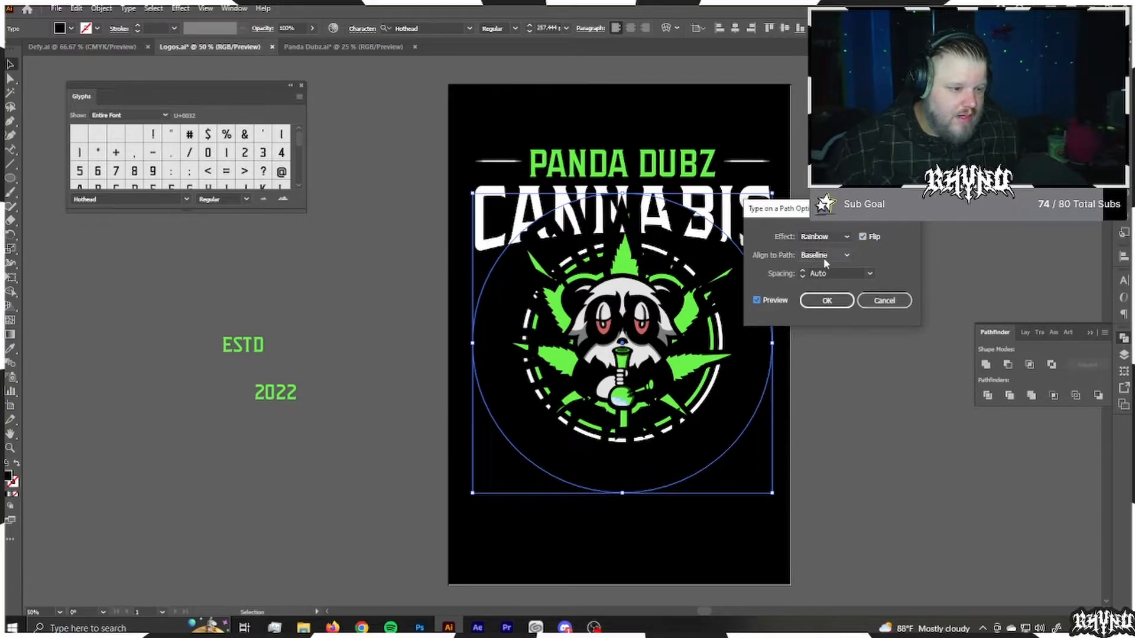
left_click(808, 302)
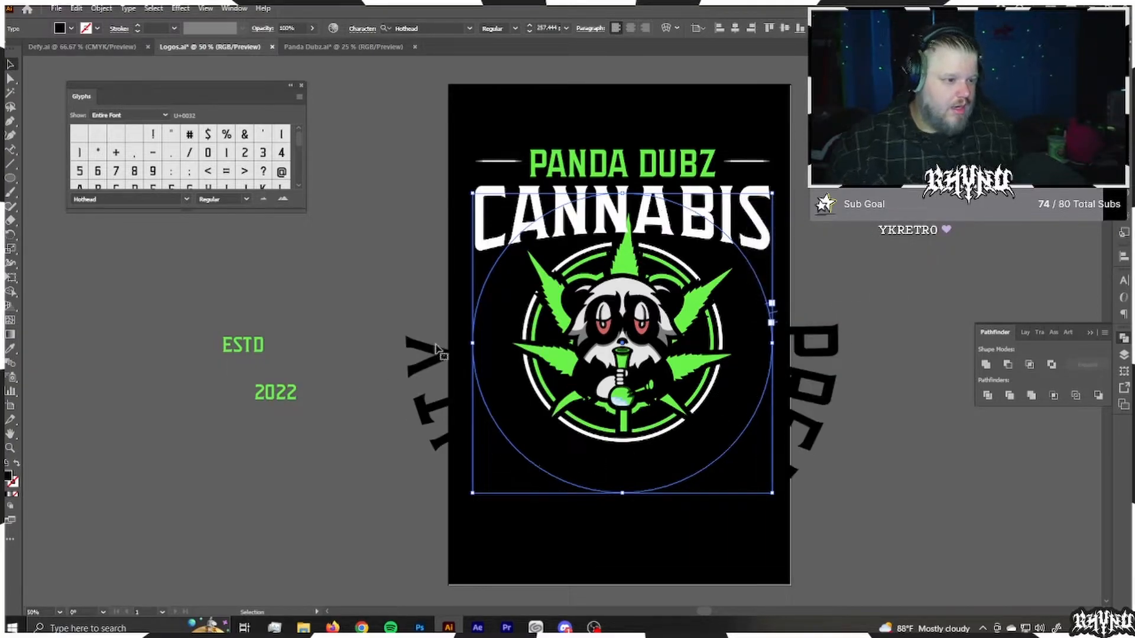
Step: Recolour PREMIUM QUALITY to match the white CANNABIS lettering and flip it on its path, with the result previewed
key("i")
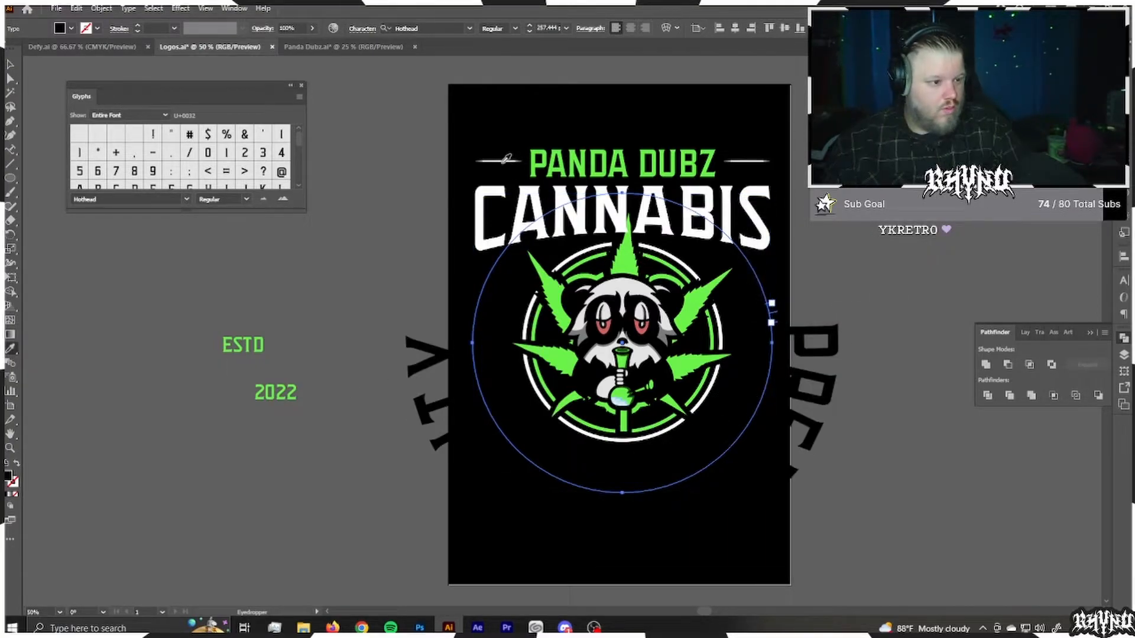
left_click(484, 220)
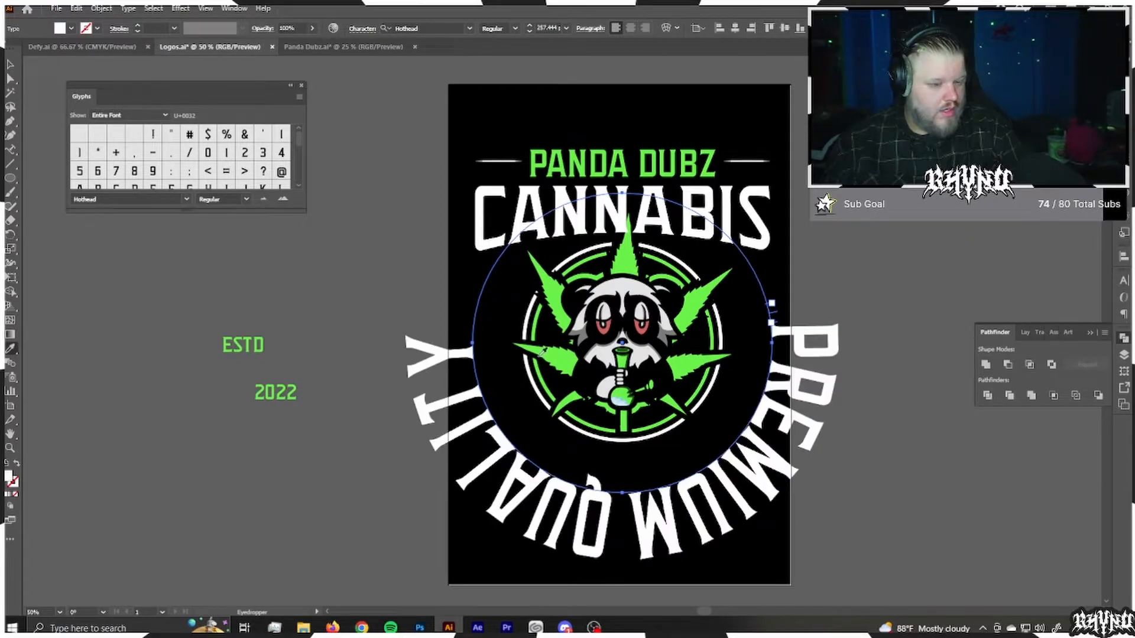
left_click(128, 9)
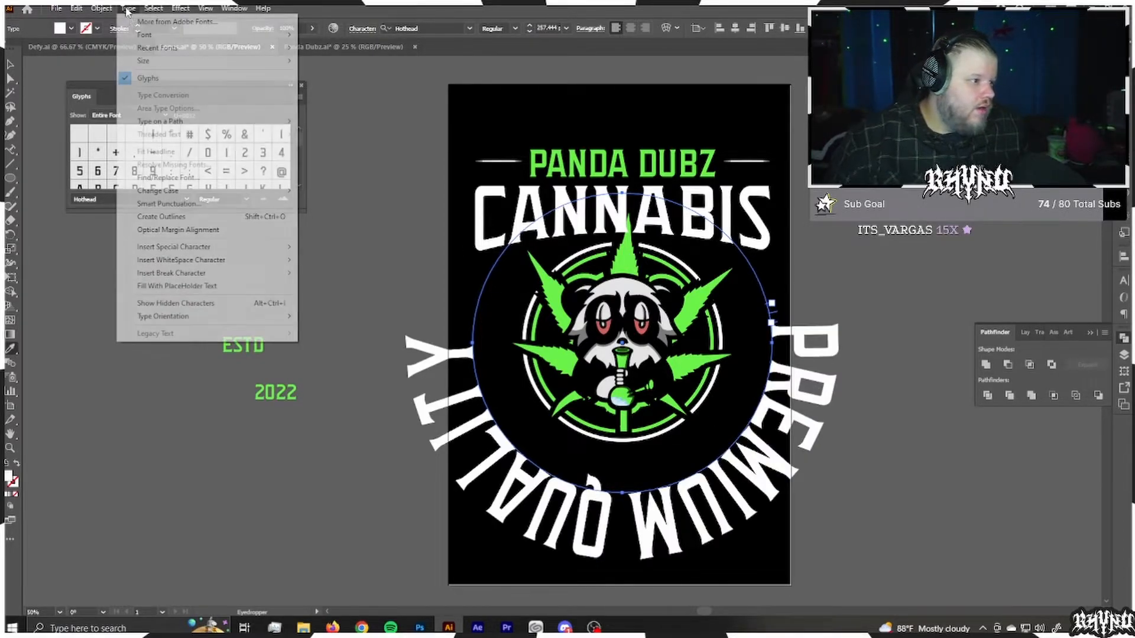
mouse_move(236, 121)
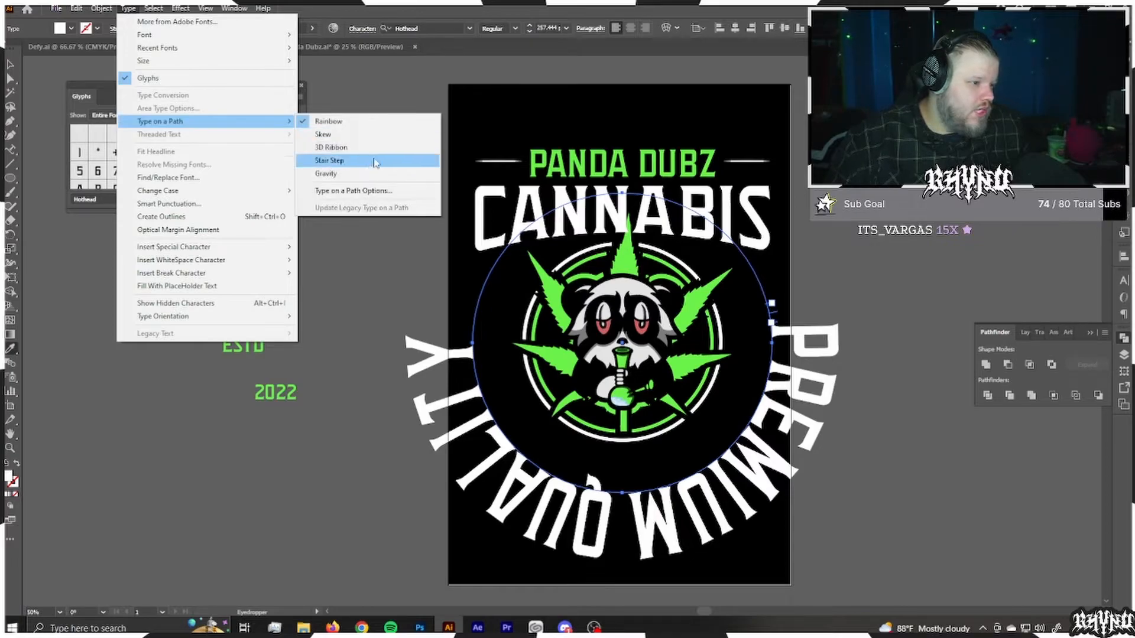
left_click(366, 190)
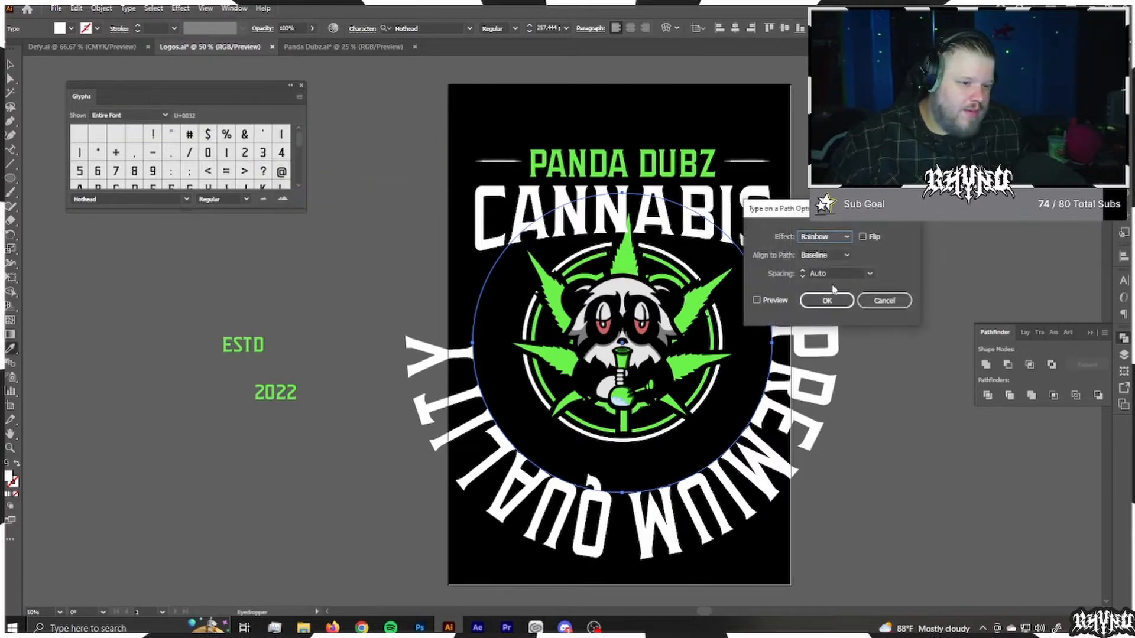
left_click(862, 237)
left_click(782, 300)
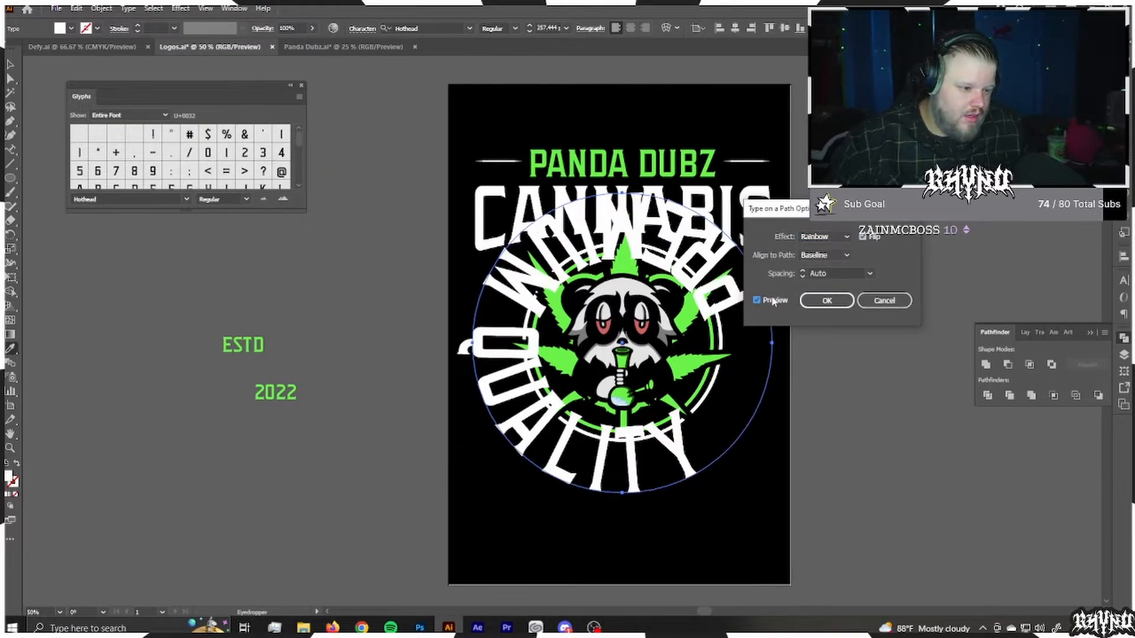
Step: Try the Descender alignment, settle on Ascender, and slide PREMIUM QUALITY around the circle so it reads along the lower half
left_click(845, 255)
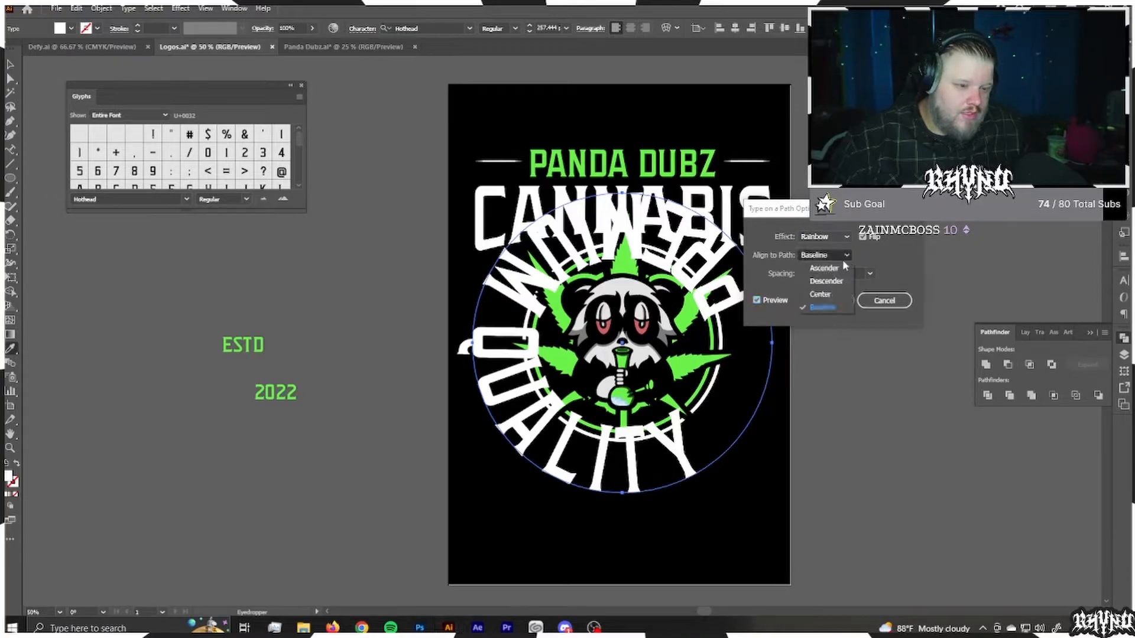
left_click(830, 283)
left_click(841, 258)
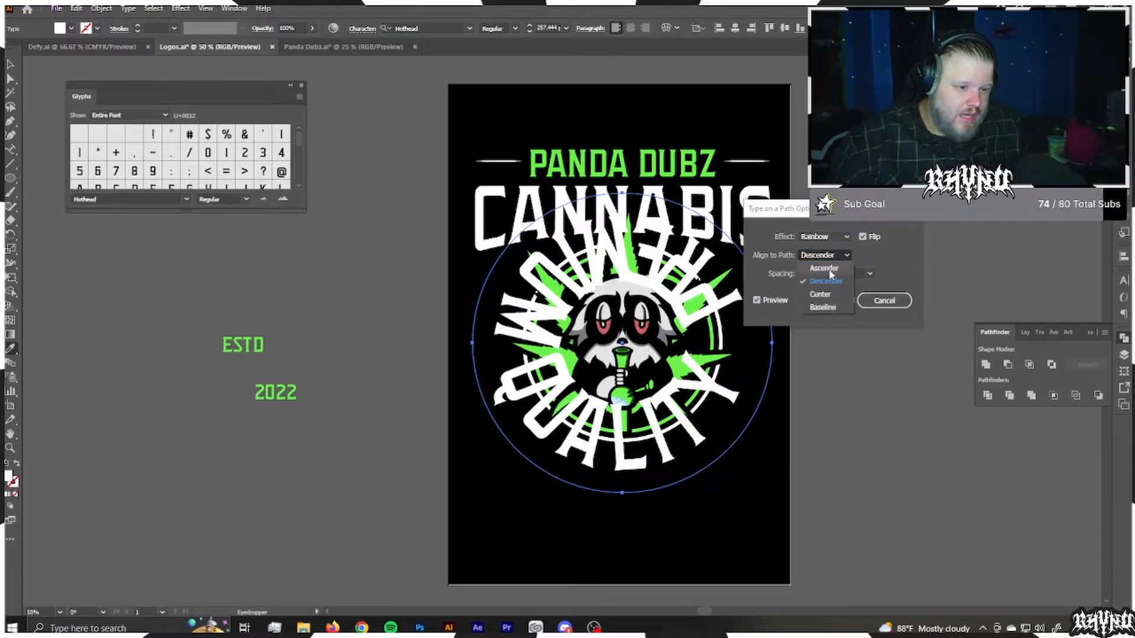
left_click(829, 268)
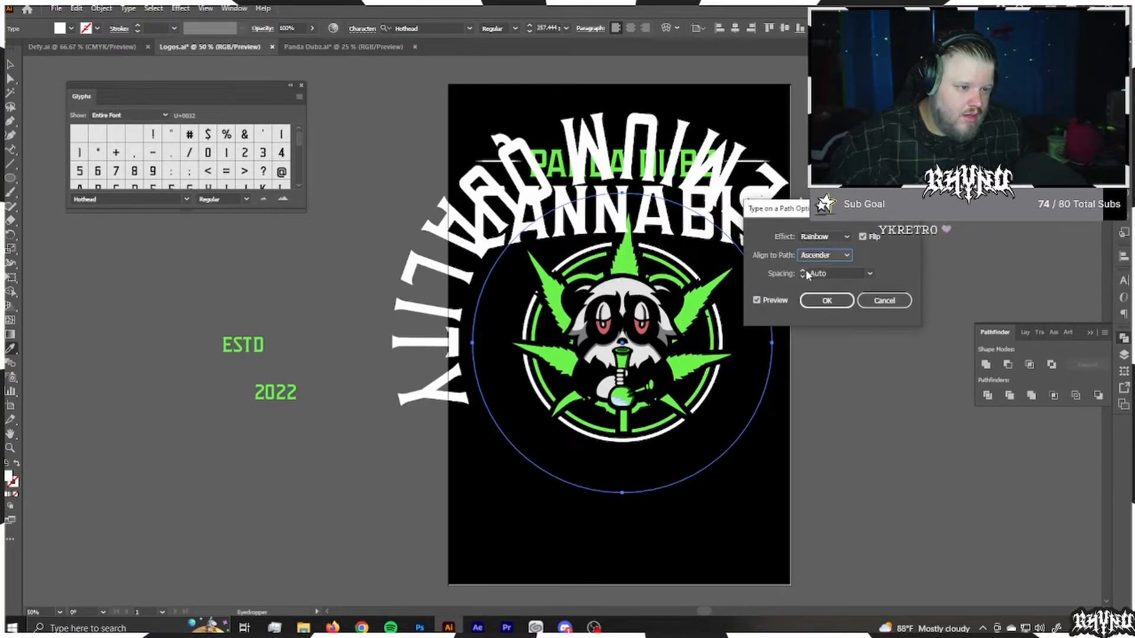
left_click(827, 300)
left_click(7, 71)
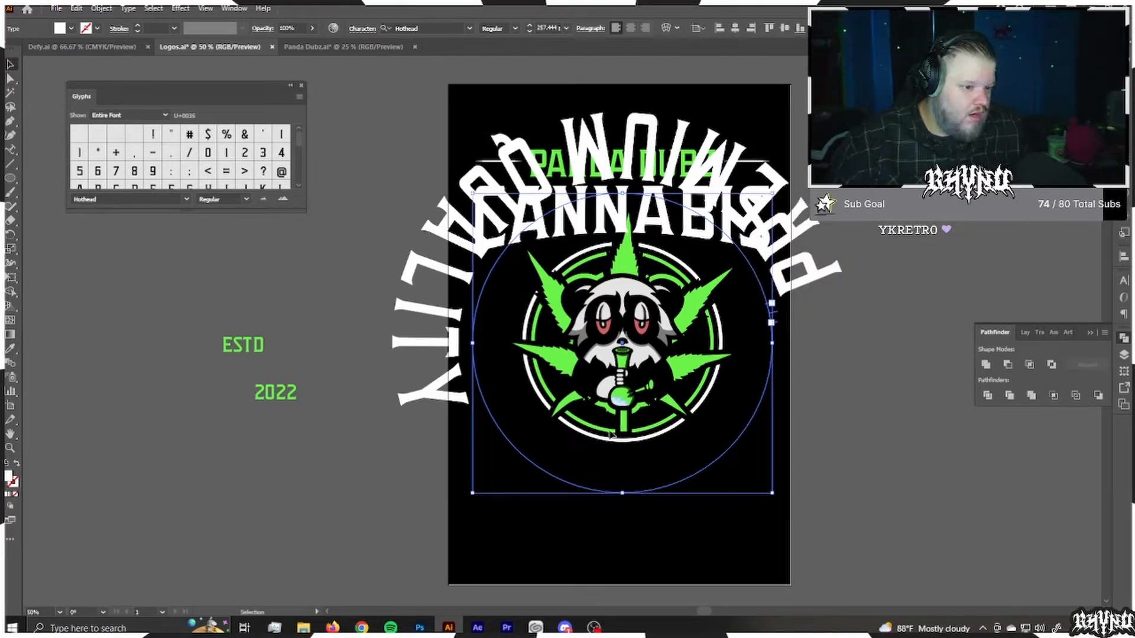
left_click_drag(774, 319, 337, 210)
Step: Reduce the font size of the whole PREMIUM QUALITY text to 84 pt
double_click(778, 465)
key("ctrl+a")
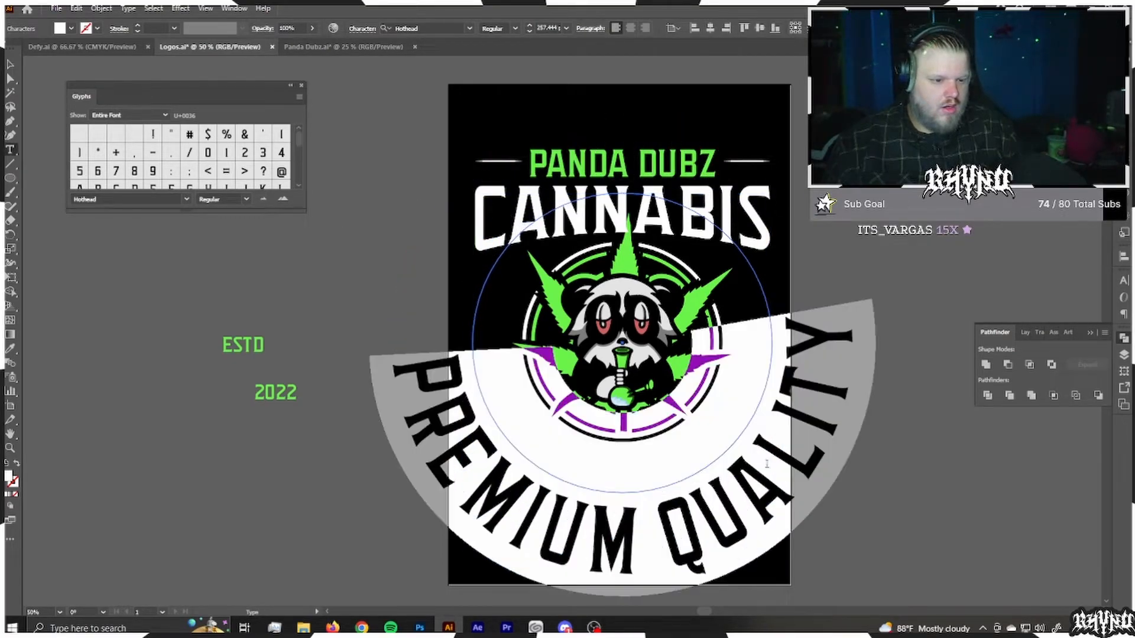
left_click(546, 28)
scroll(547, 29, "down", 5)
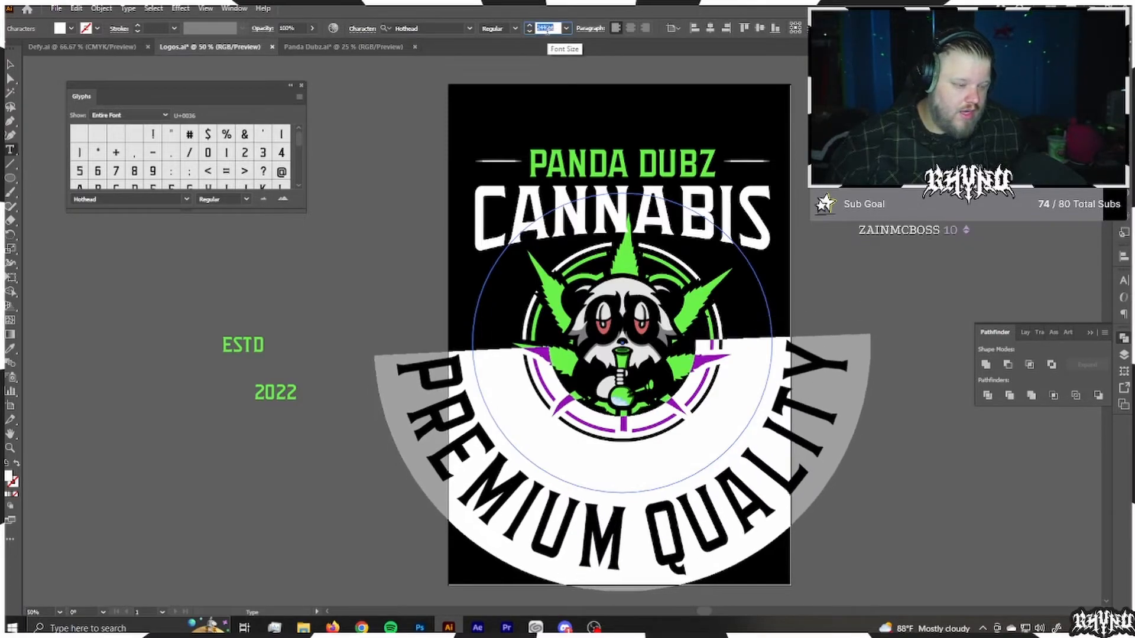
scroll(546, 29, "down", 5)
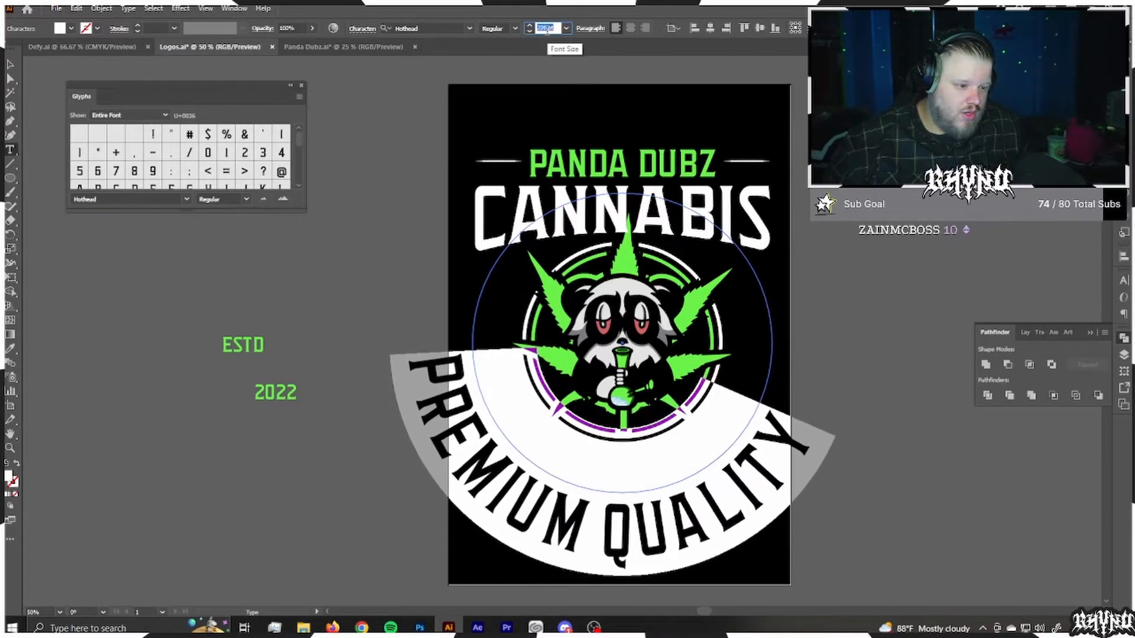
scroll(546, 29, "down", 5)
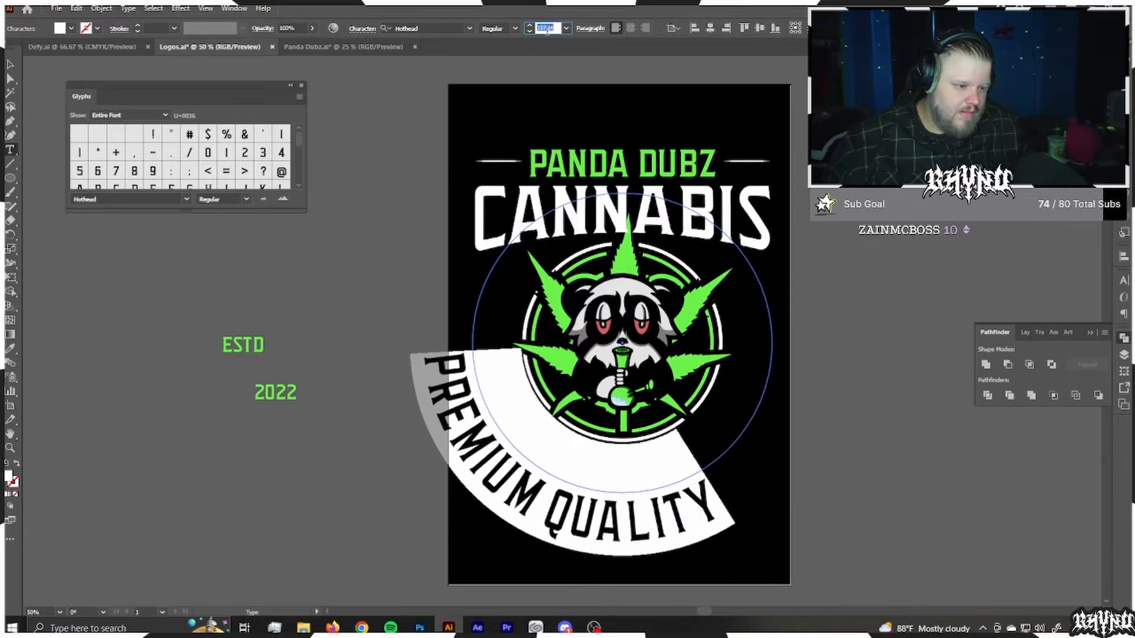
scroll(547, 30, "down", 5)
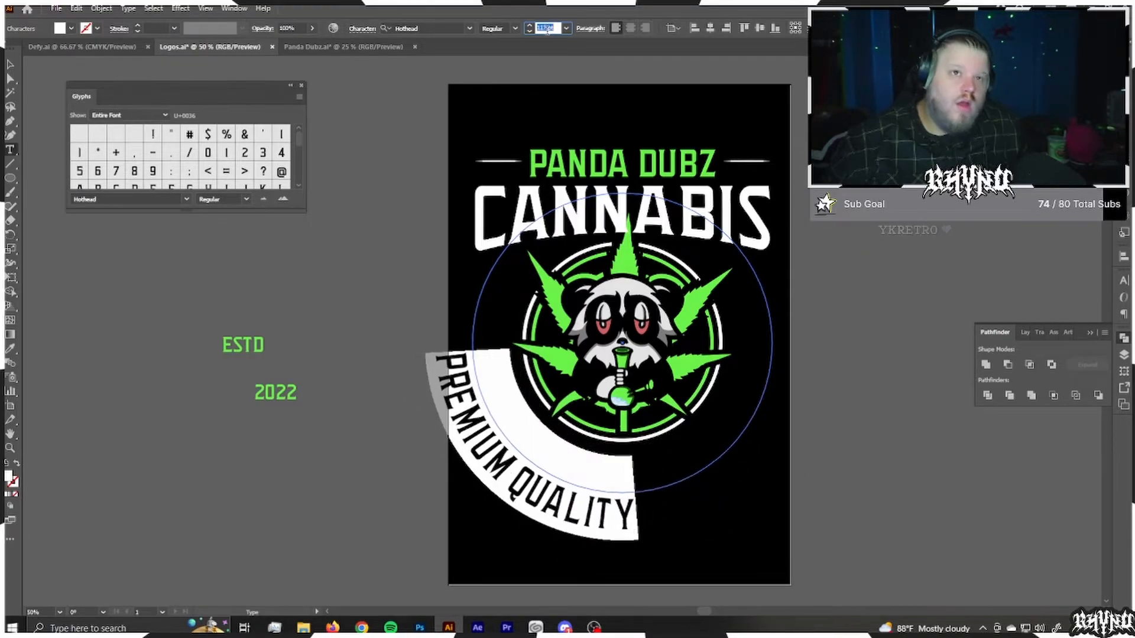
scroll(547, 29, "down", 5)
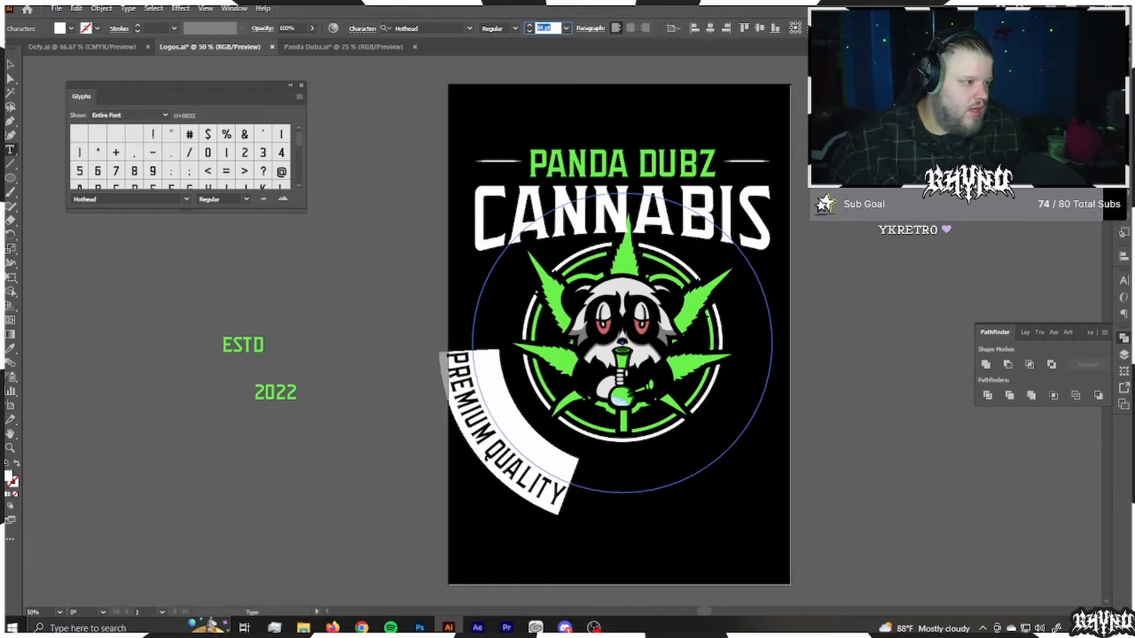
key("Escape")
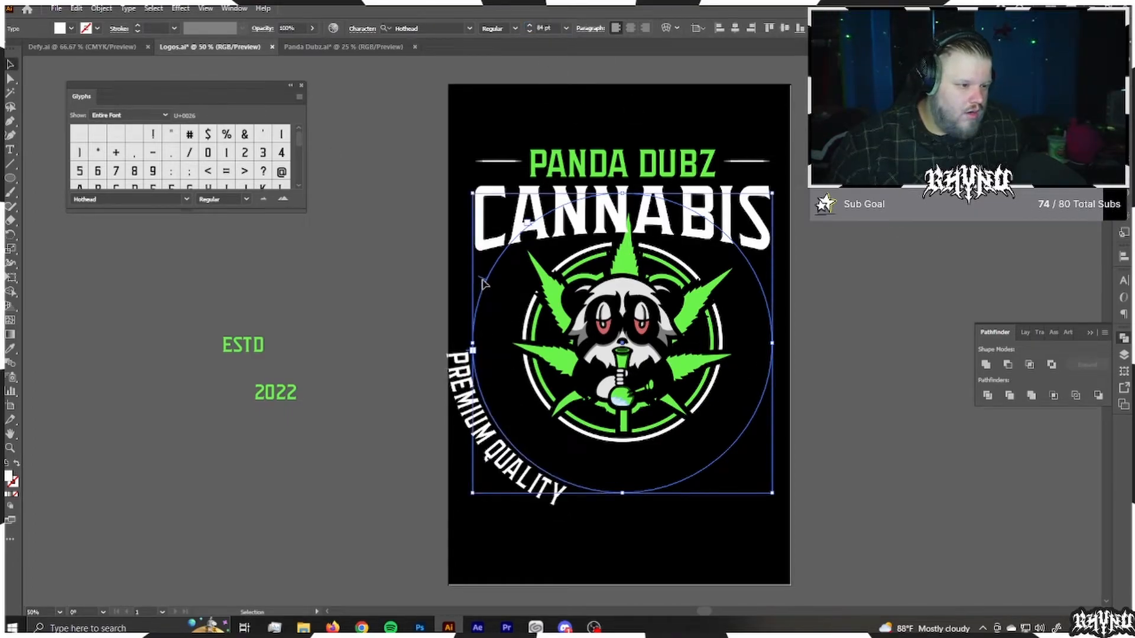
Step: Shrink and rotate the PREMIUM QUALITY circle so its text curves centred just beneath the badge ring
left_click_drag(481, 281, 748, 416)
left_click_drag(558, 224, 269, 531)
left_click_drag(779, 496, 794, 312)
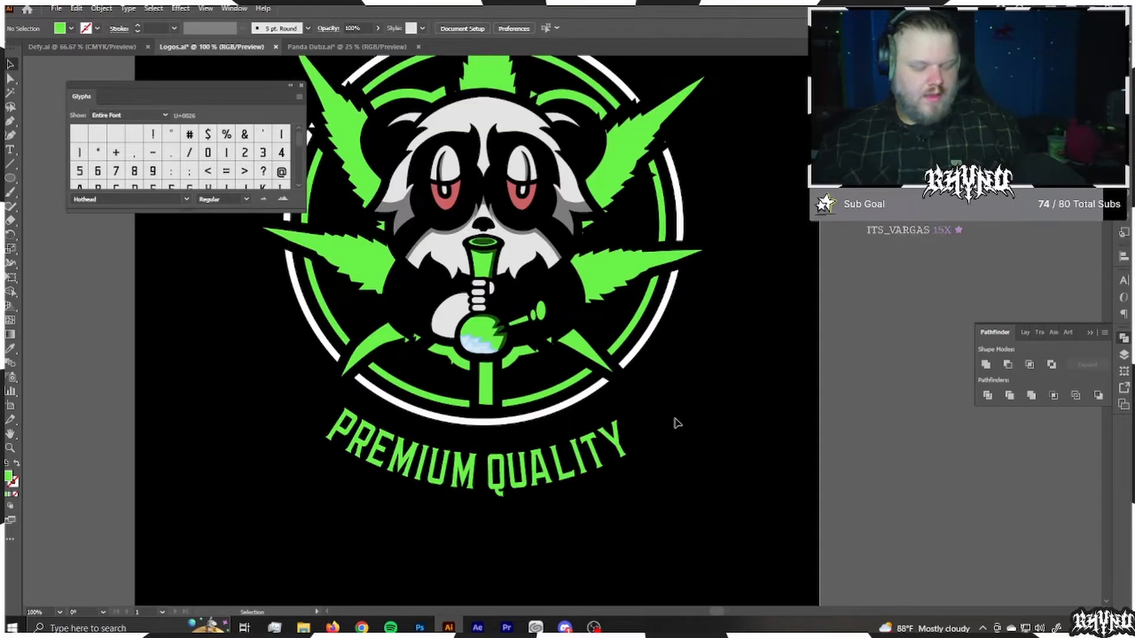
Step: Draw a green-filled circle about 9.33 in across from the centre of the badge
key("l")
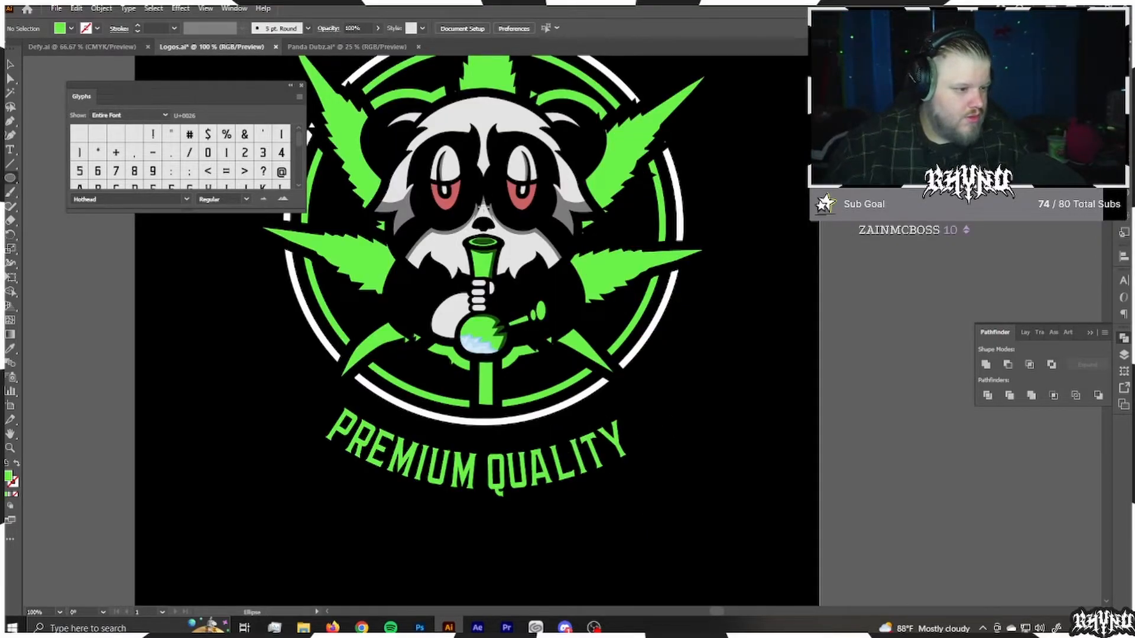
left_click_drag(483, 222, 729, 172)
key("v")
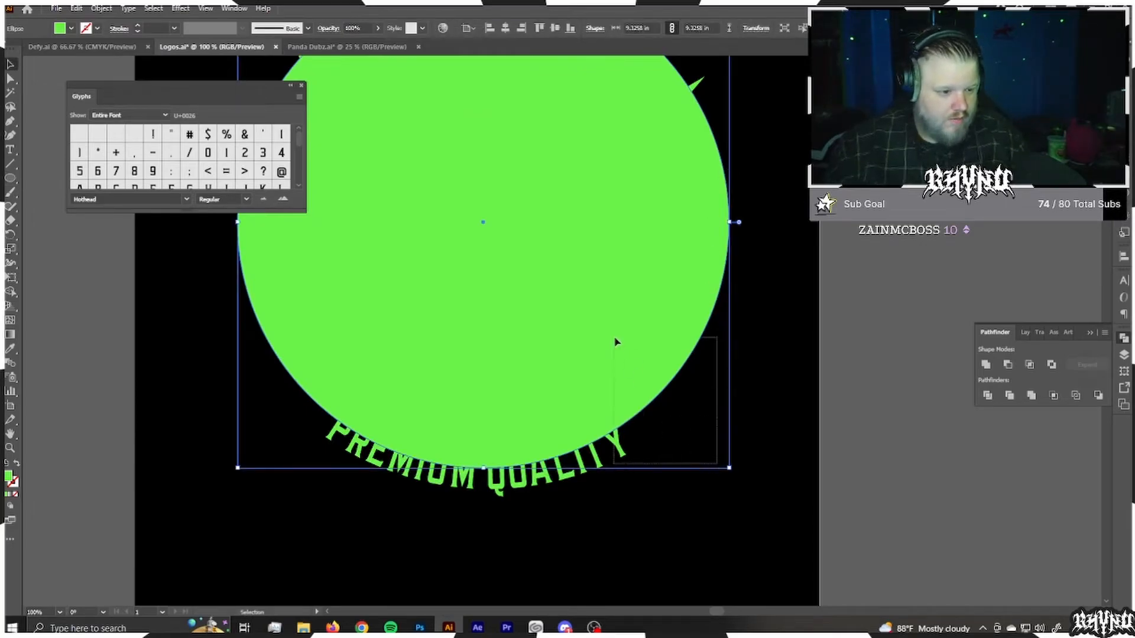
Step: Align the new circle and the PREMIUM QUALITY type circle to each other by their horizontal and vertical centres
left_click_drag(614, 338, 615, 338)
left_click(676, 386)
left_click_drag(703, 408, 681, 337)
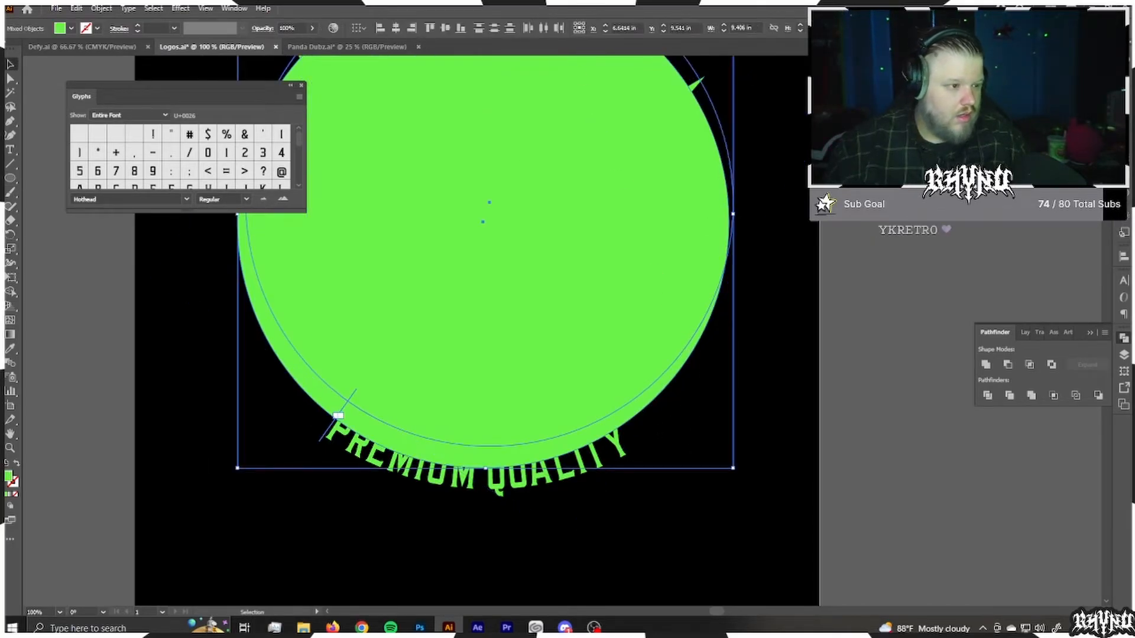
left_click(397, 27)
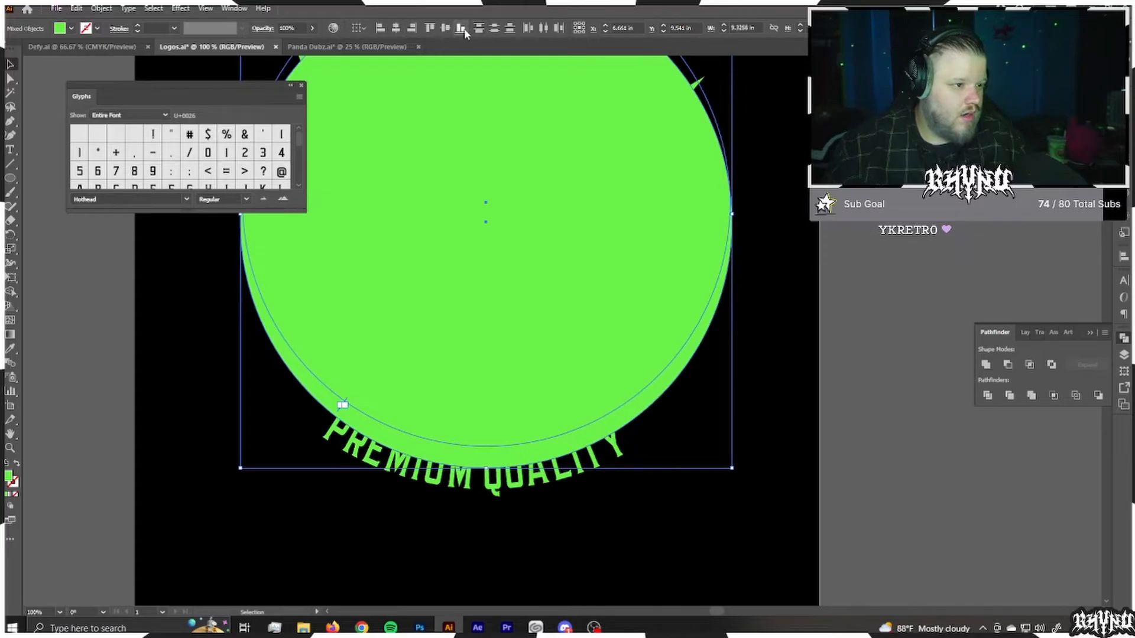
left_click(446, 28)
Step: Swap the new circle's fill and stroke, leaving a green 1 pt outline with no fill
left_click(683, 506)
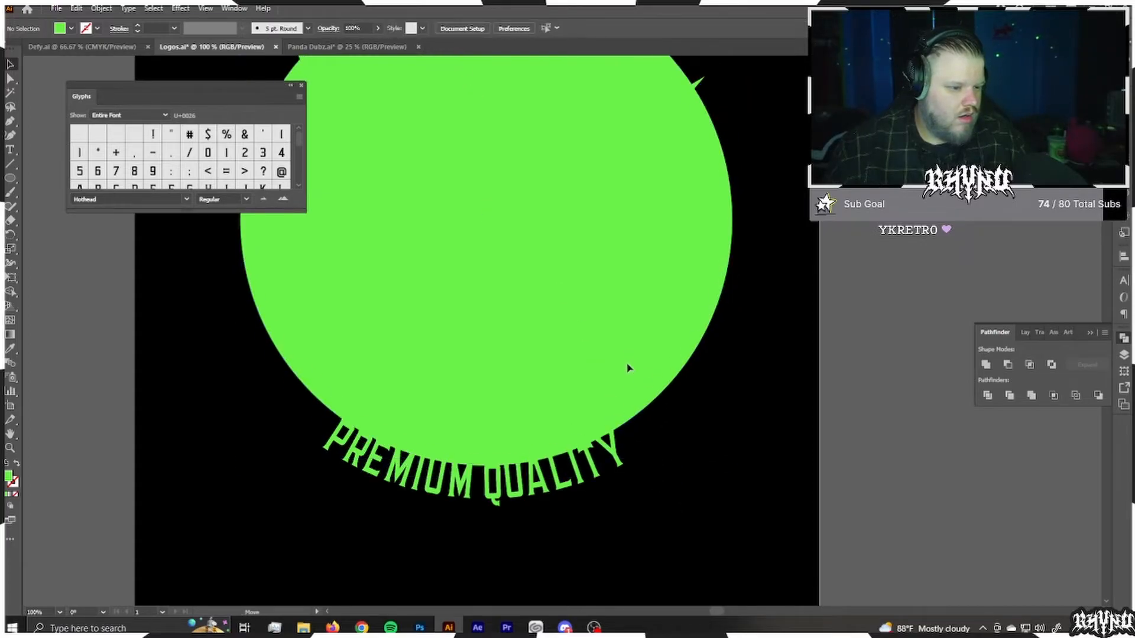
left_click(629, 385)
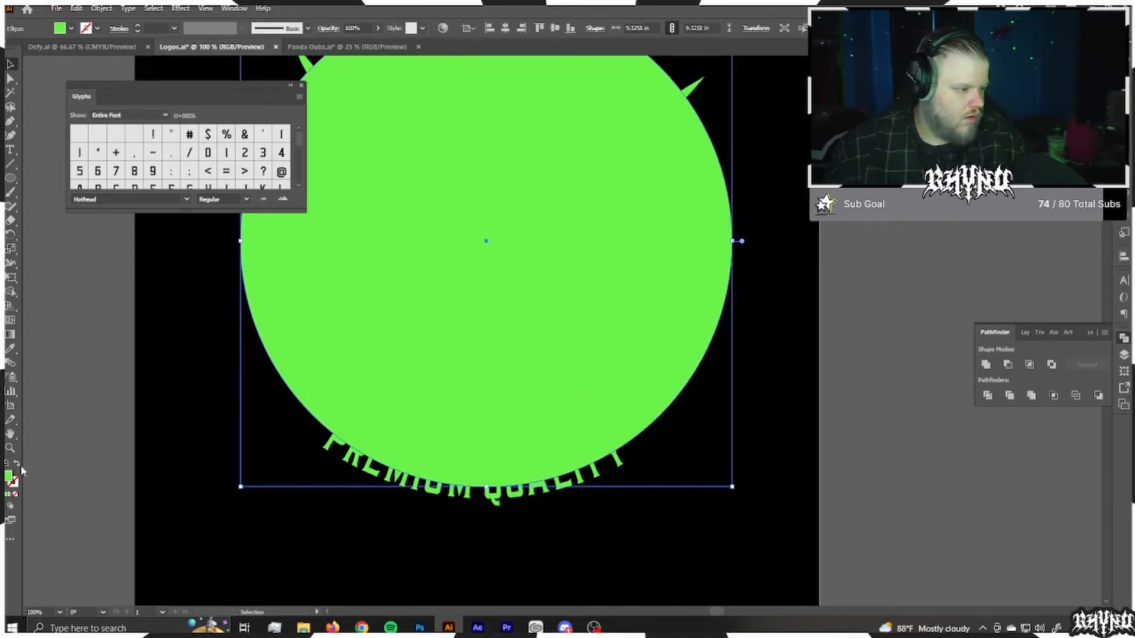
left_click(17, 462)
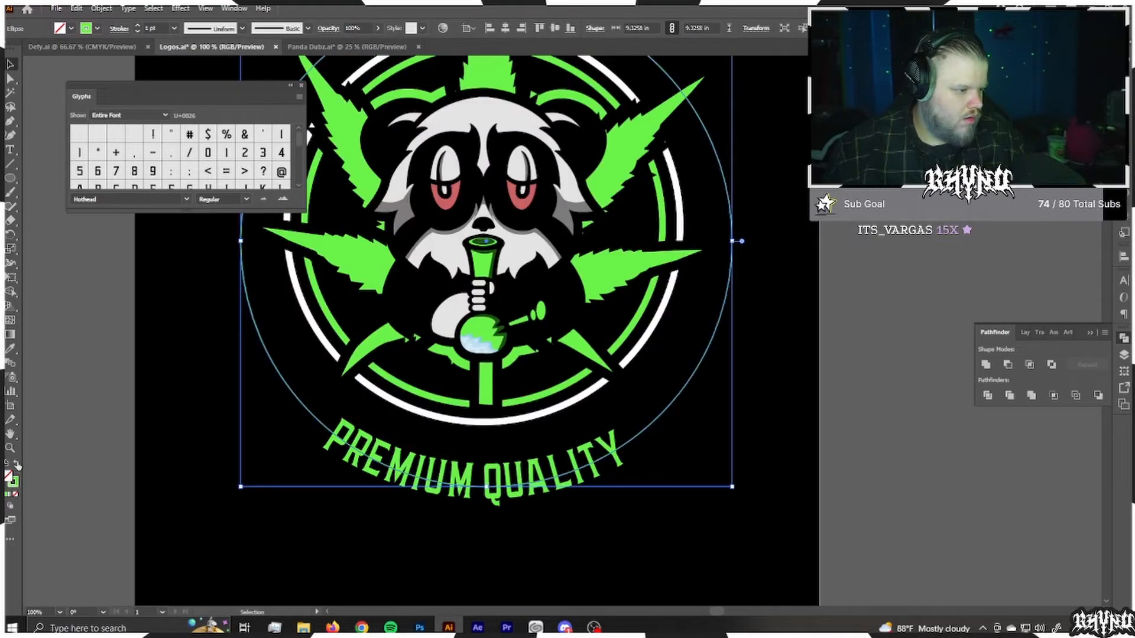
Step: Cut the outline circle with the Scissors tool at both ends of PREMIUM QUALITY and at the upper left and upper right
left_click_drag(109, 401, 187, 441)
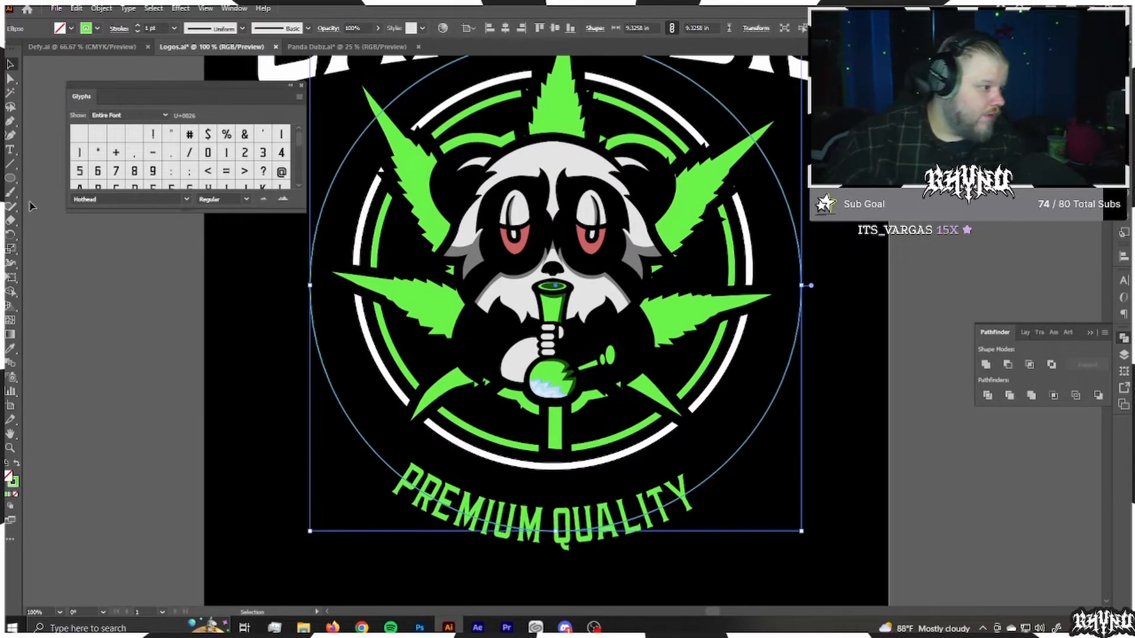
left_click(14, 221)
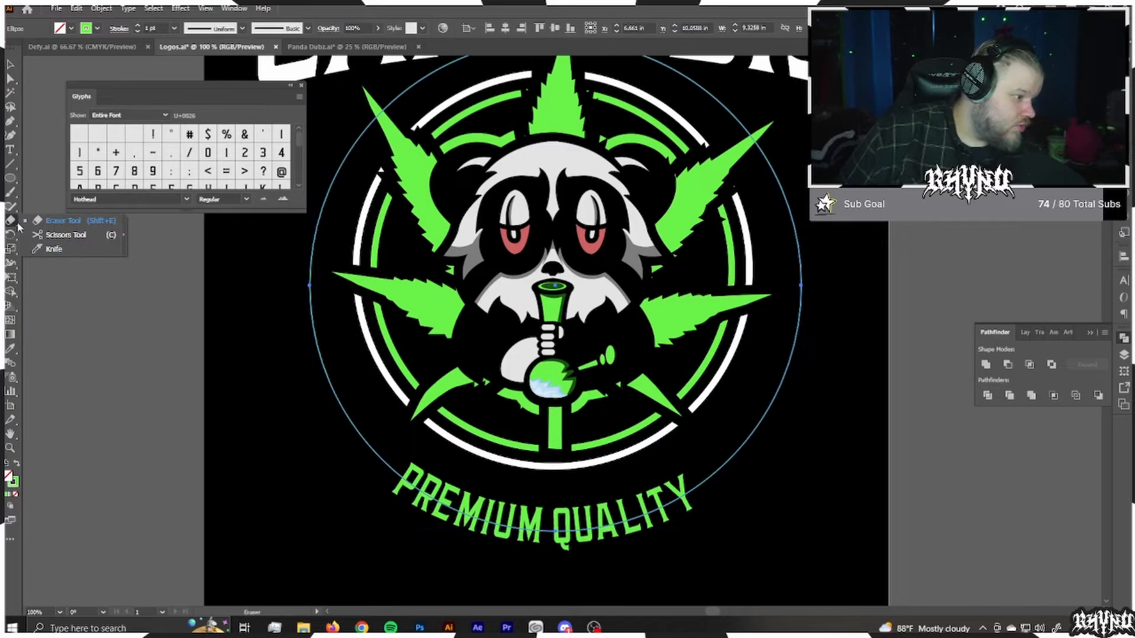
left_click(68, 235)
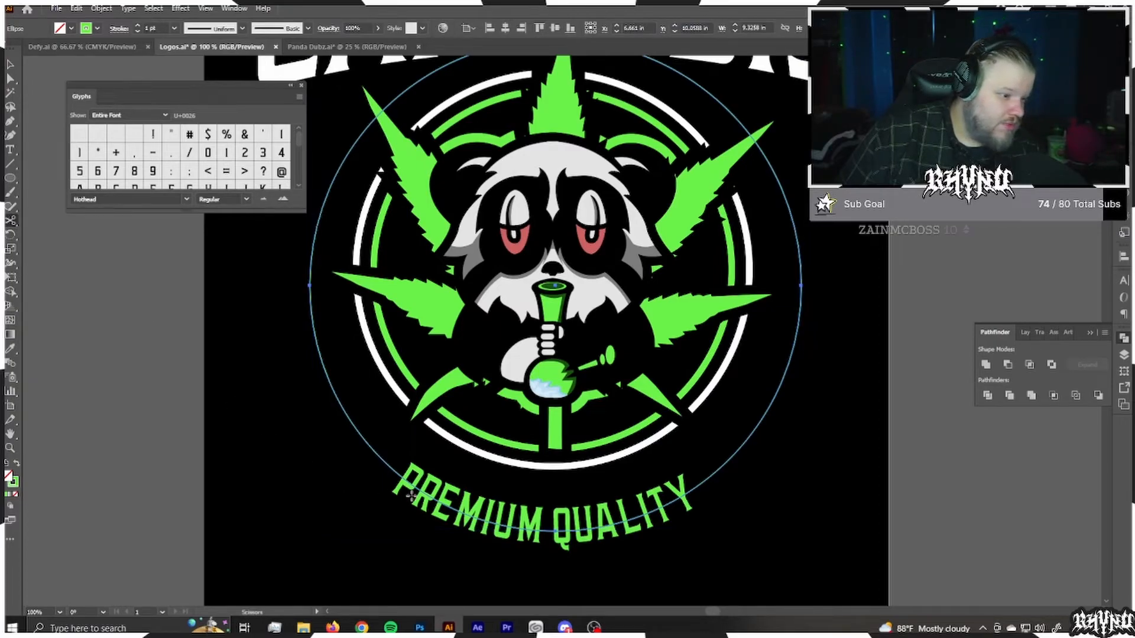
left_click(387, 466)
left_click(710, 476)
left_click(790, 210)
left_click(328, 196)
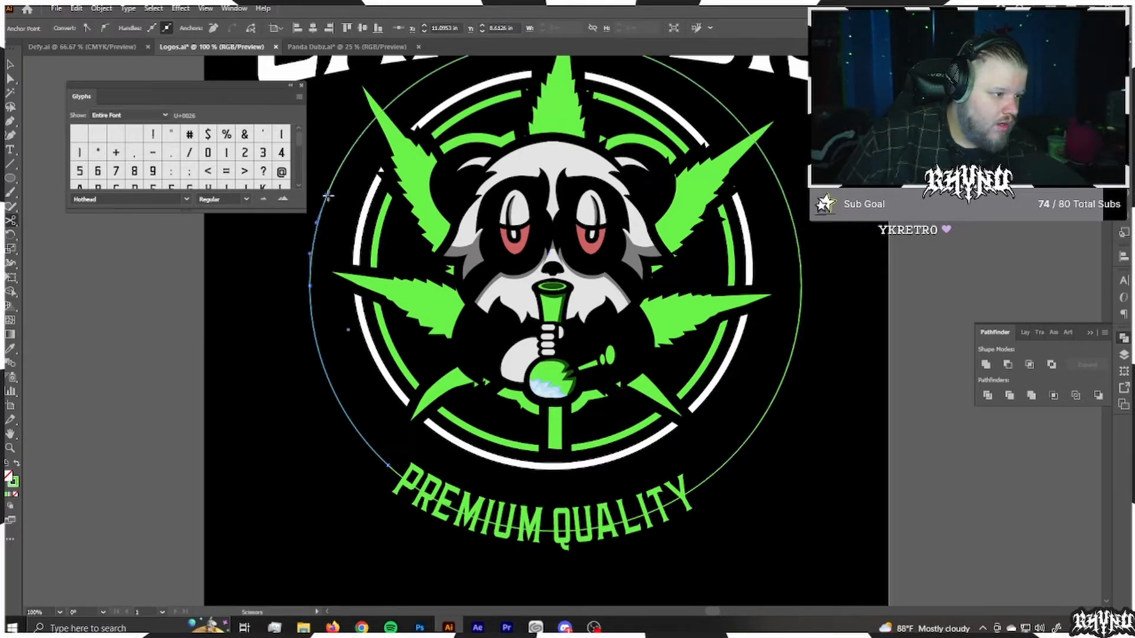
Step: Delete the circle segments behind PREMIUM QUALITY and across the top, keeping only the two side arcs
key("a")
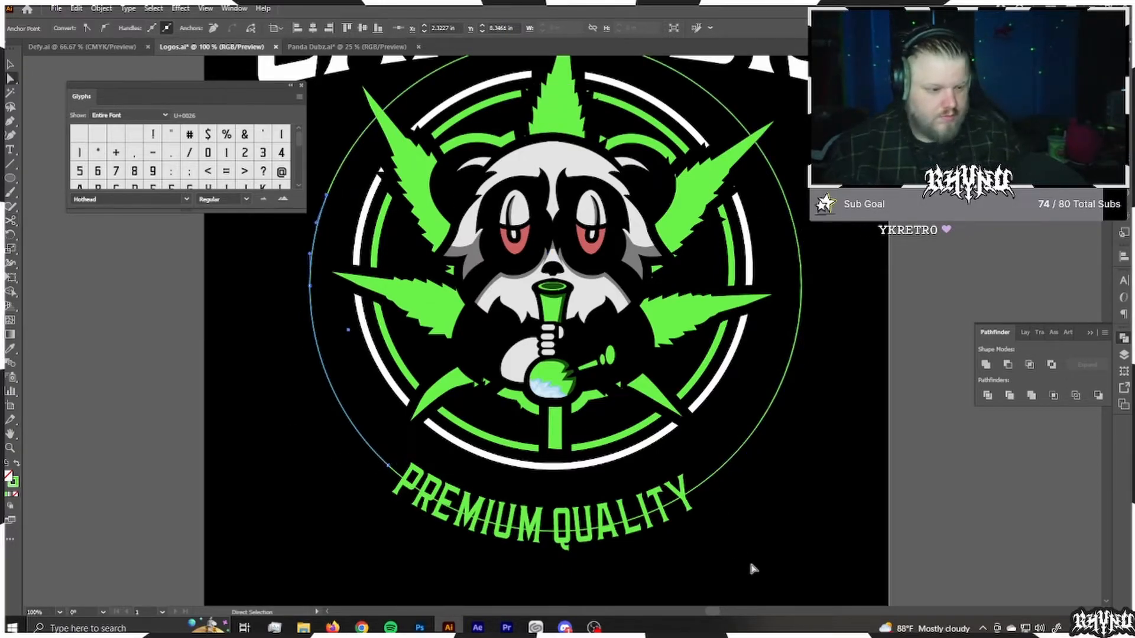
left_click(701, 493)
left_click(701, 493)
key("Delete")
left_click(709, 102)
key("Delete")
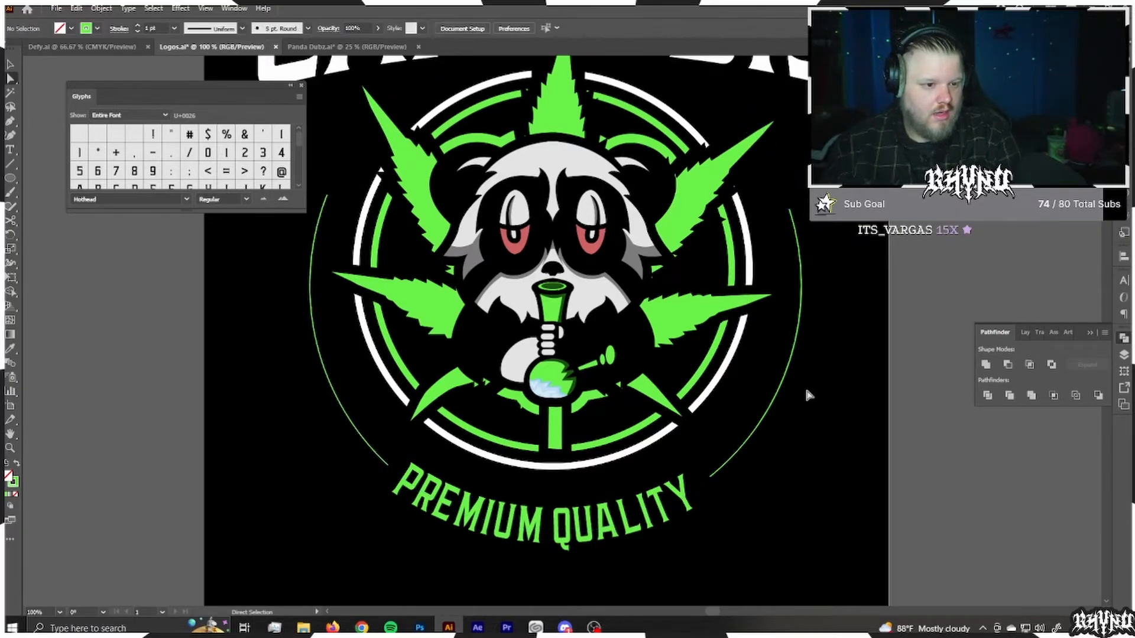
Step: Thicken the middle of the left arc into a tapered crescent with the Width tool, undoing a width change at its upper end
left_click(798, 304)
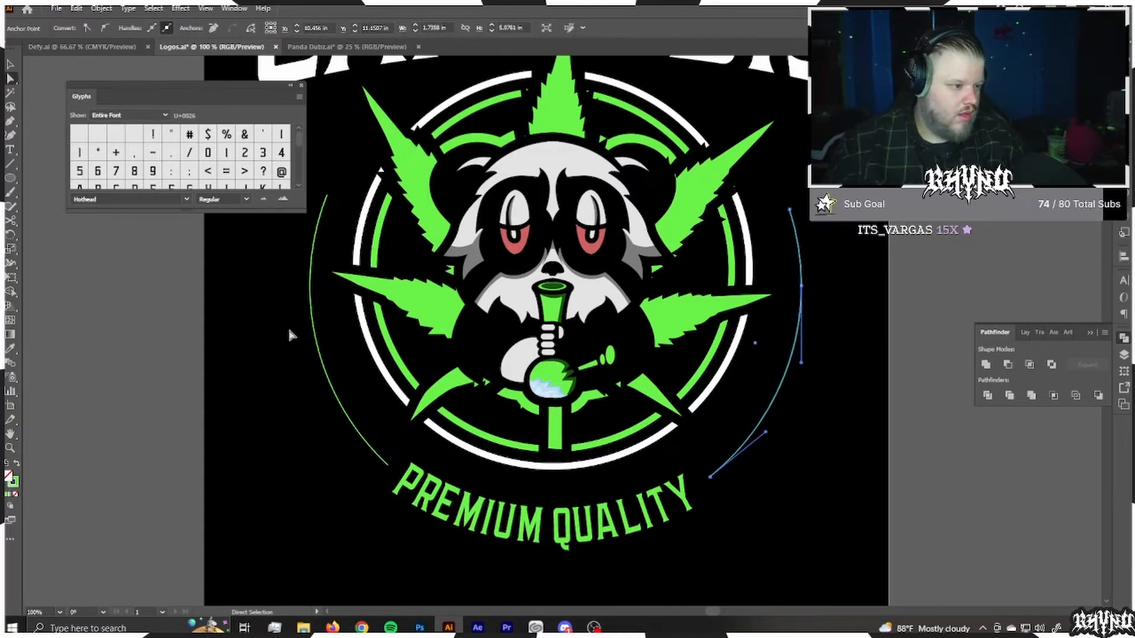
left_click(319, 347)
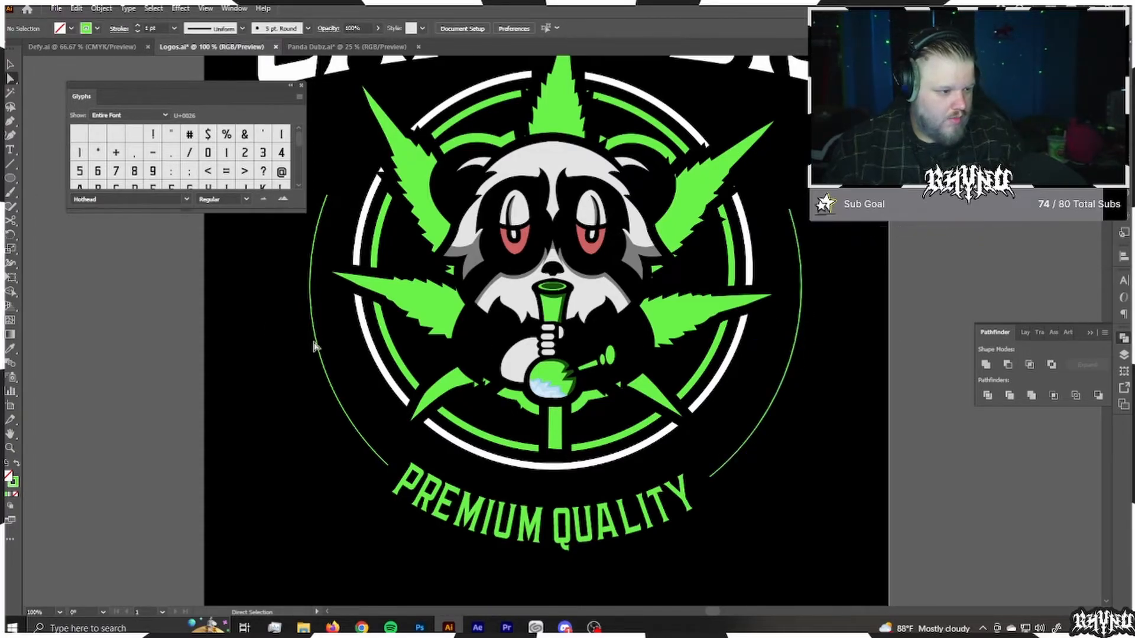
key("shift+w")
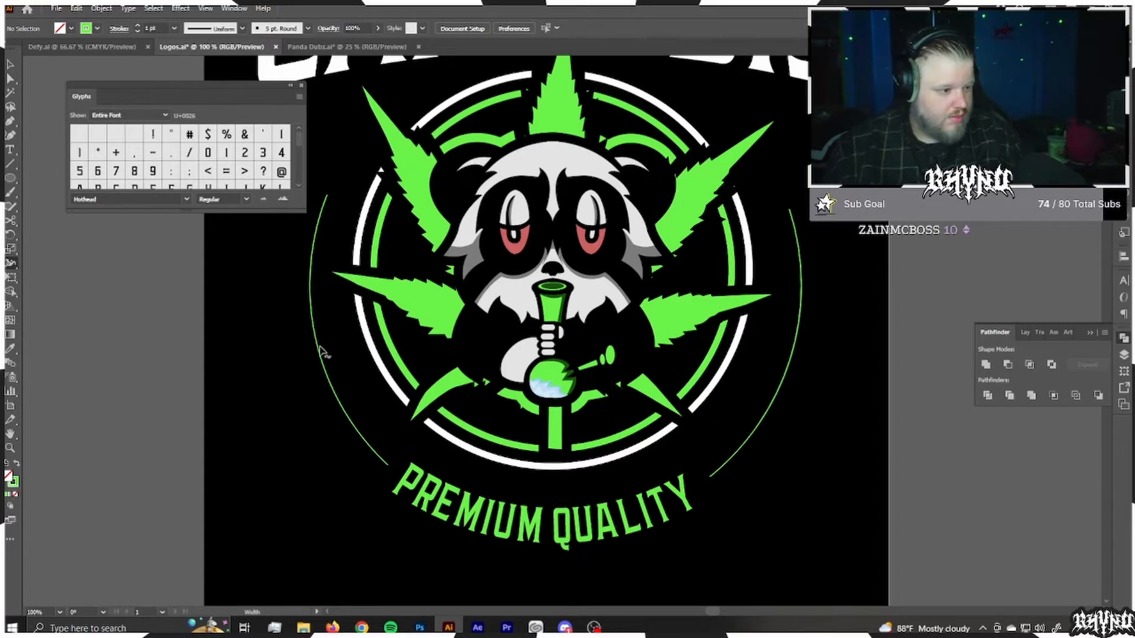
left_click_drag(313, 350, 326, 346)
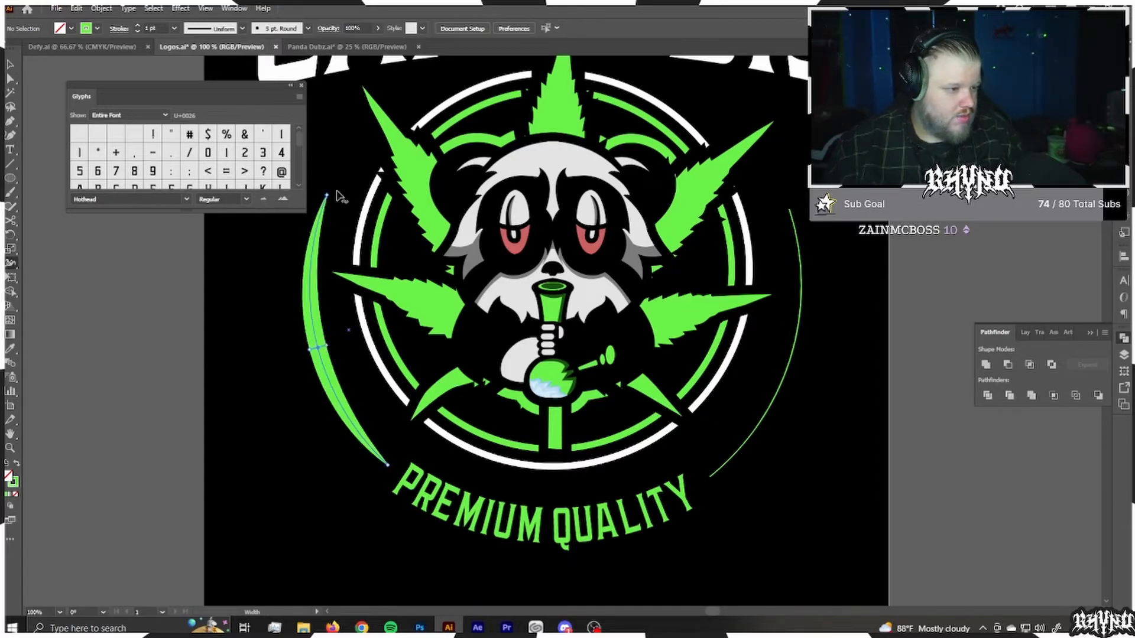
left_click_drag(327, 196, 349, 203)
key("ctrl+z")
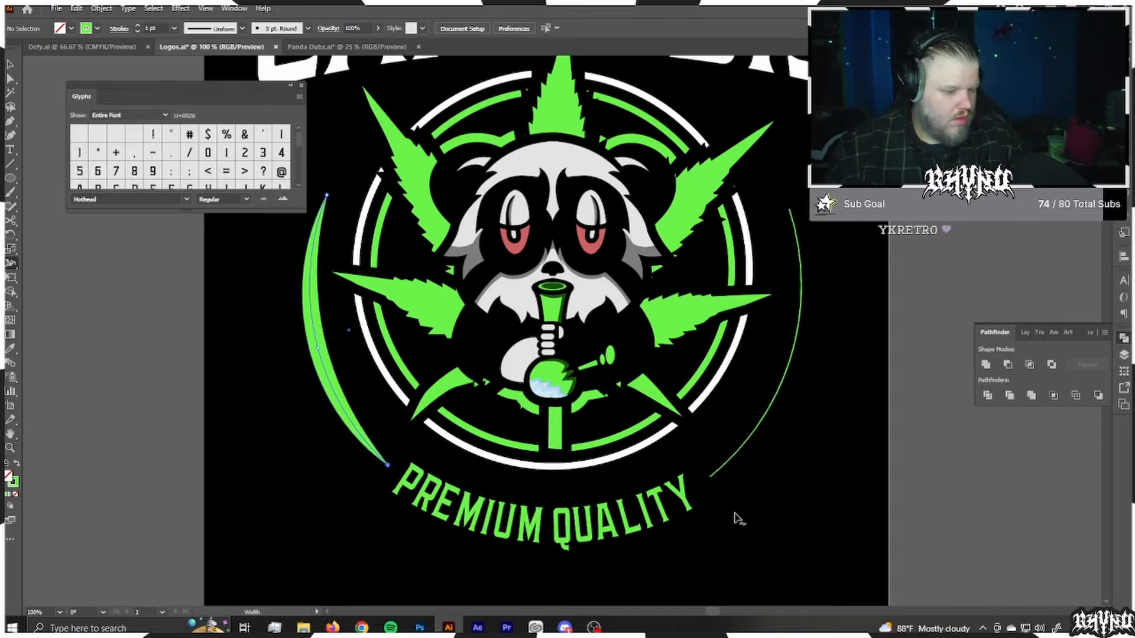
Step: Delete the thin side arc to the right of the panda emblem, keeping only the tapered left arc
key("v")
left_click(772, 414)
key("Delete")
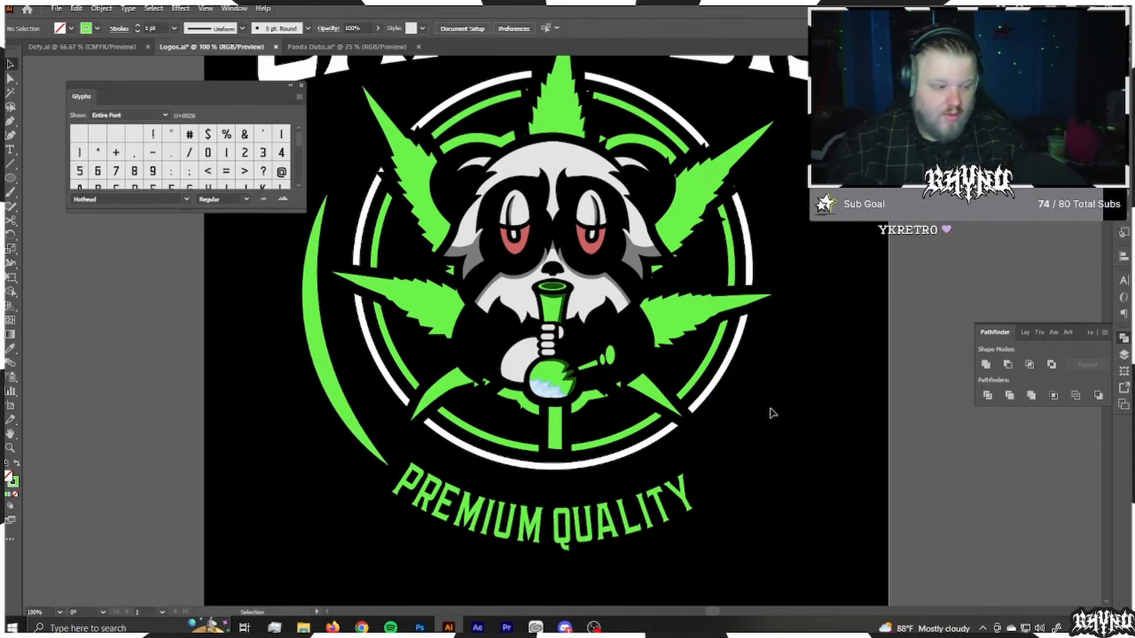
Step: Create a mirrored copy of the tapered left arc with Reflect and place it level on the emblem's right side
key("a")
left_click(315, 345)
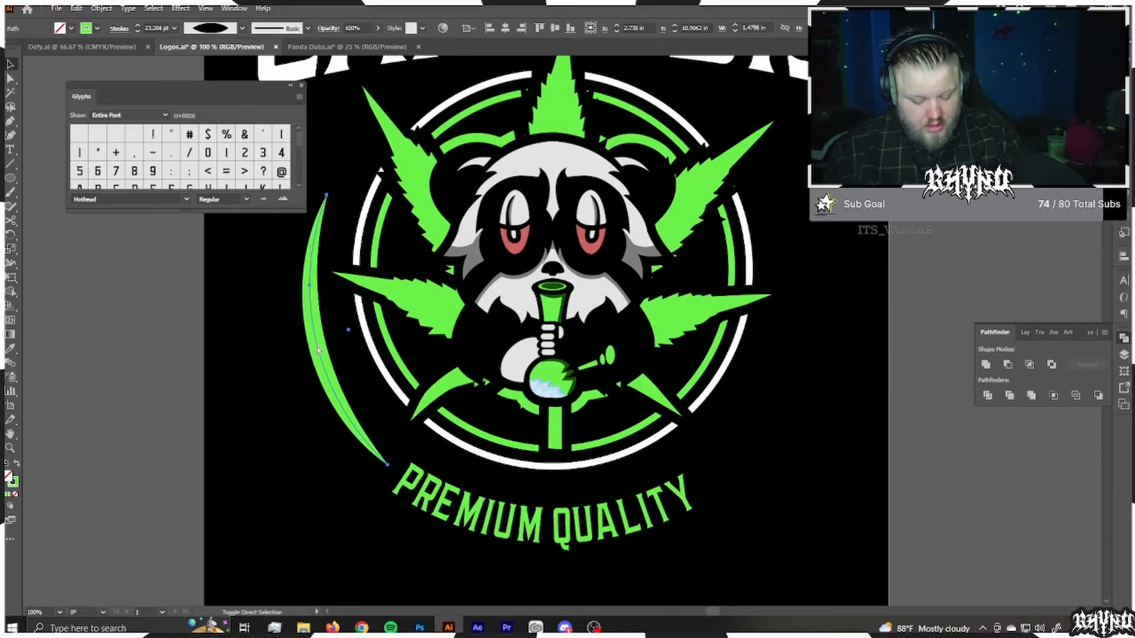
key("v")
right_click(316, 325)
mouse_move(367, 538)
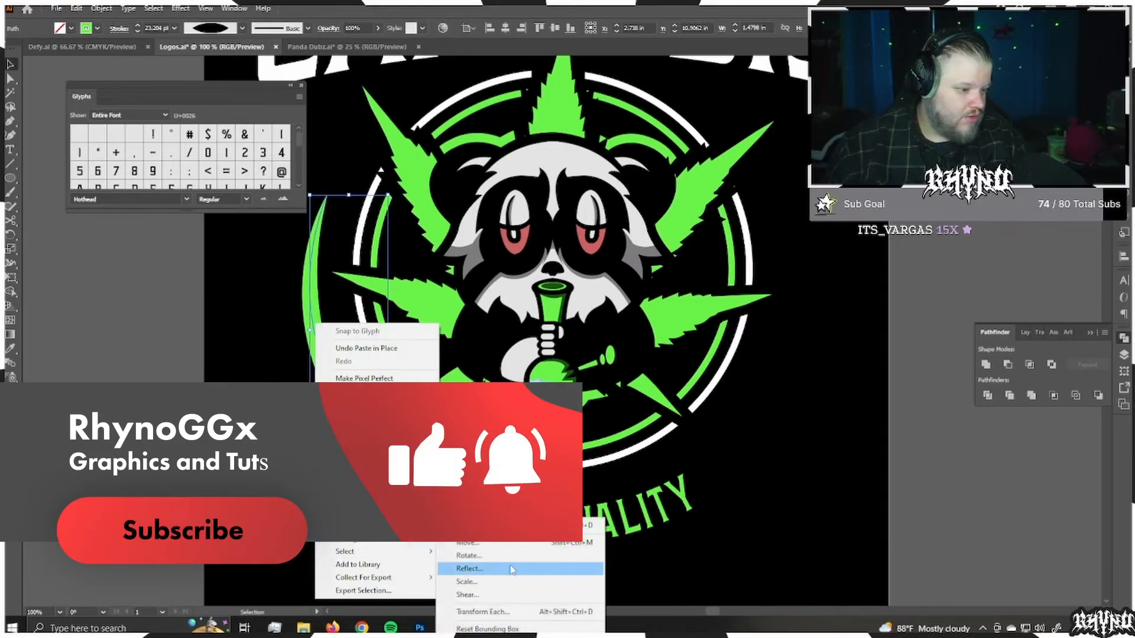
left_click(485, 580)
left_click(507, 389)
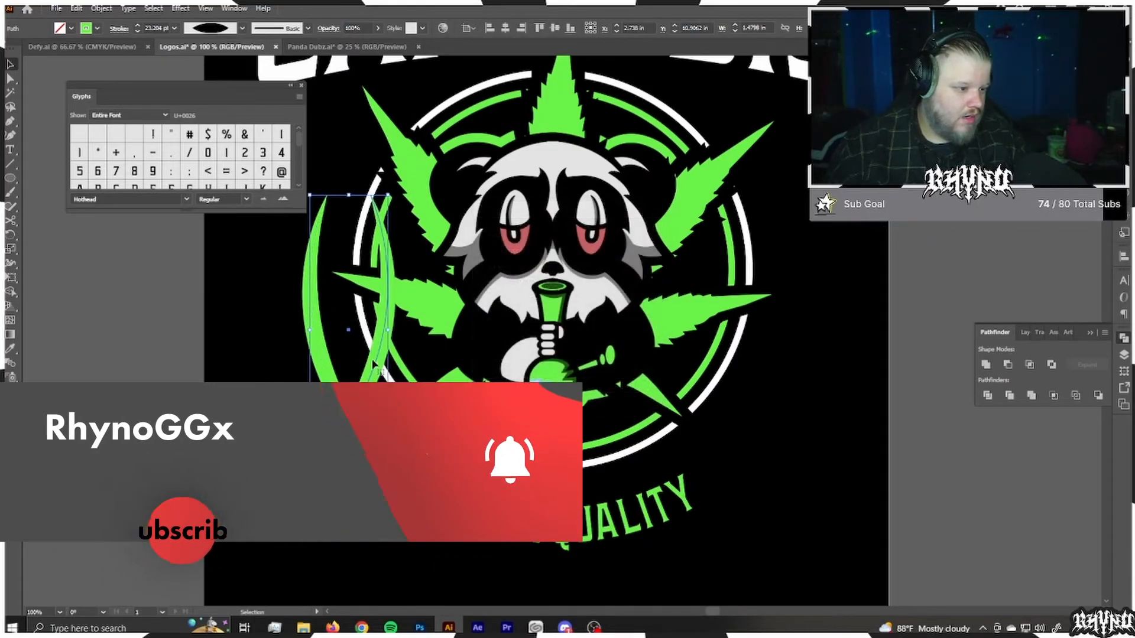
left_click_drag(376, 373, 781, 373)
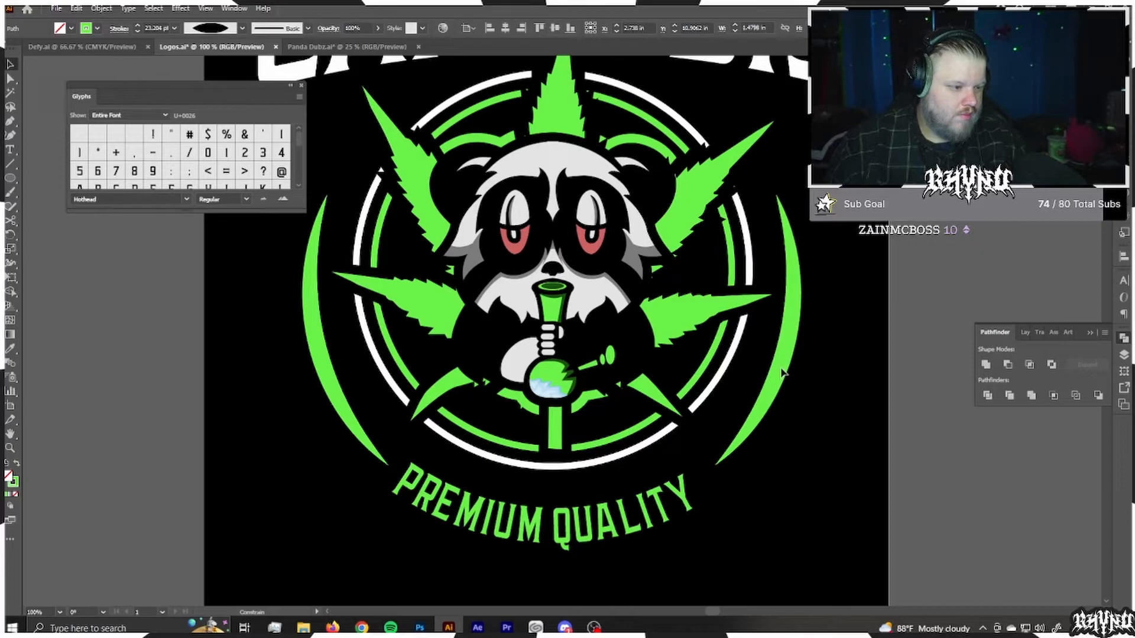
Step: Rotate the circular PREMIUM QUALITY text slightly to center it between the lower ends of the two side arcs
left_click(660, 545)
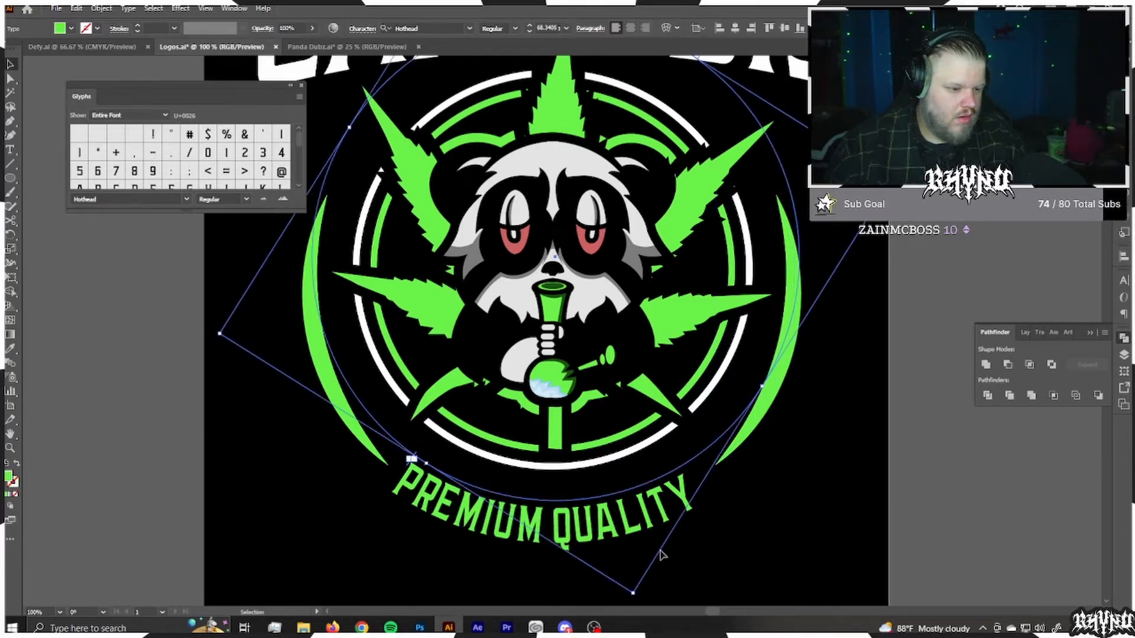
left_click_drag(635, 601, 644, 598)
left_click(829, 482)
Step: Recolor both tapered side arcs white and close the Glyphs panel
scroll(819, 457, "down", 2)
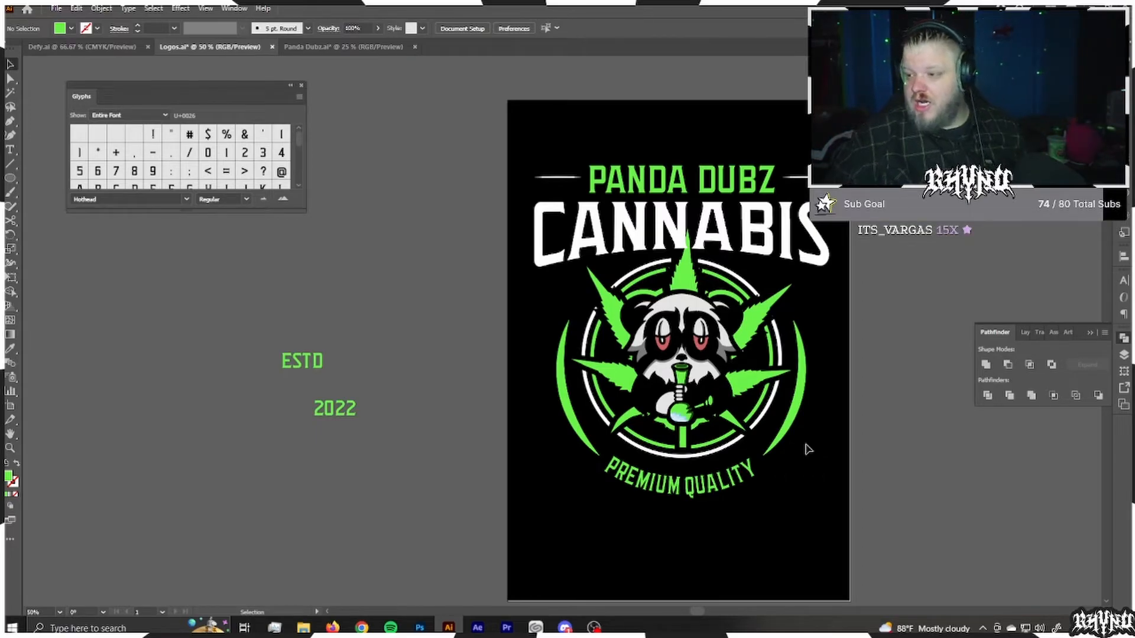
scroll(739, 474, "up", 1)
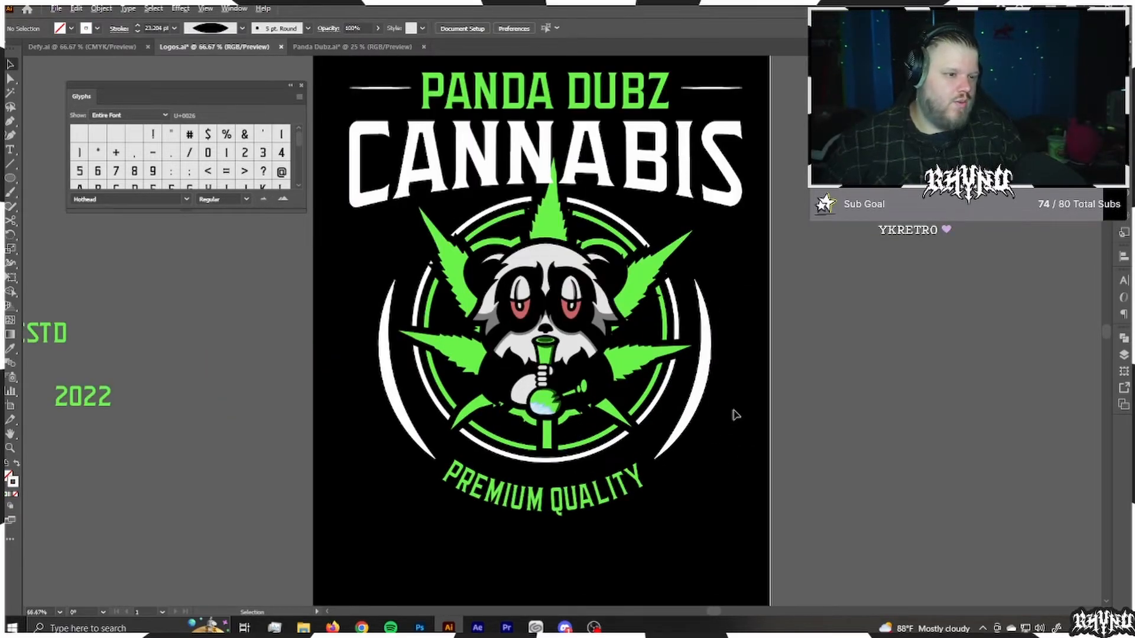
left_click(302, 85)
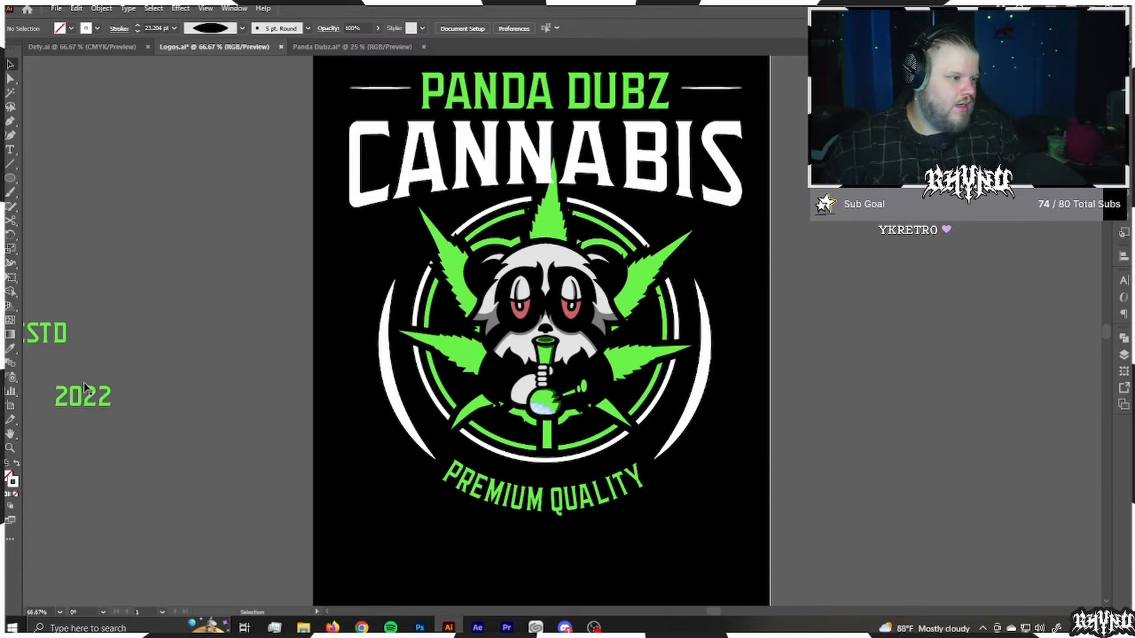
Step: Place ESTD and 2022 side by side as small white lettering above the right end of CANNABIS
left_click_drag(83, 396, 159, 383)
left_click_drag(35, 331, 740, 110)
left_click(155, 383, "shift")
left_click_drag(727, 118, 727, 115)
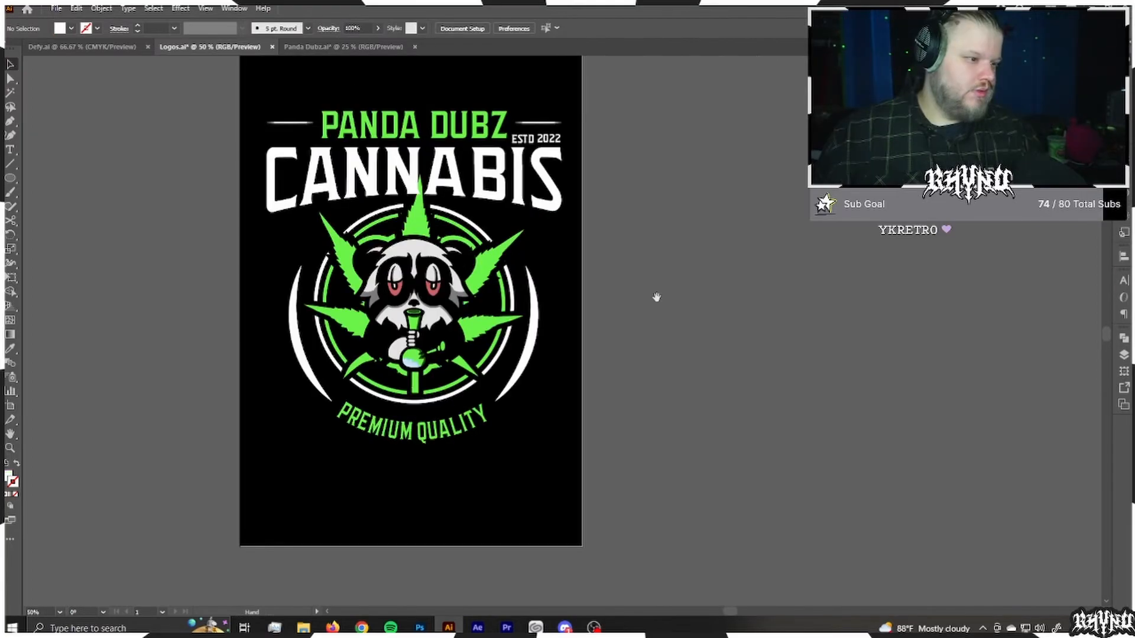
left_click_drag(656, 298, 759, 315)
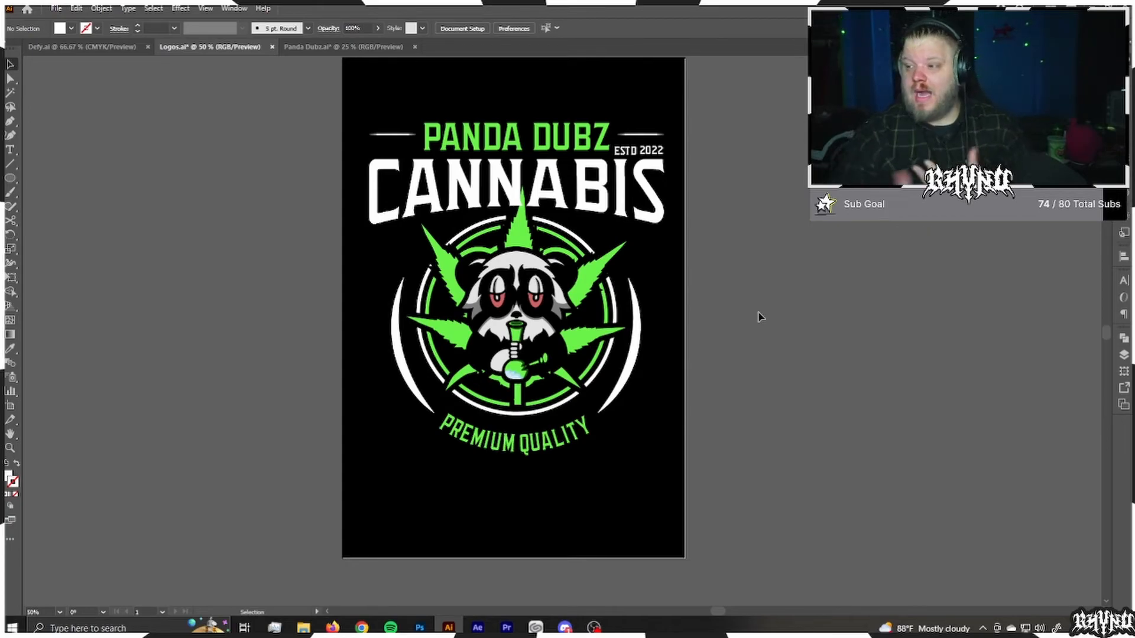
Step: Save the artwork as a new Illustrator file named pandasdubz logo
key("ctrl+shift+s")
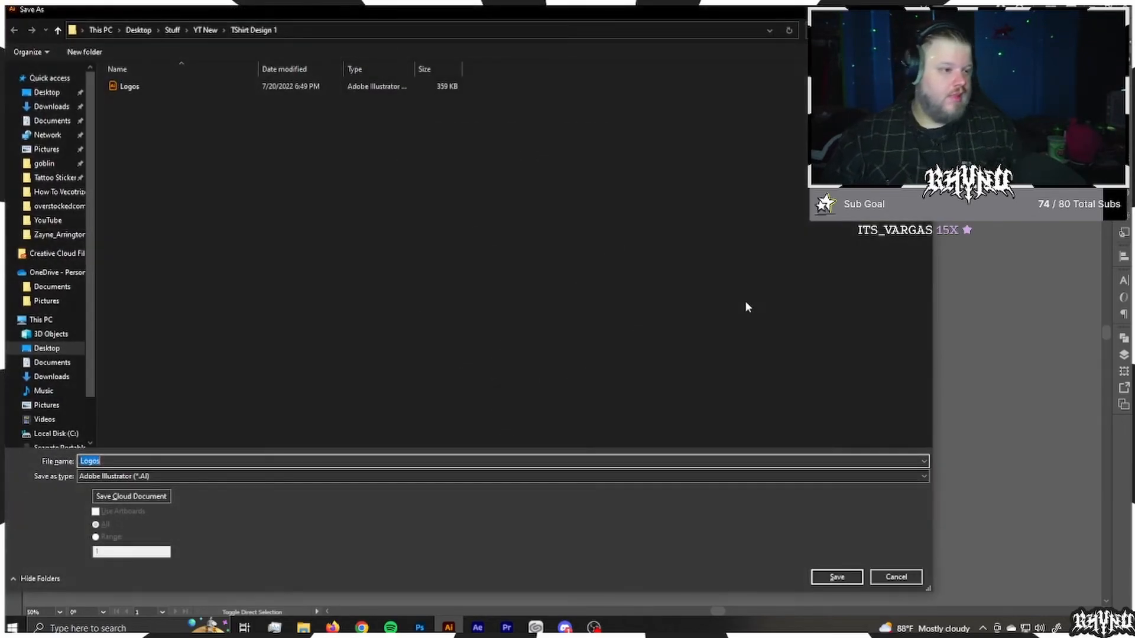
left_click(172, 32)
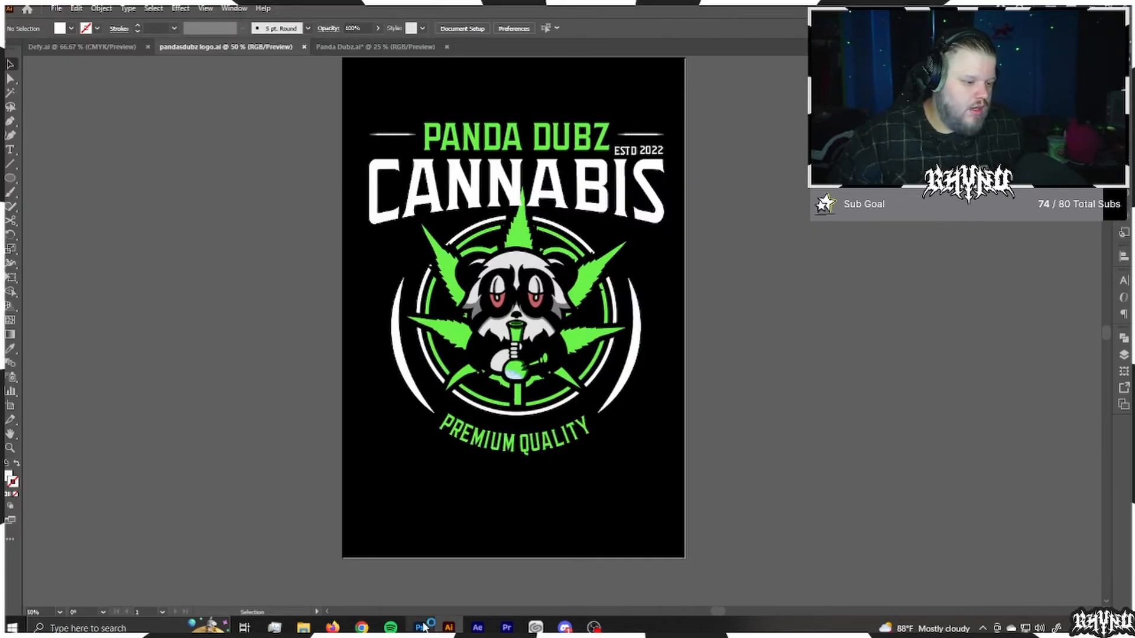
Step: Switch to Photoshop and open the T-shirt mockup file Rhyno x Gears.psd
left_click(421, 627)
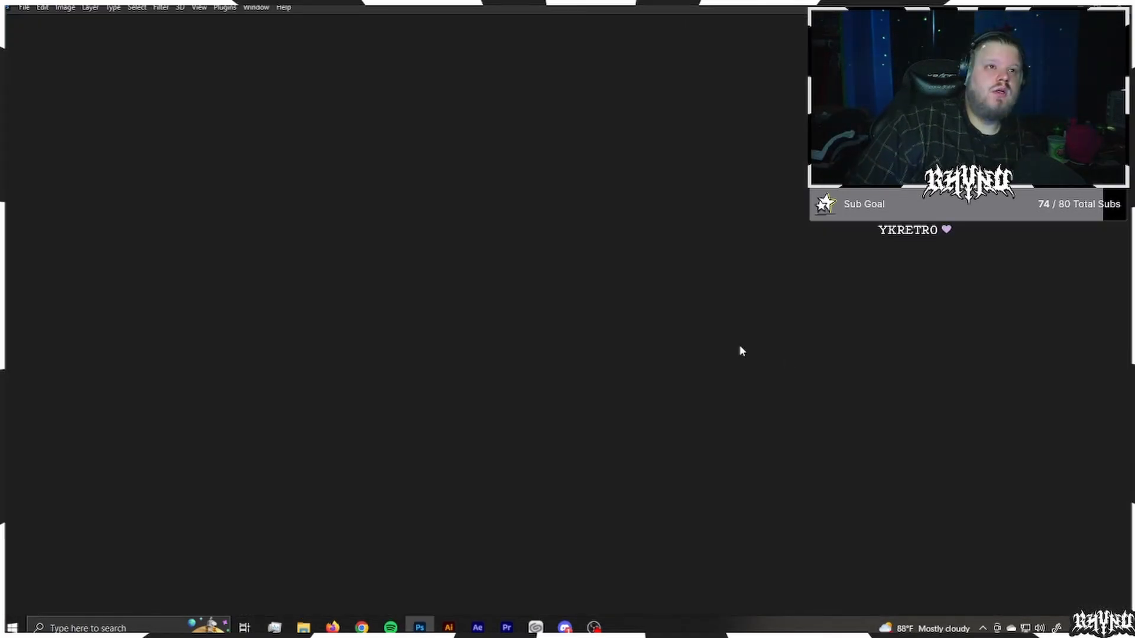
key("ctrl+o")
left_click(354, 459)
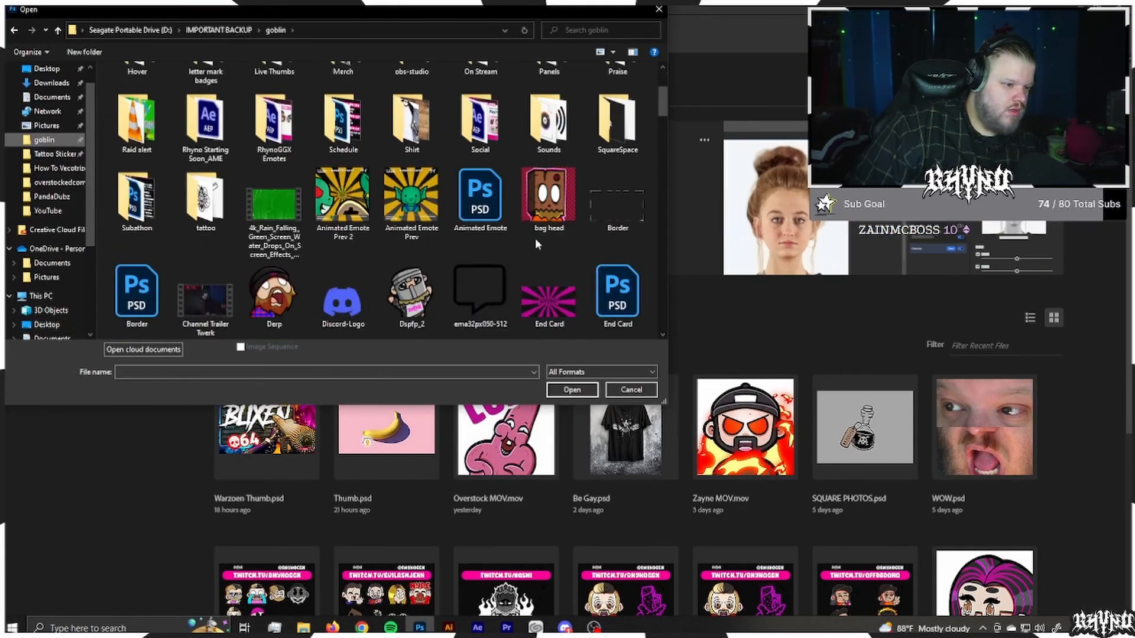
double_click(540, 250)
double_click(417, 101)
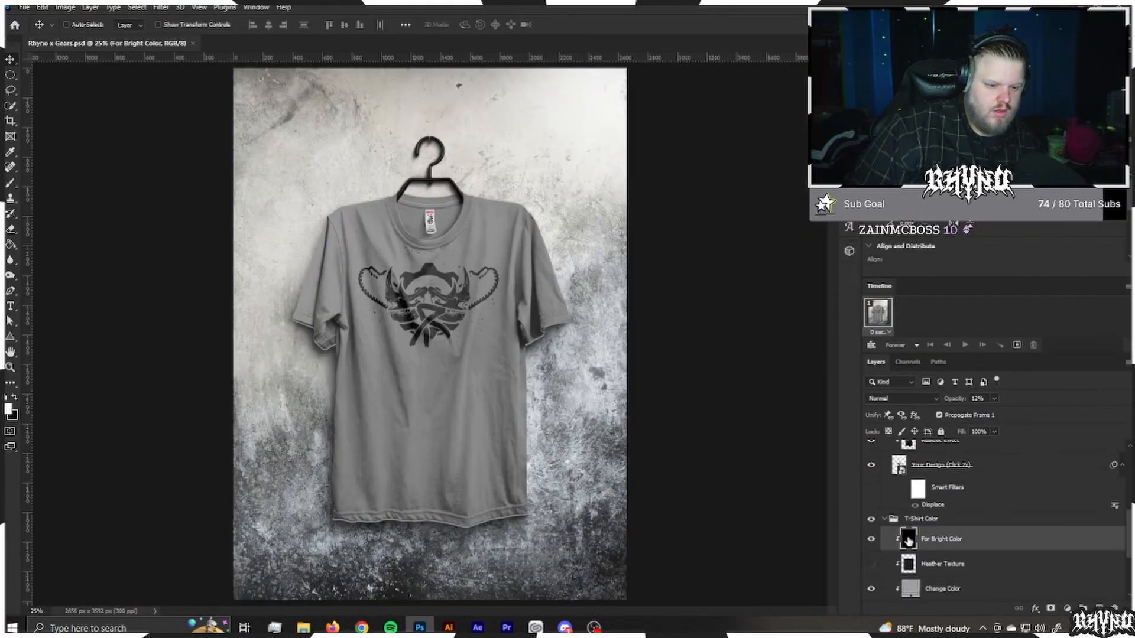